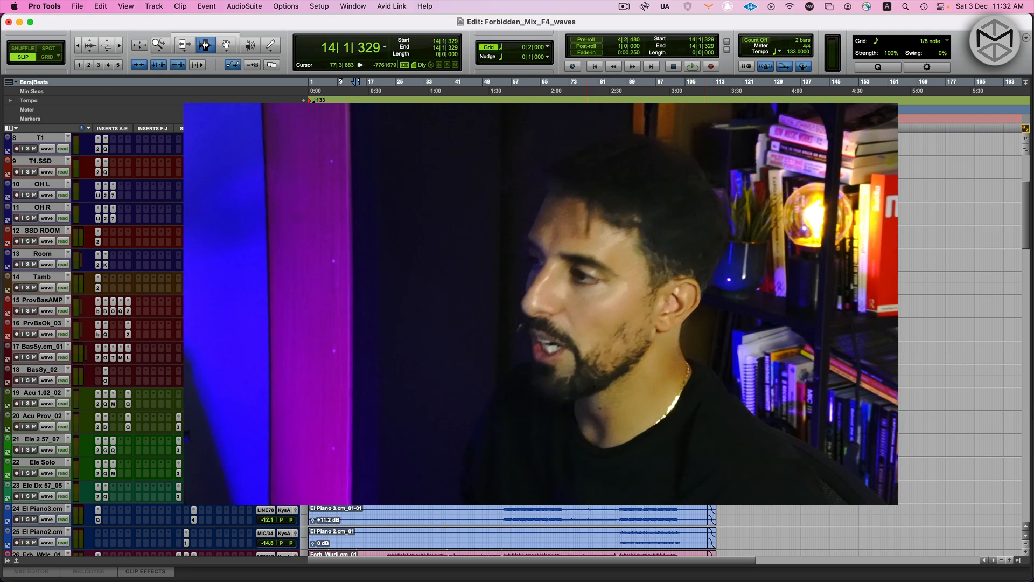
Play the song from bar 14 while looking through the session's tracks and briefly viewing the mixer
{"action": "scroll", "coordinate": [584, 324], "scroll_direction": "down", "scroll_amount": 15}
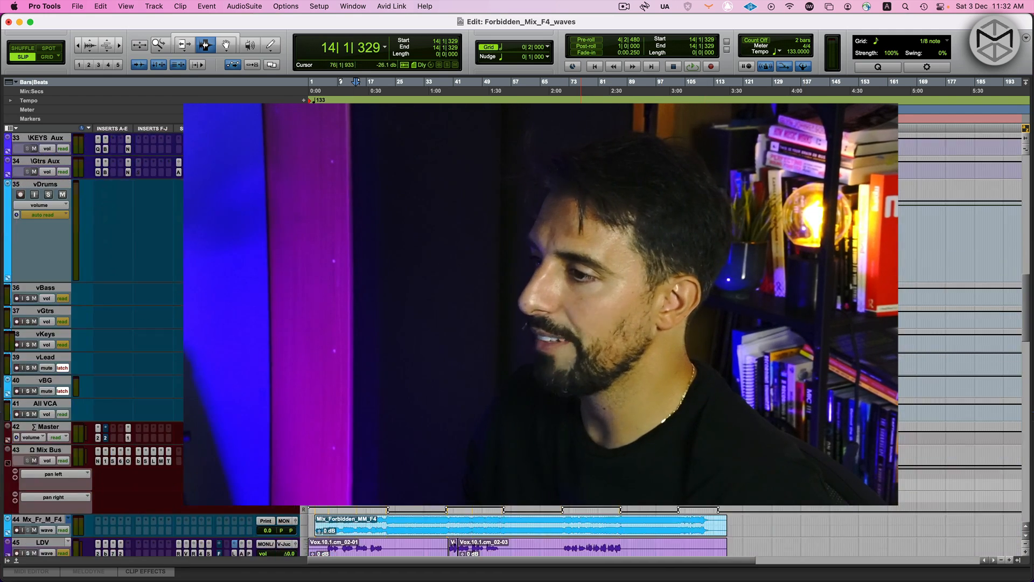
{"action": "scroll", "coordinate": [584, 324], "scroll_direction": "down", "scroll_amount": 5}
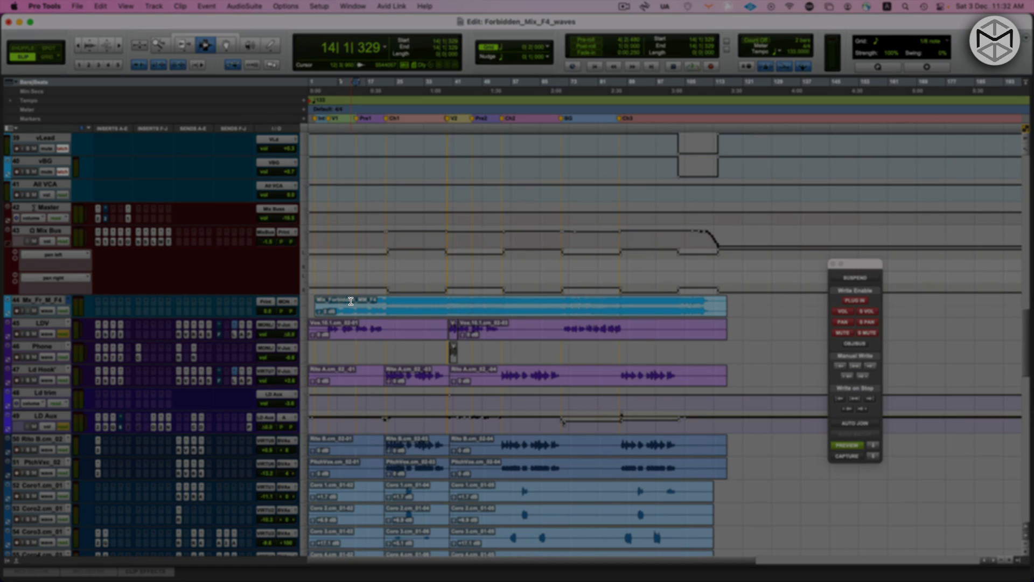
{"action": "key", "text": "space"}
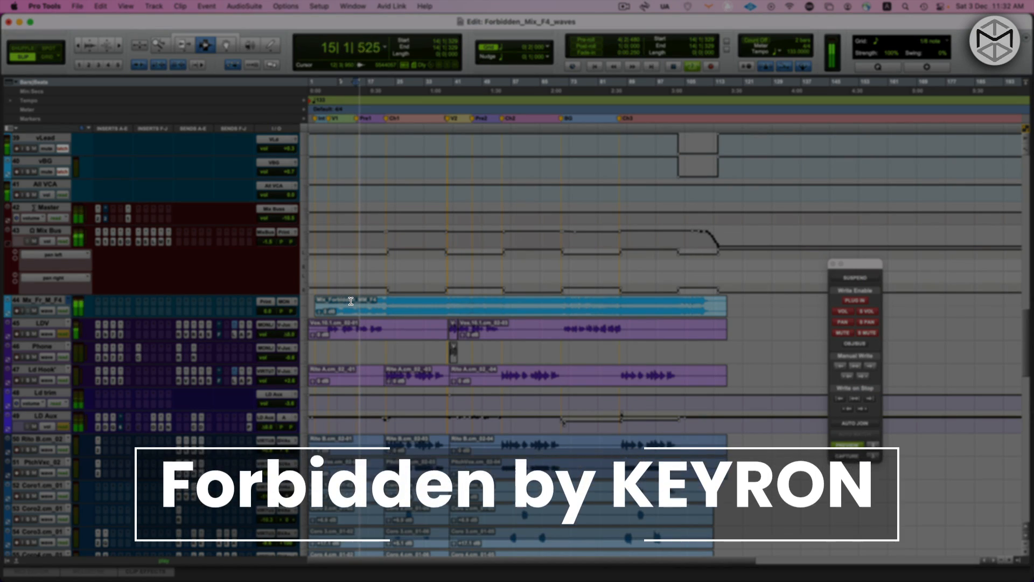
{"action": "scroll", "coordinate": [350, 300], "scroll_direction": "down", "scroll_amount": 6}
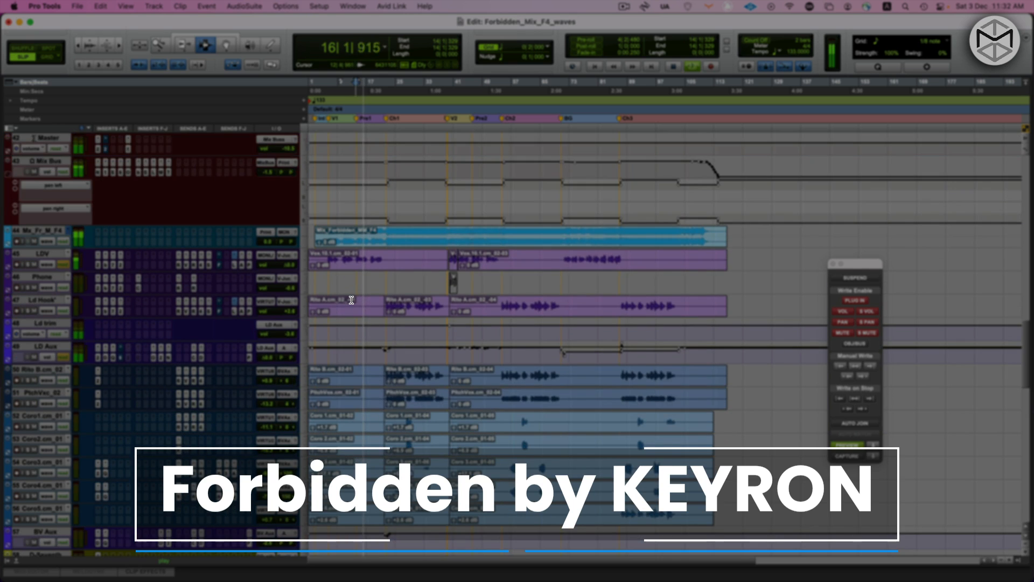
{"action": "scroll", "coordinate": [352, 301], "scroll_direction": "down", "scroll_amount": 9}
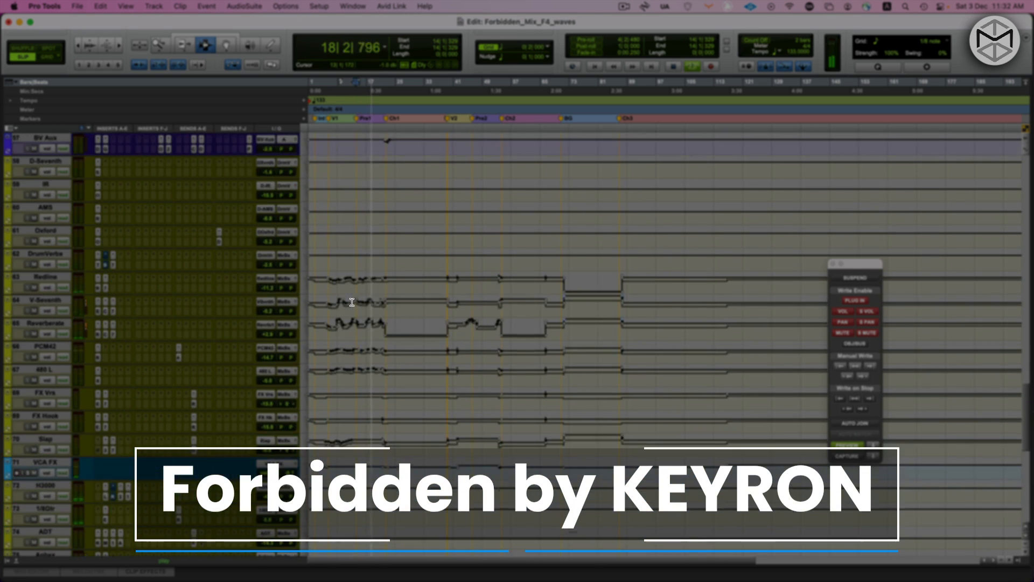
{"action": "scroll", "coordinate": [352, 301], "scroll_direction": "up", "scroll_amount": 3}
{"action": "scroll", "coordinate": [358, 300], "scroll_direction": "up", "scroll_amount": 8}
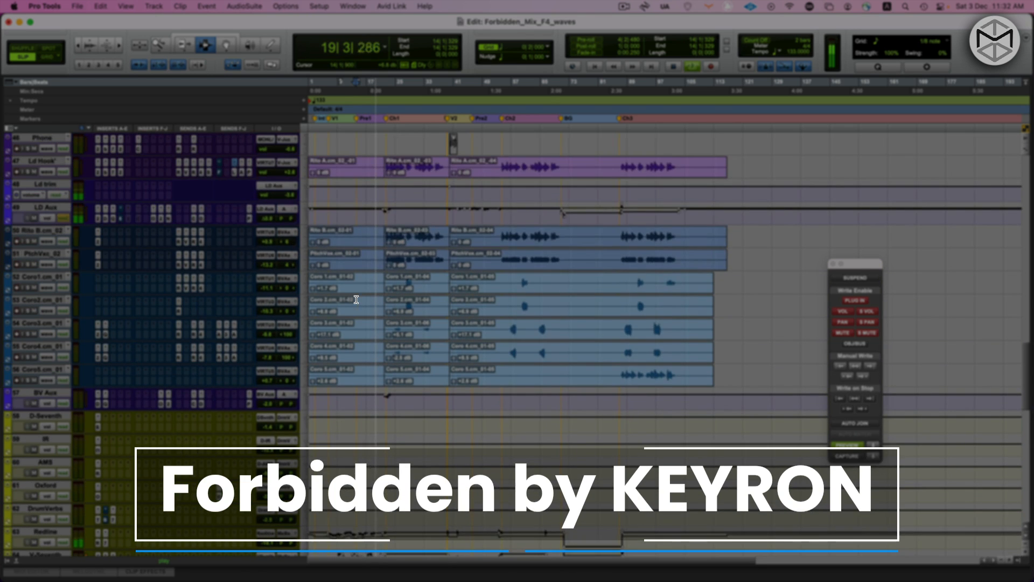
{"action": "scroll", "coordinate": [362, 300], "scroll_direction": "up", "scroll_amount": 7}
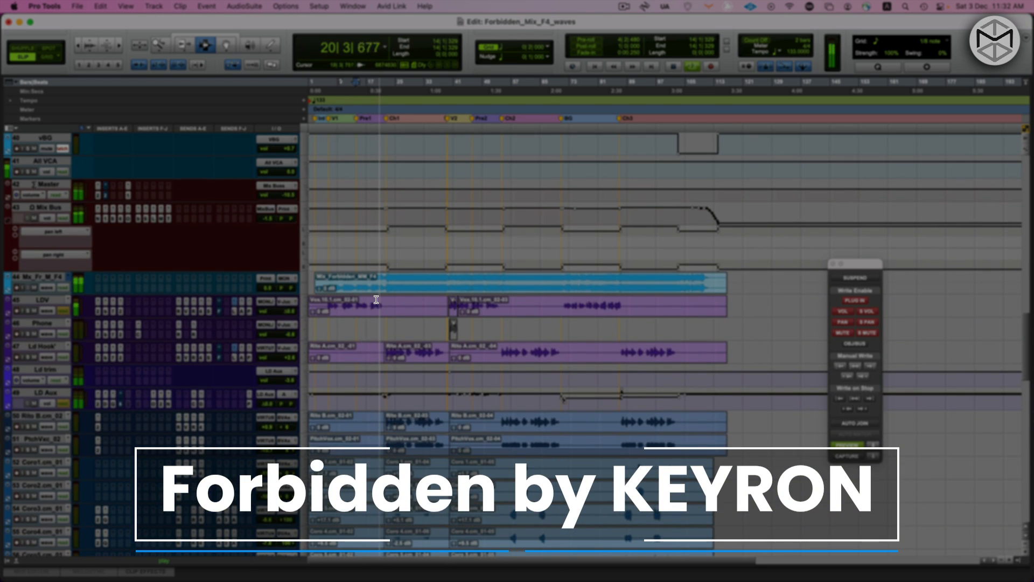
{"action": "scroll", "coordinate": [376, 300], "scroll_direction": "up", "scroll_amount": 6}
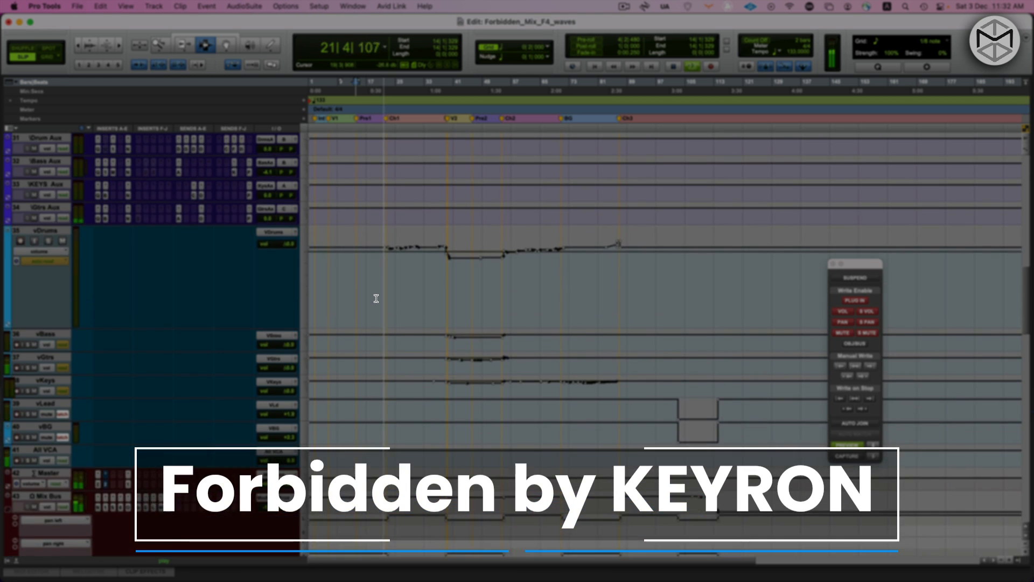
{"action": "scroll", "coordinate": [369, 311], "scroll_direction": "up", "scroll_amount": 8}
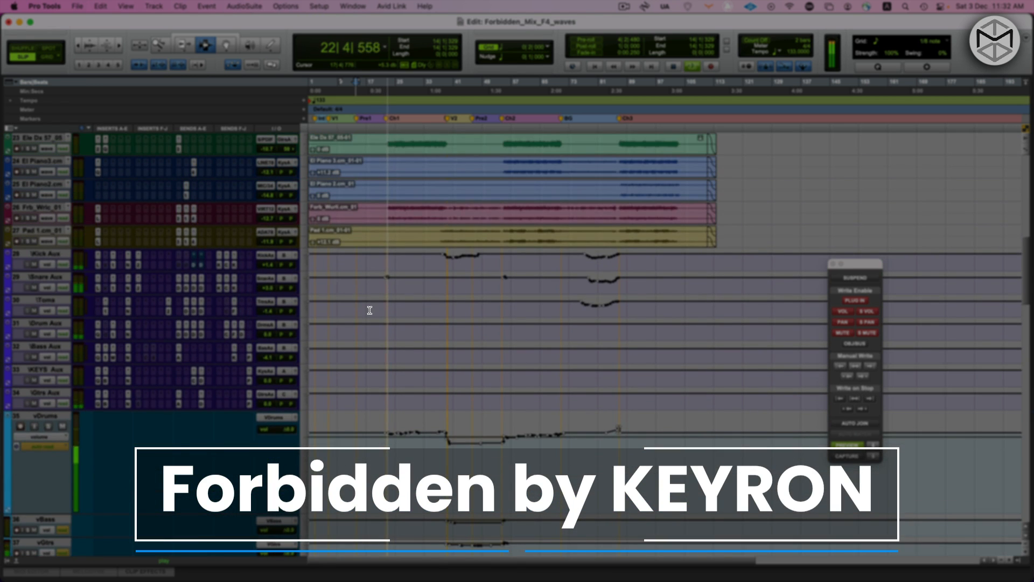
{"action": "scroll", "coordinate": [371, 309], "scroll_direction": "up", "scroll_amount": 7}
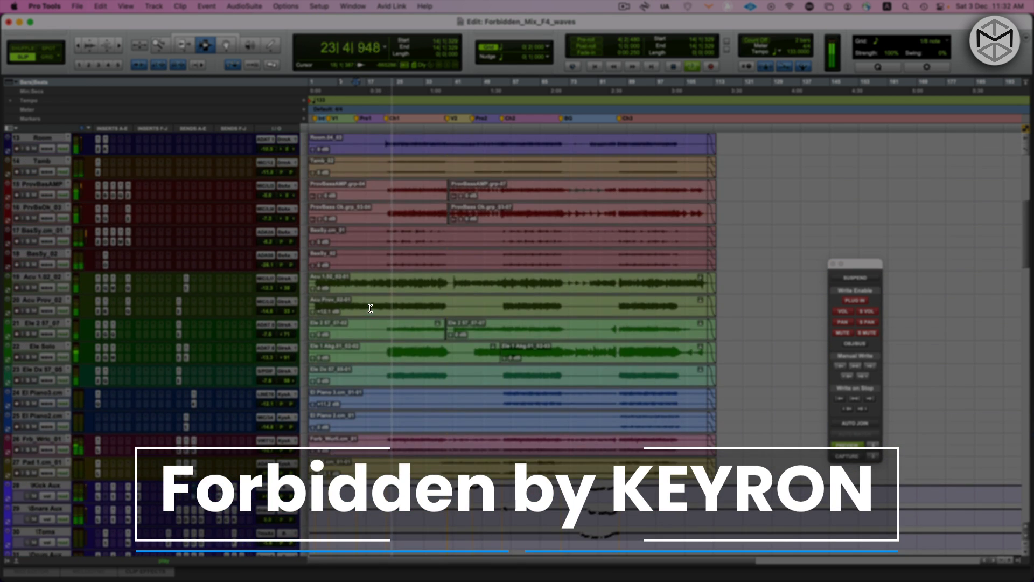
{"action": "scroll", "coordinate": [371, 307], "scroll_direction": "up", "scroll_amount": 2}
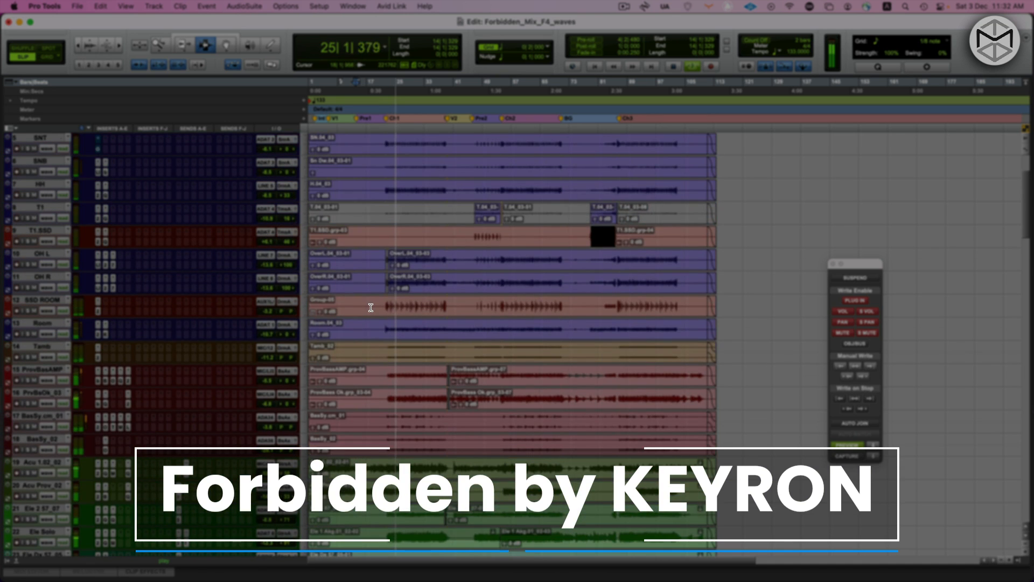
{"action": "scroll", "coordinate": [371, 308], "scroll_direction": "up", "scroll_amount": 3}
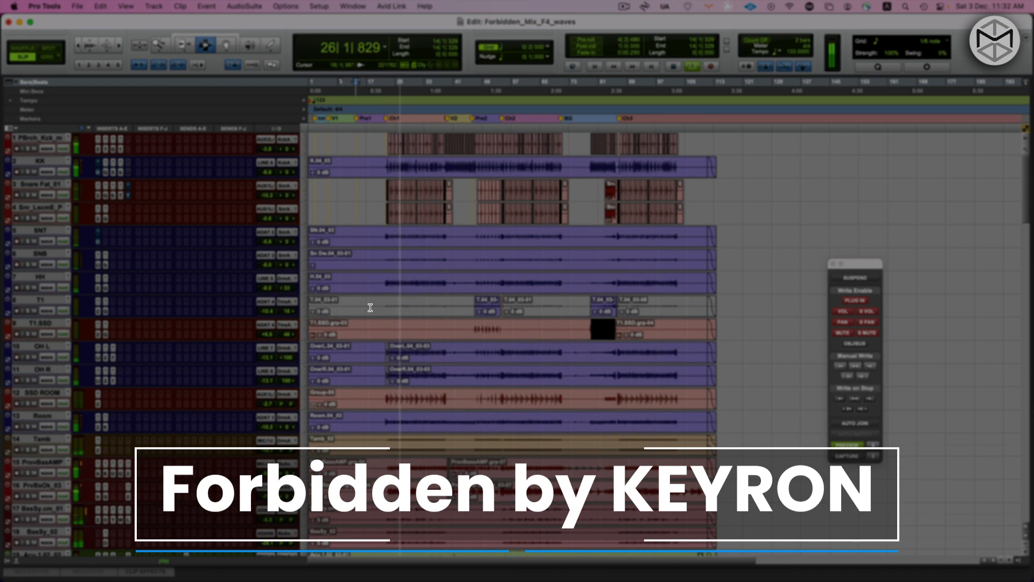
{"action": "key", "text": "super+equal"}
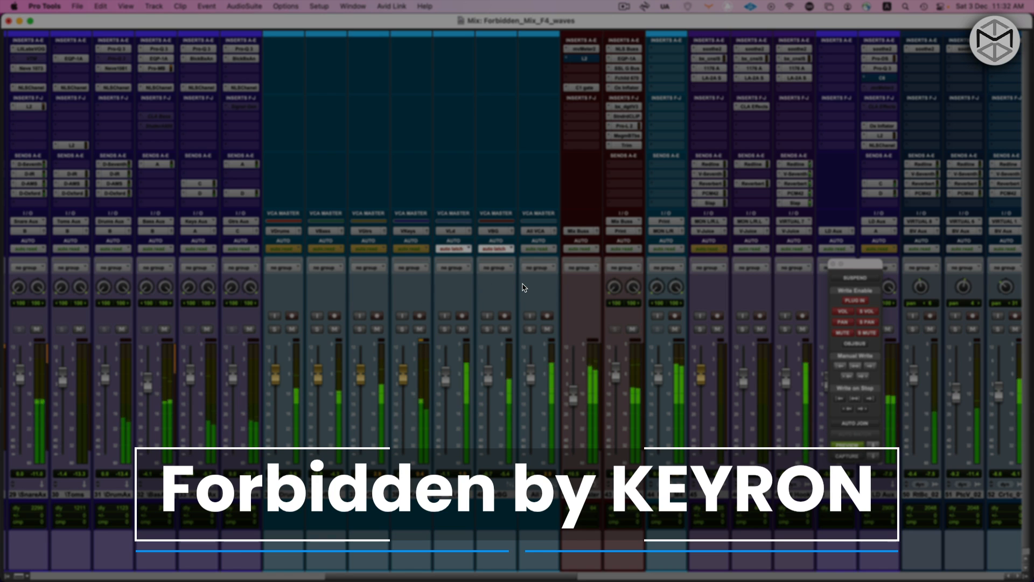
{"action": "key", "text": "super+equal"}
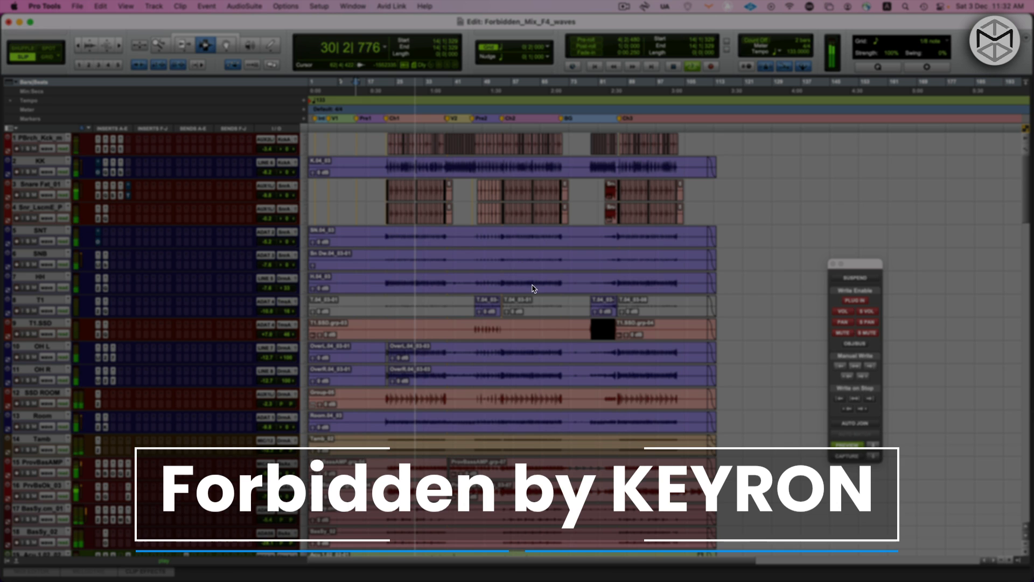
Switch the tracks from waveform to volume automation view, review the automation down to the vocal tracks, and stop playback
{"action": "key", "text": "ctrl+minus"}
{"action": "scroll", "coordinate": [532, 286], "scroll_direction": "down", "scroll_amount": 7}
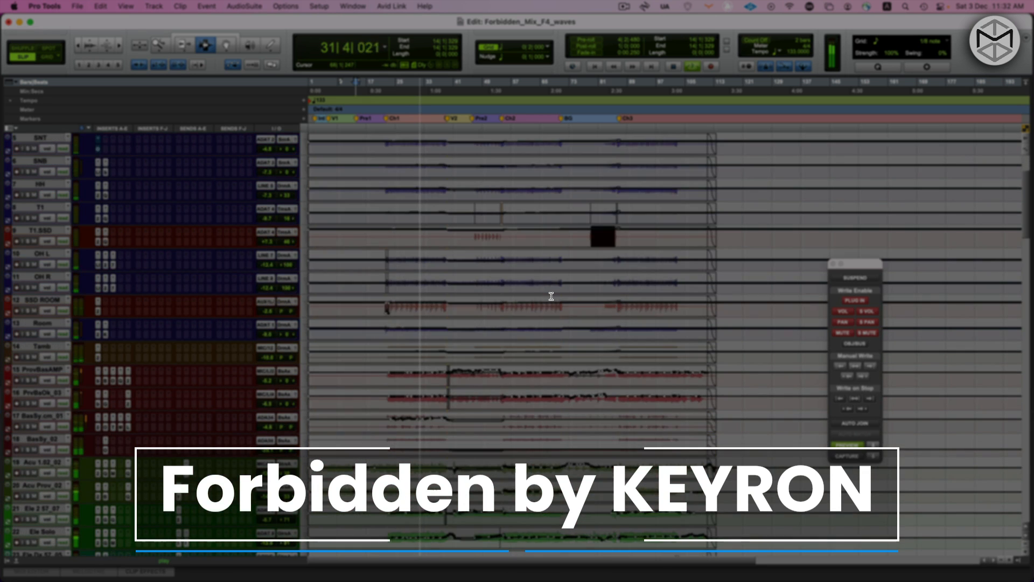
{"action": "scroll", "coordinate": [553, 296], "scroll_direction": "down", "scroll_amount": 9}
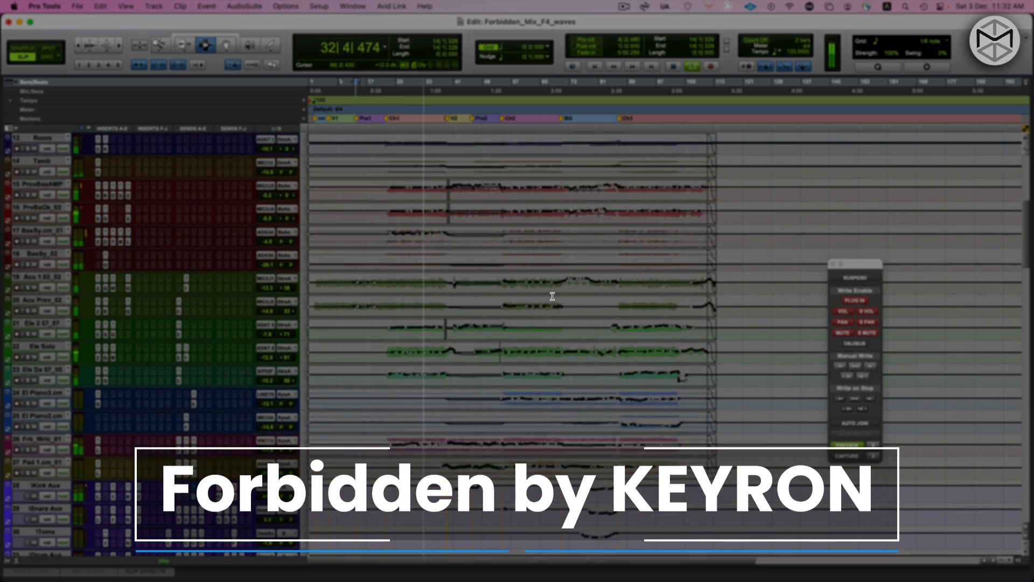
{"action": "scroll", "coordinate": [552, 295], "scroll_direction": "down", "scroll_amount": 8}
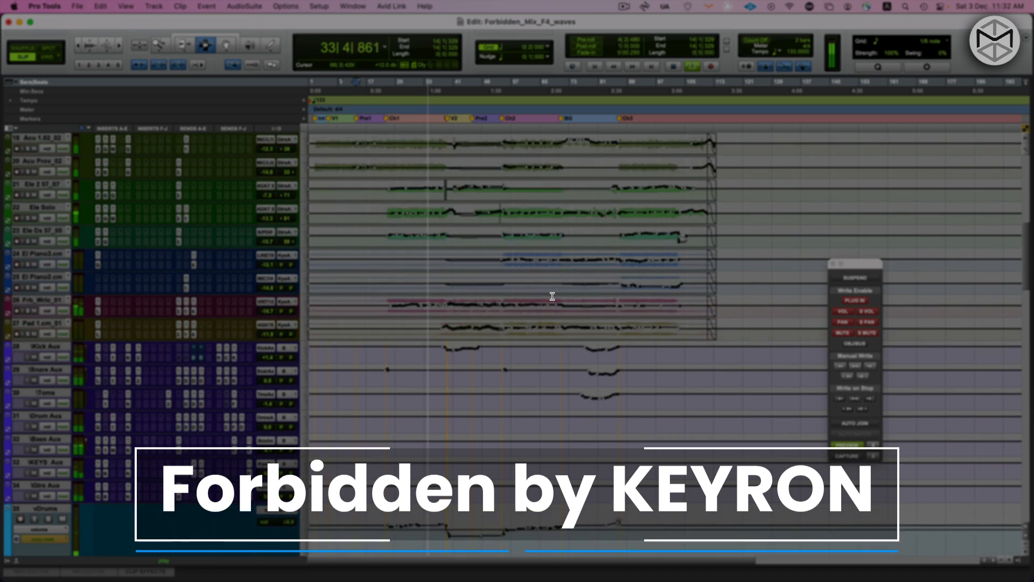
{"action": "scroll", "coordinate": [553, 295], "scroll_direction": "down", "scroll_amount": 9}
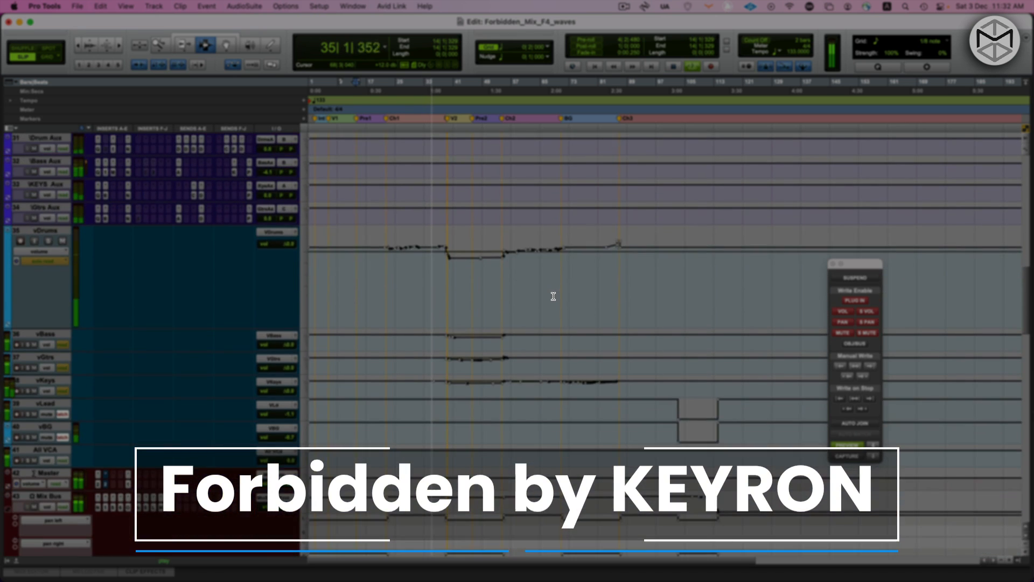
{"action": "scroll", "coordinate": [554, 295], "scroll_direction": "down", "scroll_amount": 3}
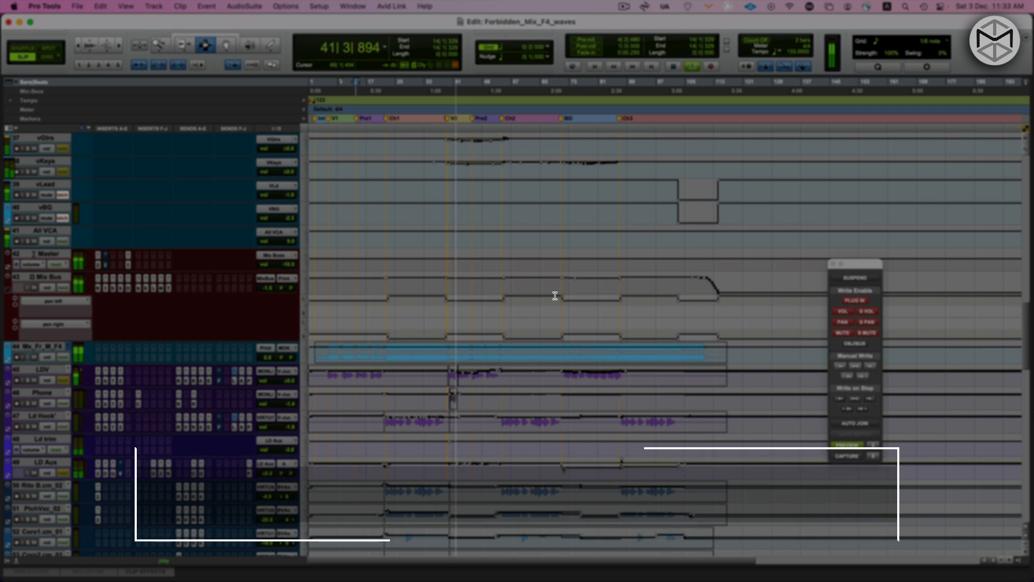
{"action": "key", "text": "space"}
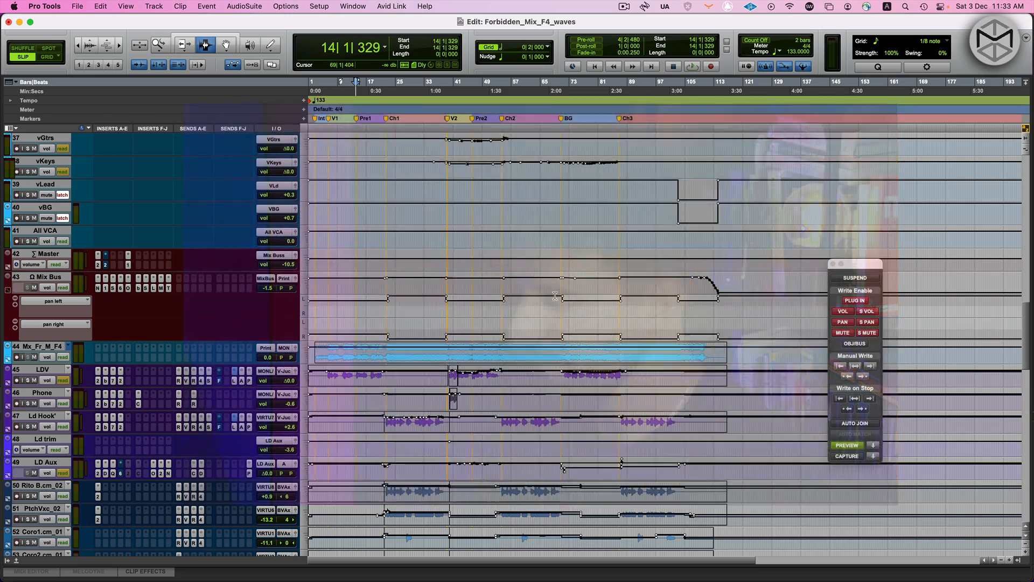
Show the mixer and look over the drum, bass, guitar and keys channel strips with their inserts
{"action": "key", "text": "super+equal"}
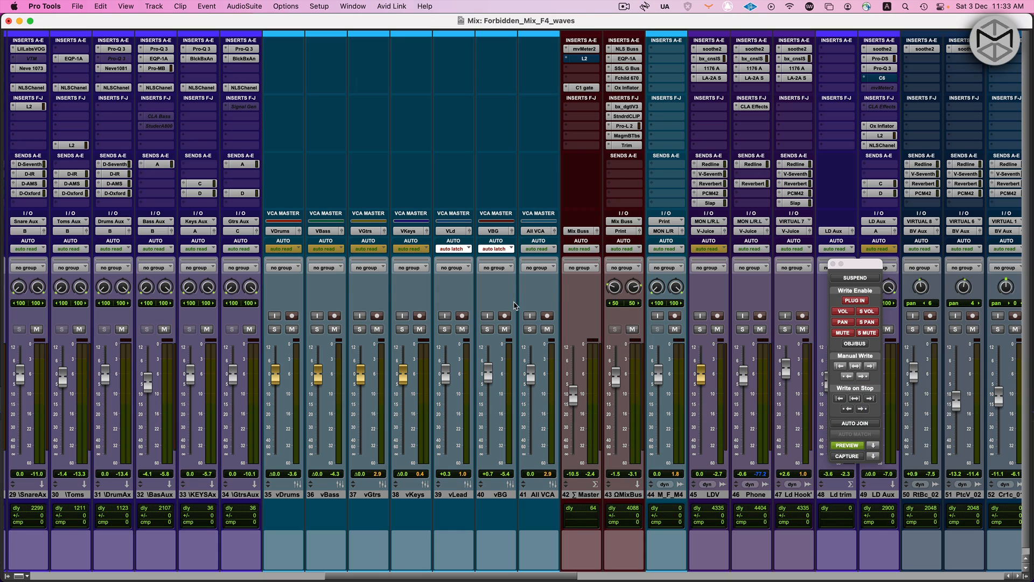
{"action": "scroll", "coordinate": [513, 305], "scroll_direction": "left", "scroll_amount": 15}
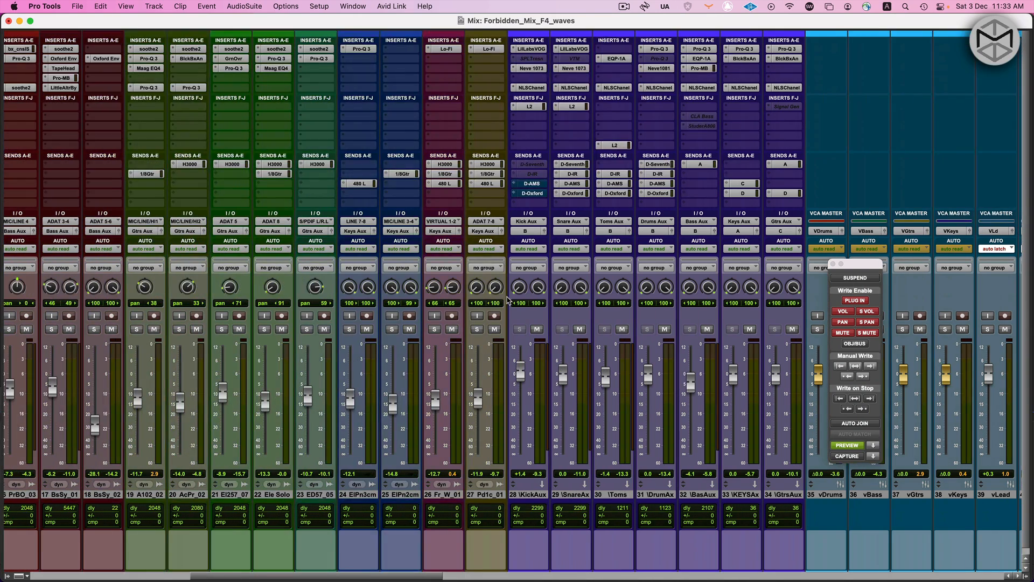
{"action": "scroll", "coordinate": [507, 299], "scroll_direction": "left", "scroll_amount": 4}
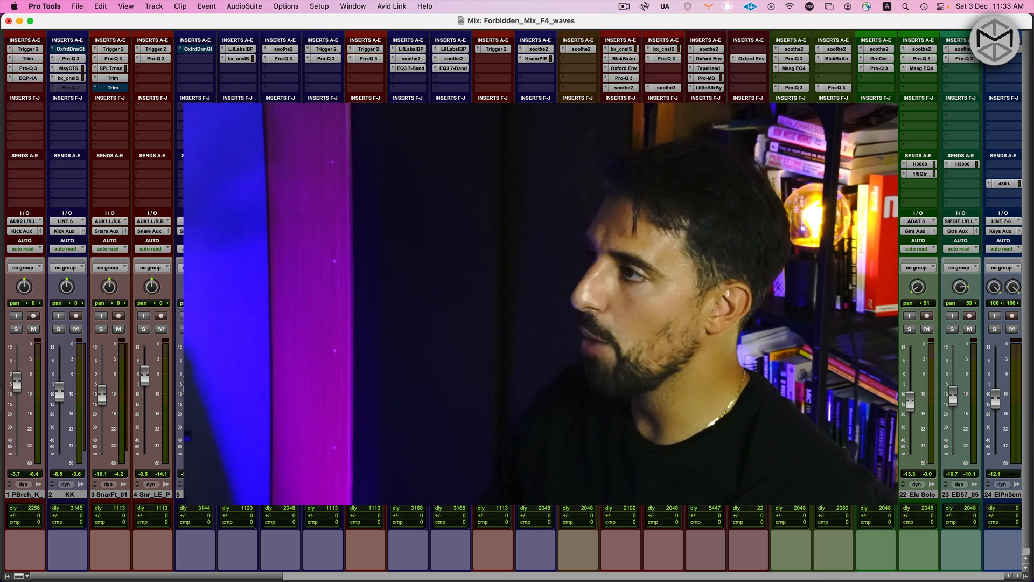
{"action": "scroll", "coordinate": [512, 302], "scroll_direction": "right", "scroll_amount": 8}
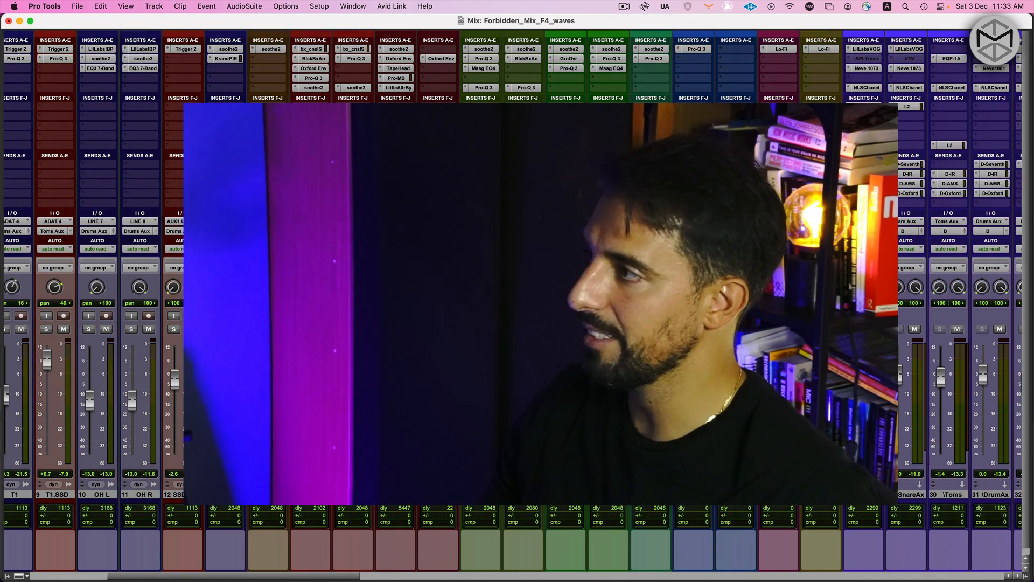
{"action": "scroll", "coordinate": [512, 302], "scroll_direction": "left", "scroll_amount": 8}
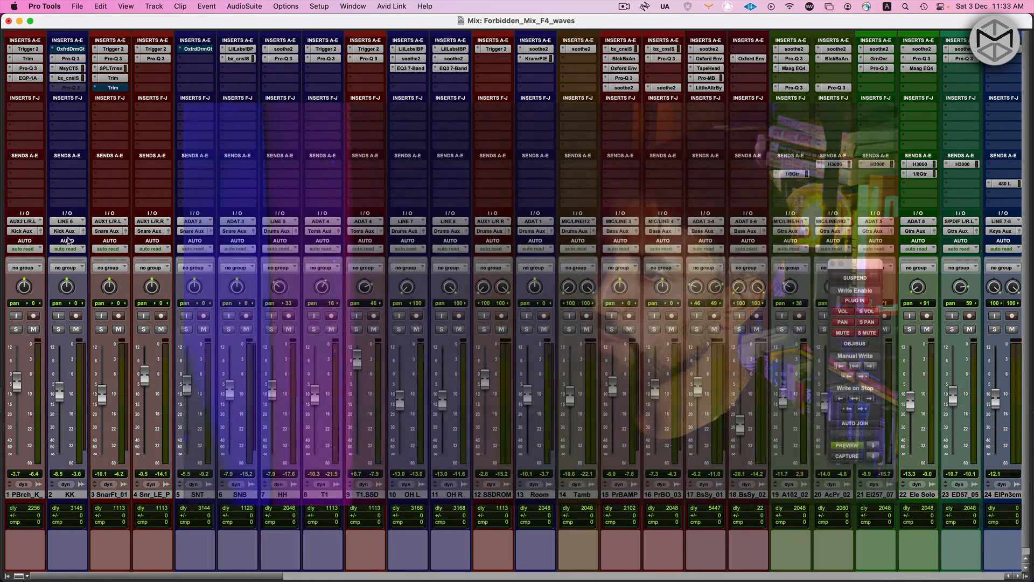
Hide the floating Automation window and examine the output routing from the instrument tracks to the aux tracks, through to LD Aux
{"action": "key", "text": "super+KP_4"}
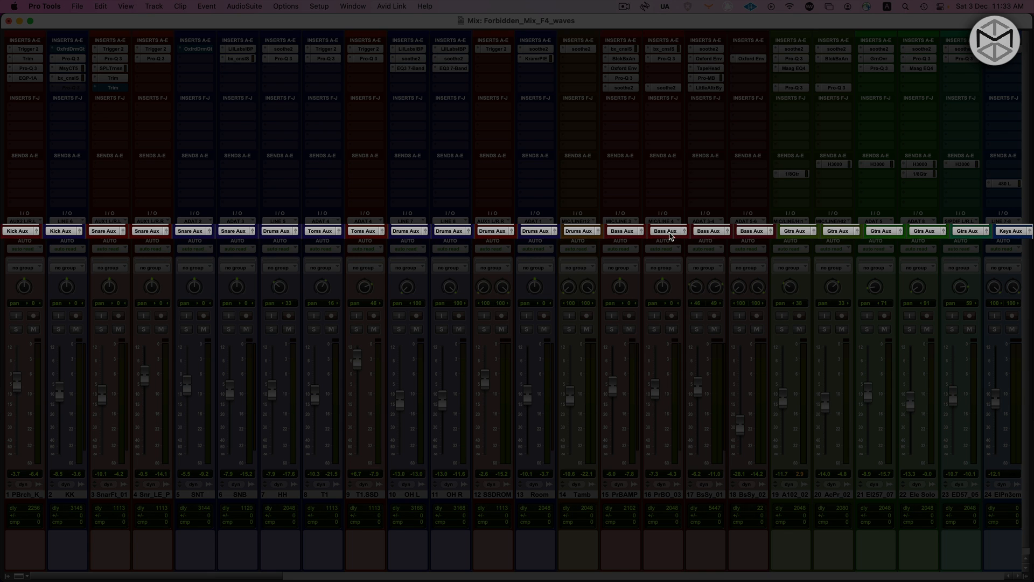
{"action": "scroll", "coordinate": [672, 235], "scroll_direction": "right", "scroll_amount": 3}
{"action": "scroll", "coordinate": [777, 259], "scroll_direction": "right", "scroll_amount": 5}
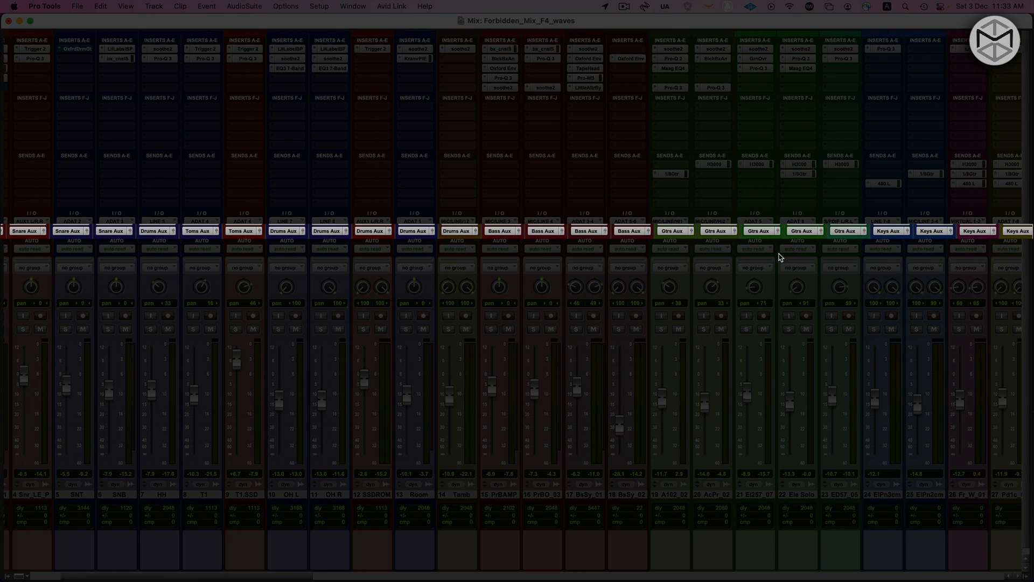
{"action": "scroll", "coordinate": [779, 254], "scroll_direction": "right", "scroll_amount": 8}
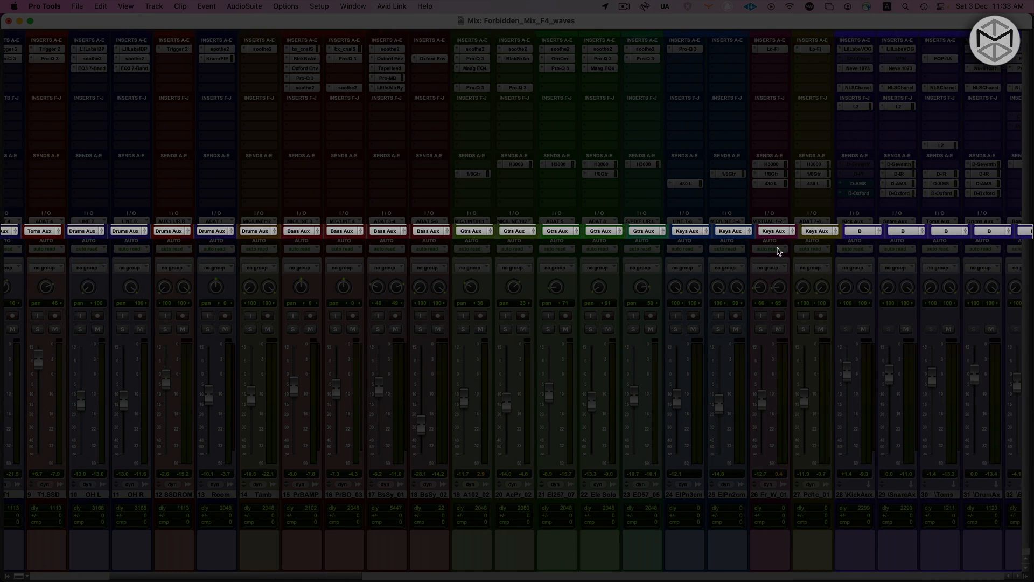
{"action": "scroll", "coordinate": [775, 245], "scroll_direction": "right", "scroll_amount": 2}
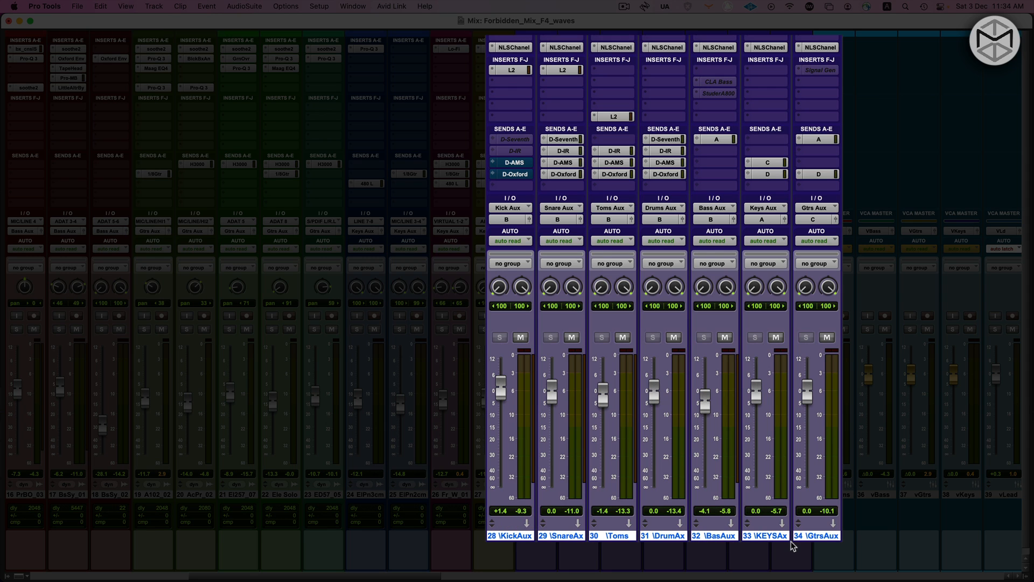
{"action": "scroll", "coordinate": [808, 528], "scroll_direction": "right", "scroll_amount": 10}
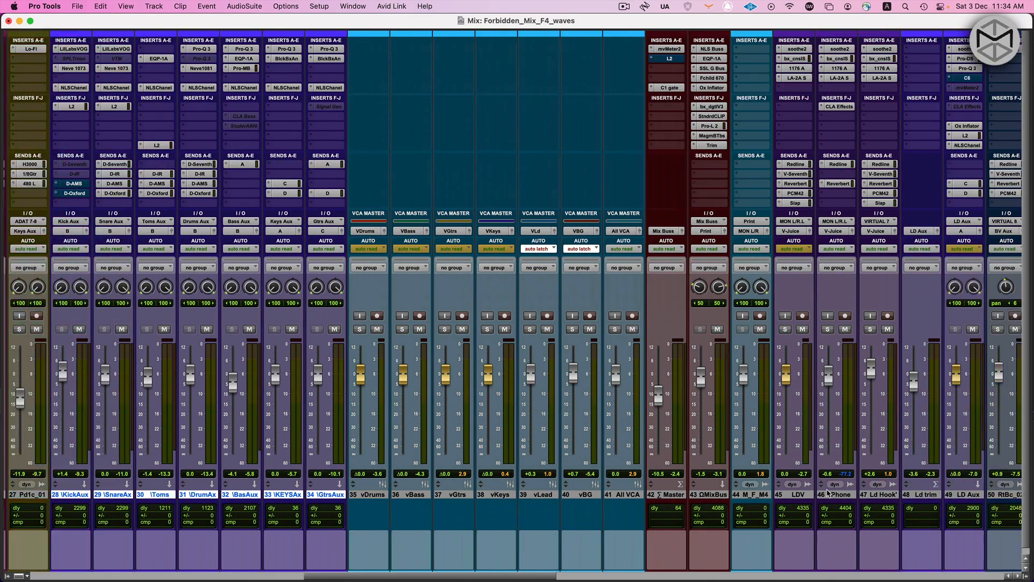
{"action": "scroll", "coordinate": [828, 500], "scroll_direction": "right", "scroll_amount": 4}
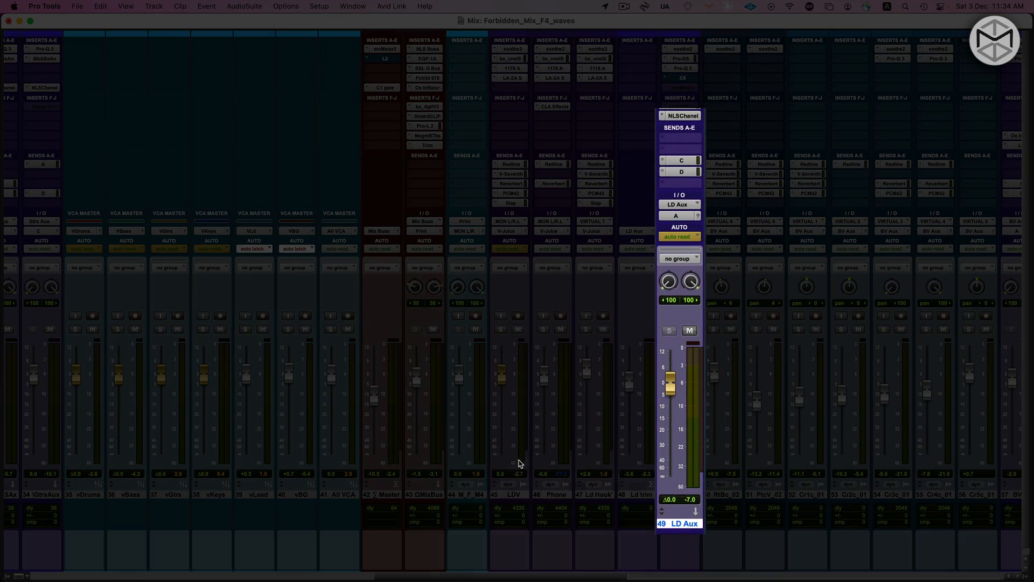
Mute the vLead and vBG VCA masters together
{"action": "scroll", "coordinate": [521, 464], "scroll_direction": "left", "scroll_amount": 10}
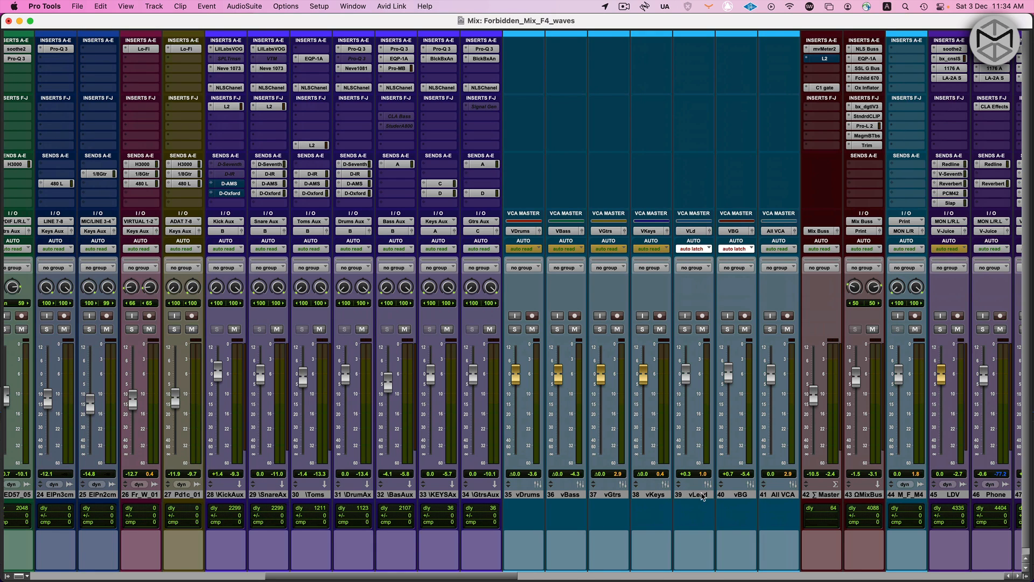
{"action": "left_click", "coordinate": [698, 495]}
{"action": "left_click", "coordinate": [737, 495], "text": "shift"}
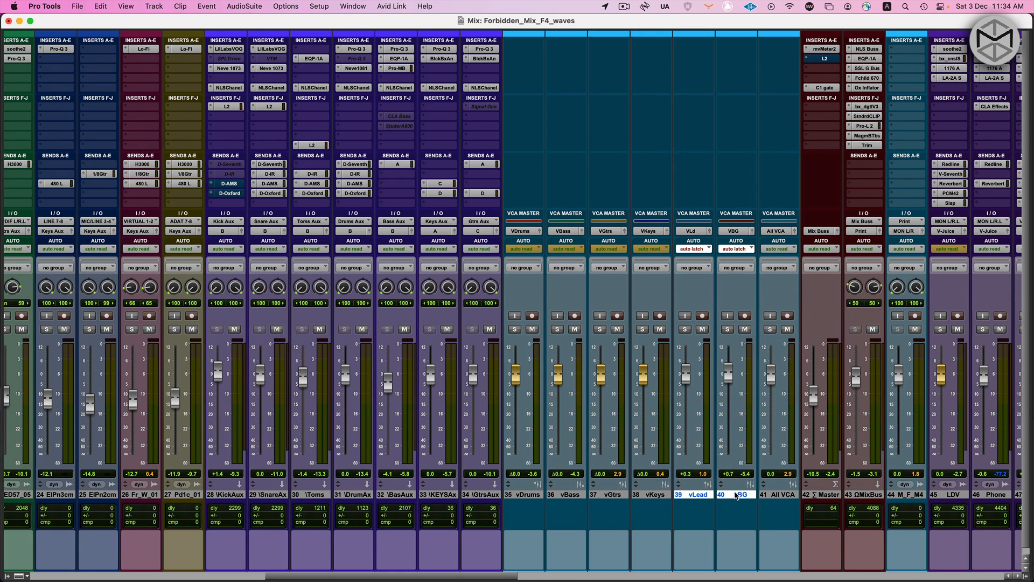
{"action": "key", "text": "super+4"}
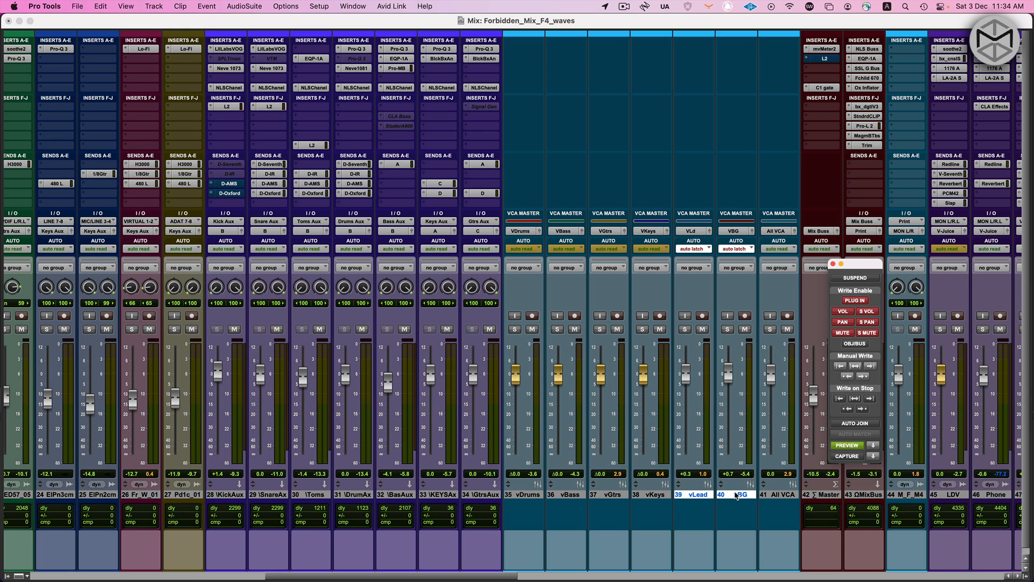
{"action": "key", "text": "super+4"}
{"action": "key", "text": "shift+m"}
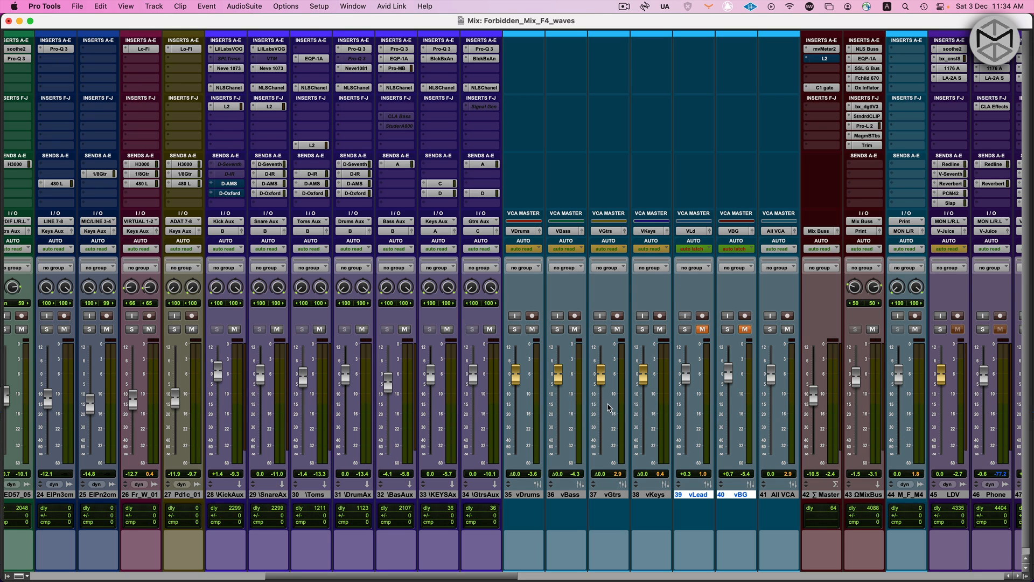
Check the NLS Channel settings and VCA group on the kick, snare, toms and drum aux tracks, keeping the session open
{"action": "scroll", "coordinate": [369, 351], "scroll_direction": "left", "scroll_amount": 6}
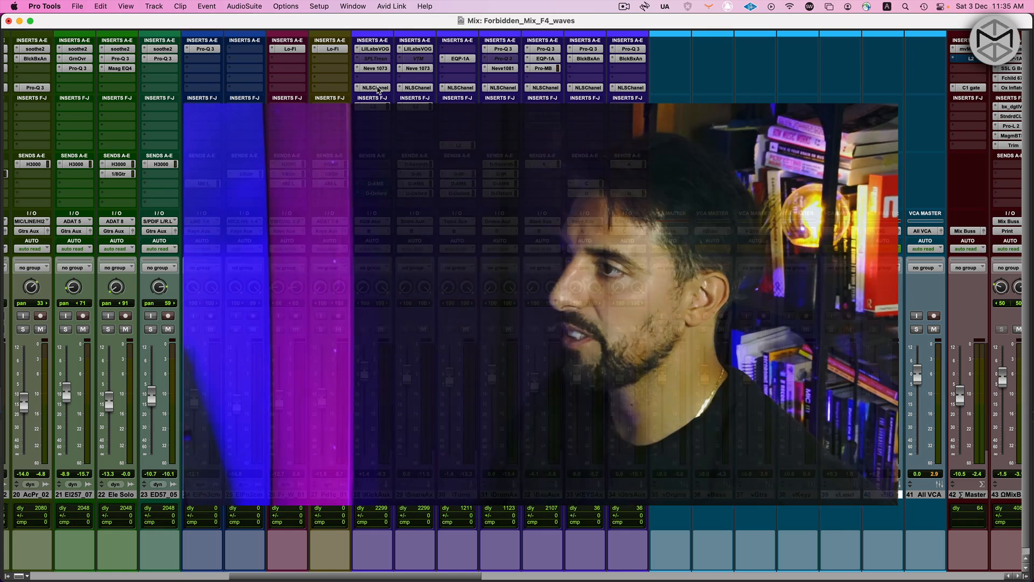
{"action": "left_click", "coordinate": [376, 87]}
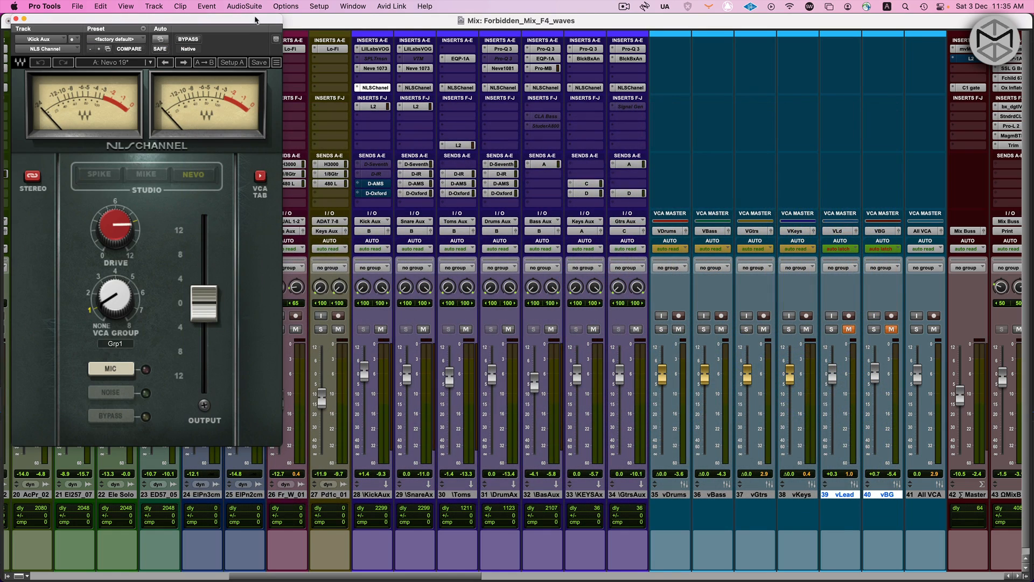
{"action": "left_click_drag", "start_coordinate": [256, 20], "coordinate": [252, 25]}
{"action": "left_click", "coordinate": [418, 89]}
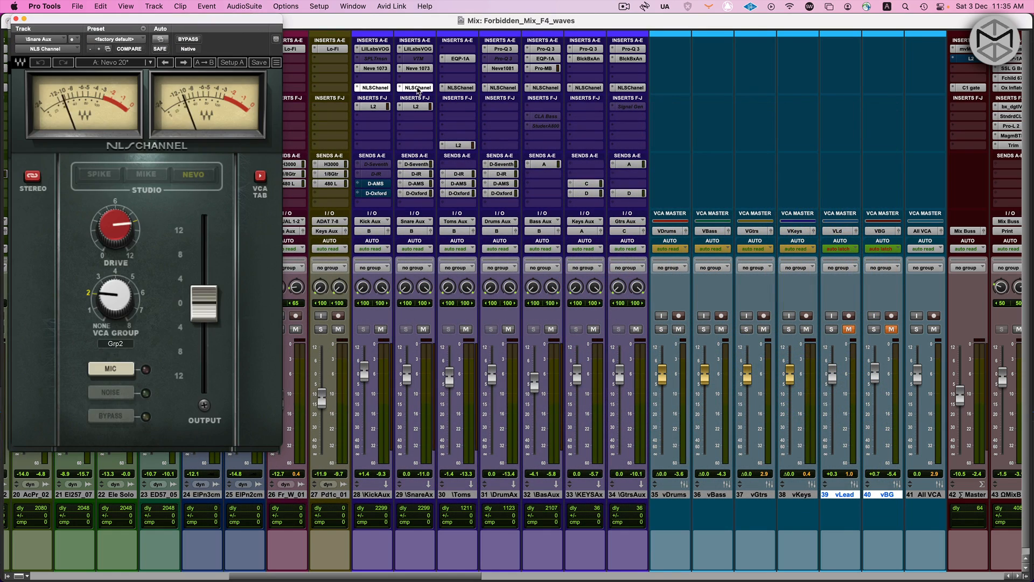
{"action": "left_click", "coordinate": [460, 89]}
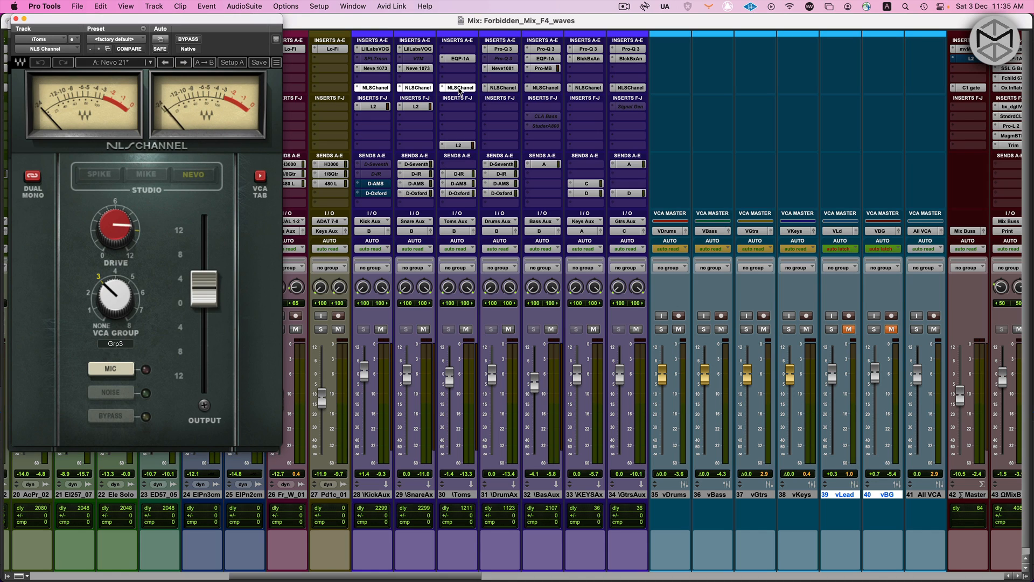
{"action": "left_click", "coordinate": [499, 89]}
{"action": "key", "text": "super+shift+w"}
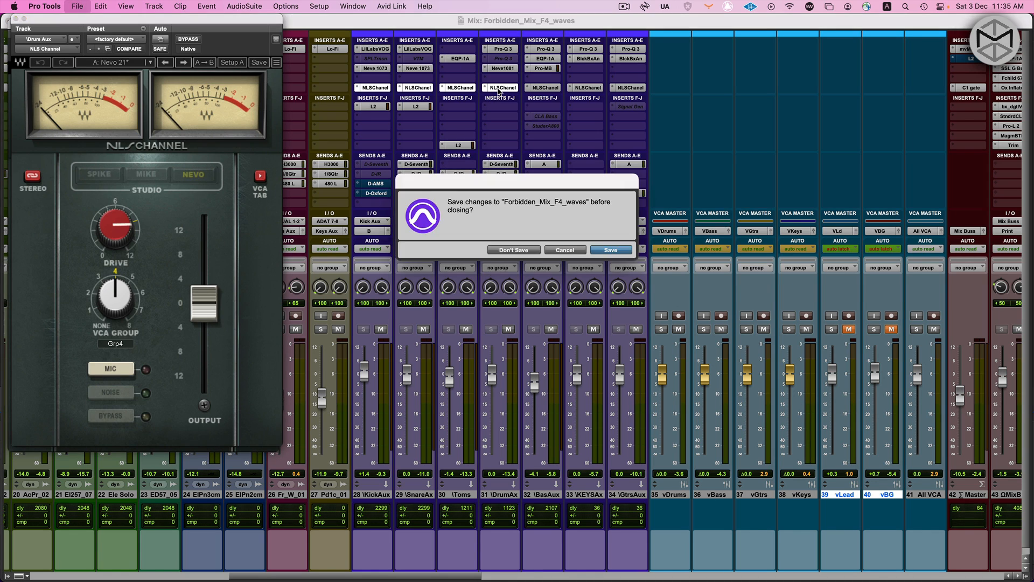
{"action": "left_click", "coordinate": [575, 250]}
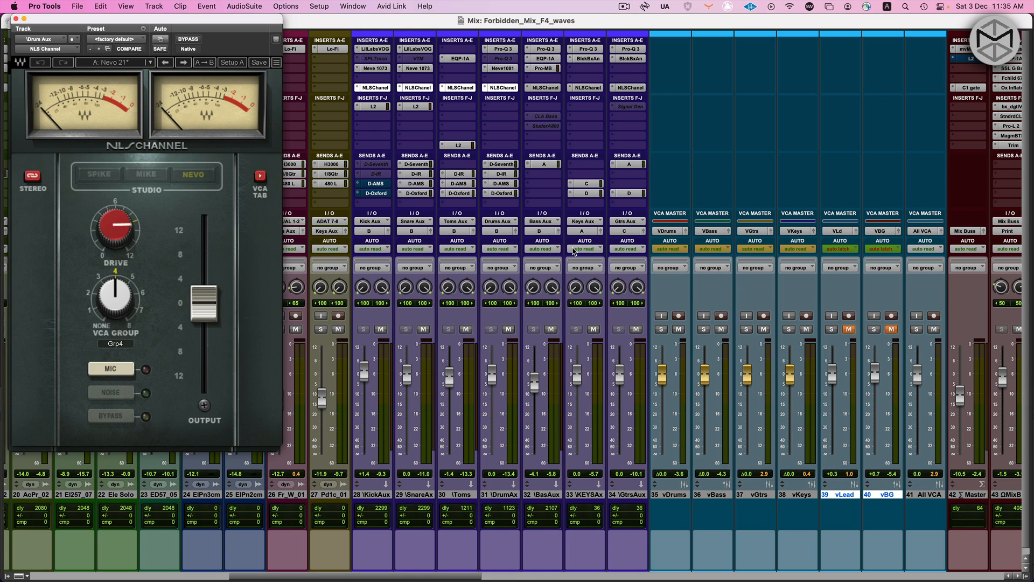
{"action": "key", "text": "super+w"}
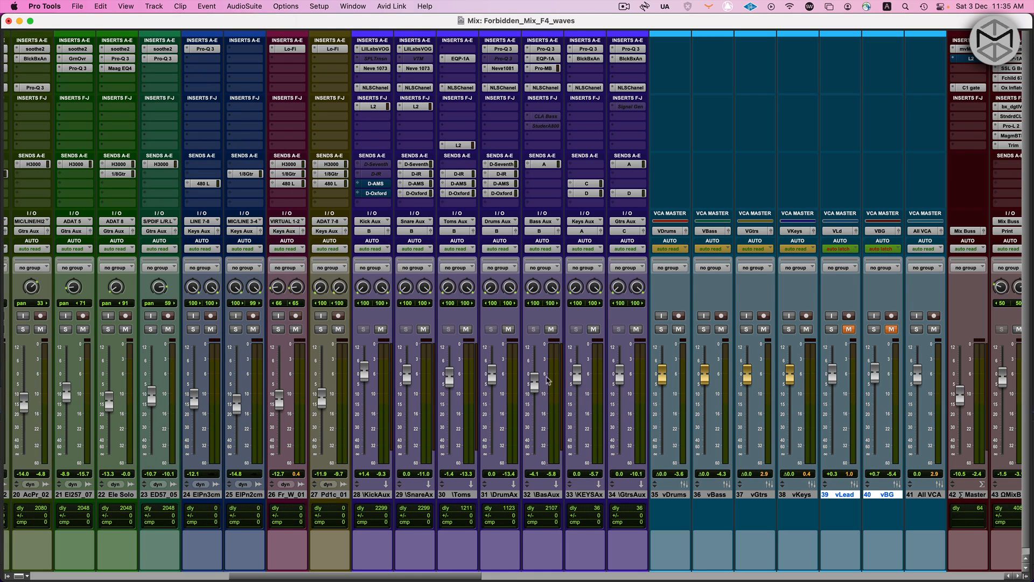
Check the NLS Channel settings and VCA group on the bass, keys and guitars aux tracks, closing the plug-in windows
{"action": "left_click", "coordinate": [547, 494]}
{"action": "left_click", "coordinate": [553, 88]}
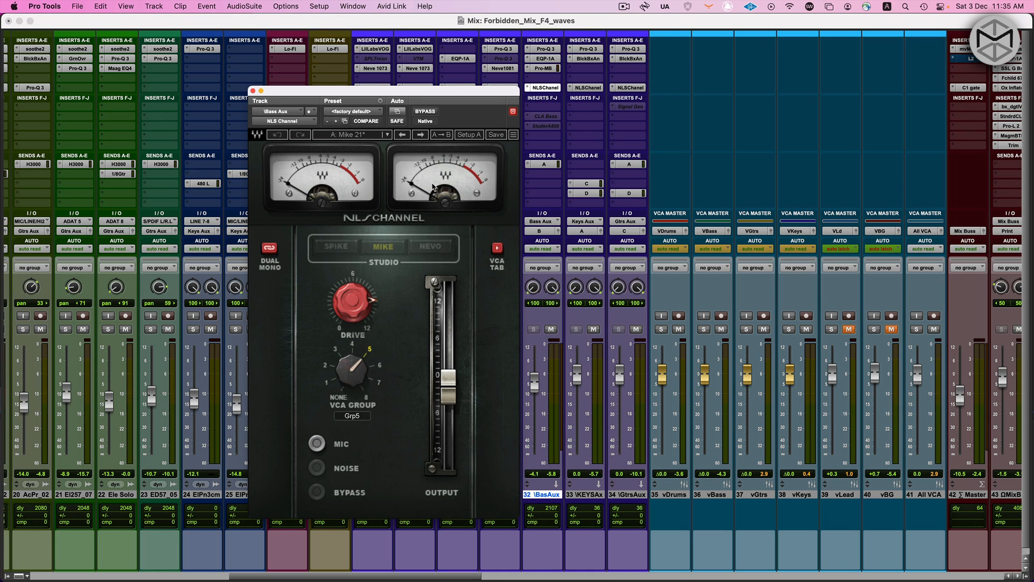
{"action": "left_click_drag", "start_coordinate": [389, 91], "coordinate": [394, 68]}
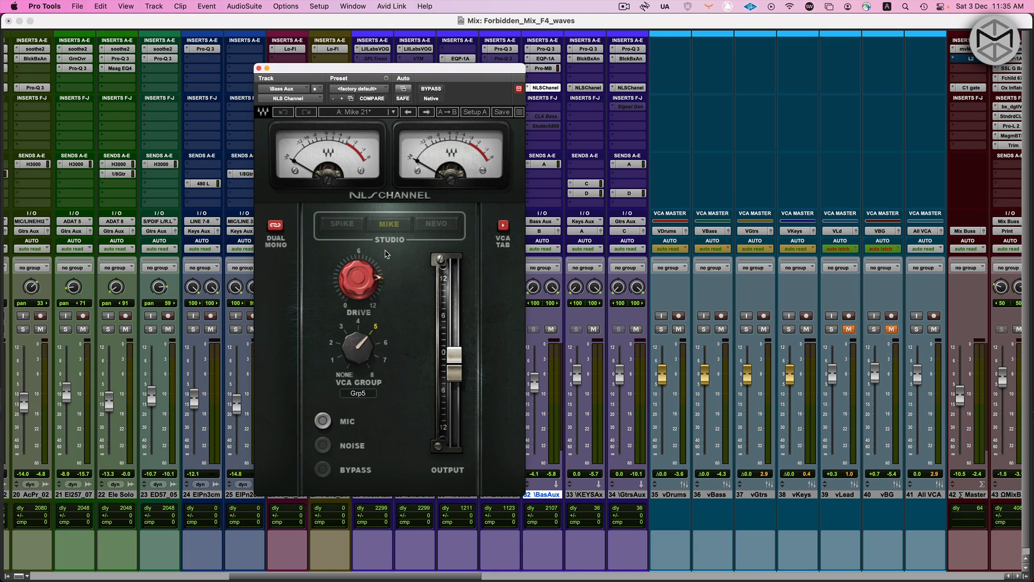
{"action": "left_click", "coordinate": [583, 88]}
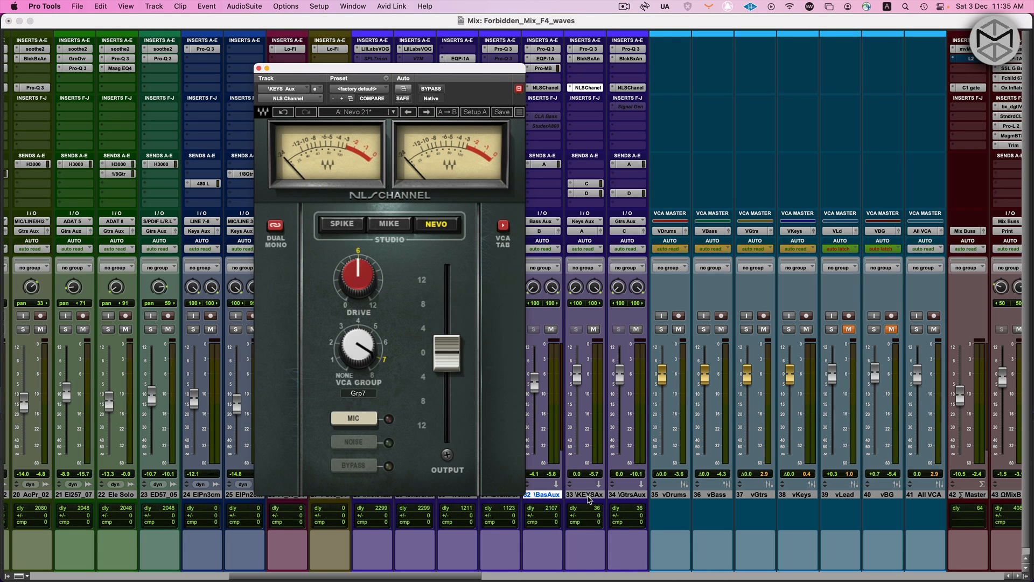
{"action": "left_click", "coordinate": [589, 496]}
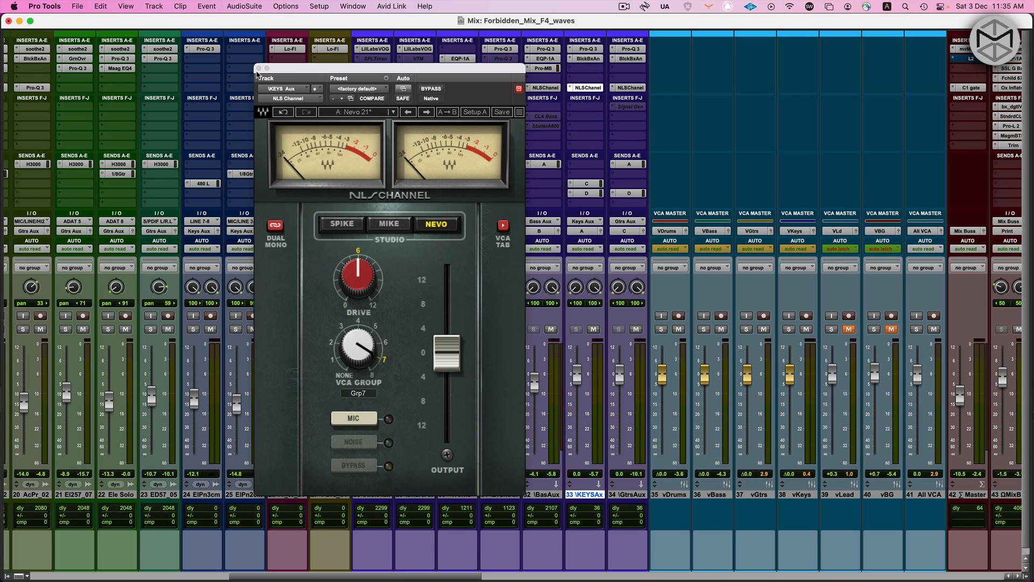
{"action": "left_click", "coordinate": [259, 68]}
{"action": "left_click", "coordinate": [634, 495]}
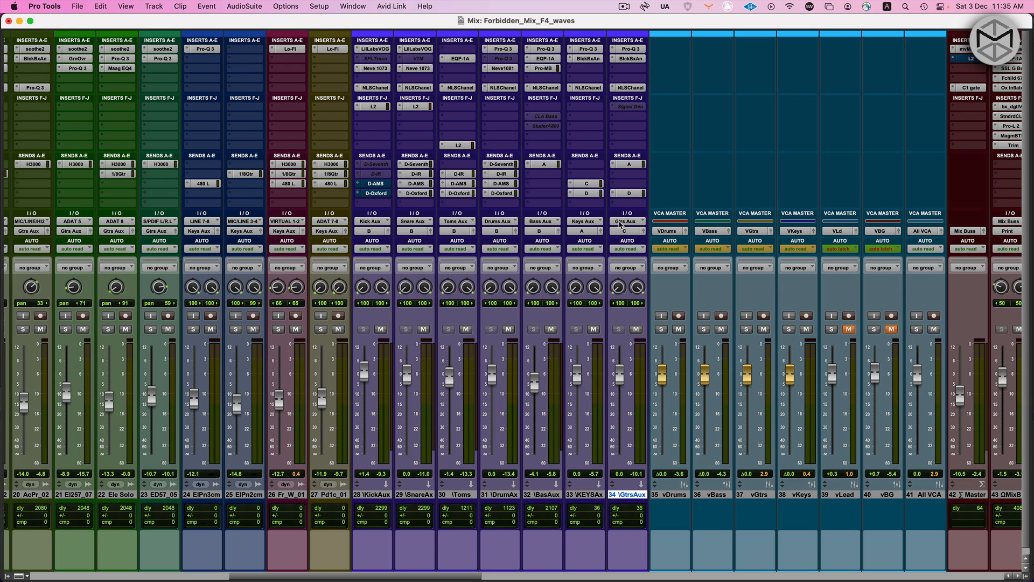
{"action": "left_click", "coordinate": [632, 87]}
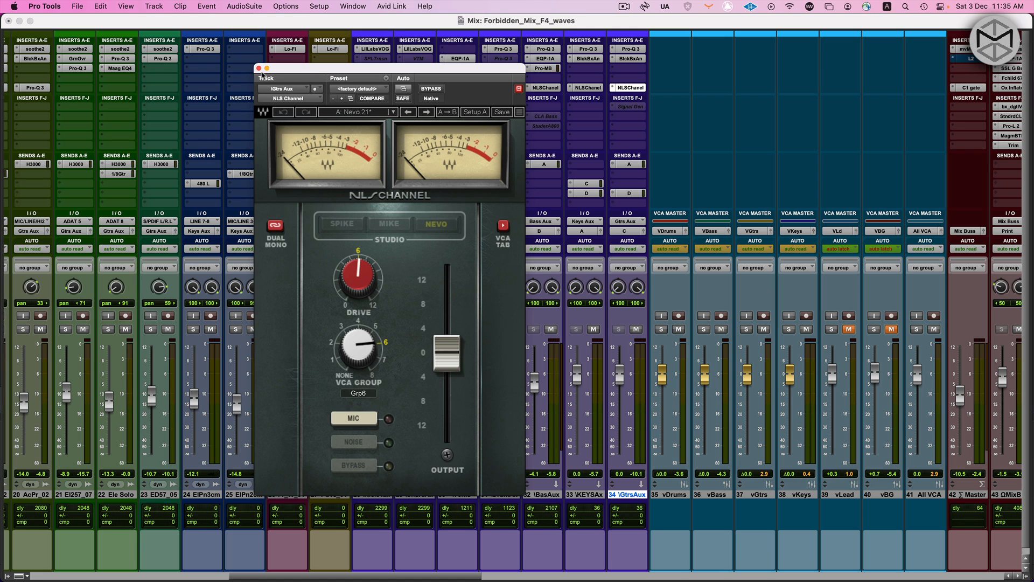
{"action": "left_click", "coordinate": [259, 68]}
Check the NLS Channel console type and VCA group on LD Aux, and close the plug-in window
{"action": "scroll", "coordinate": [522, 160], "scroll_direction": "right", "scroll_amount": 10}
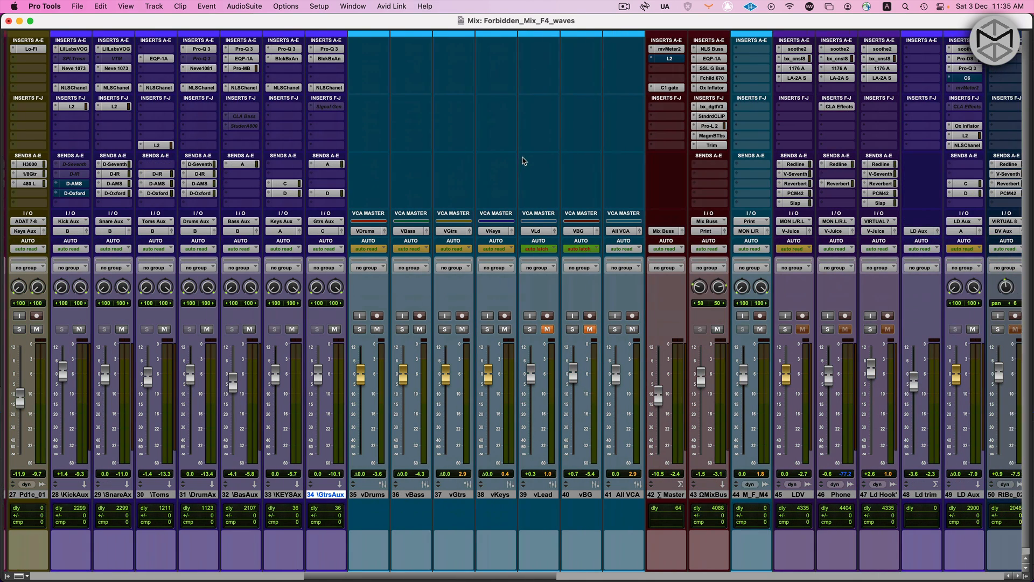
{"action": "scroll", "coordinate": [564, 368], "scroll_direction": "right", "scroll_amount": 3}
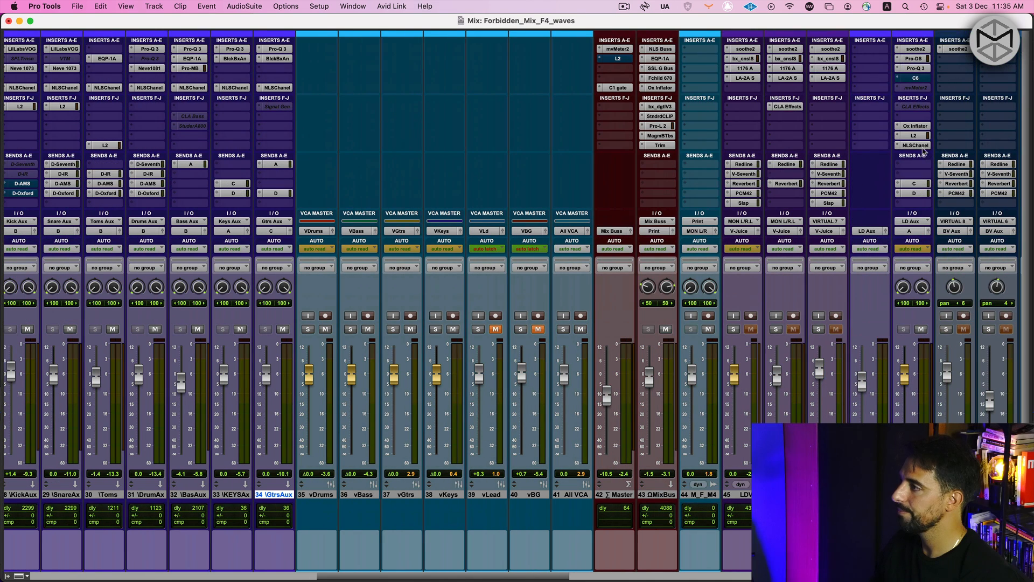
{"action": "left_click", "coordinate": [917, 145]}
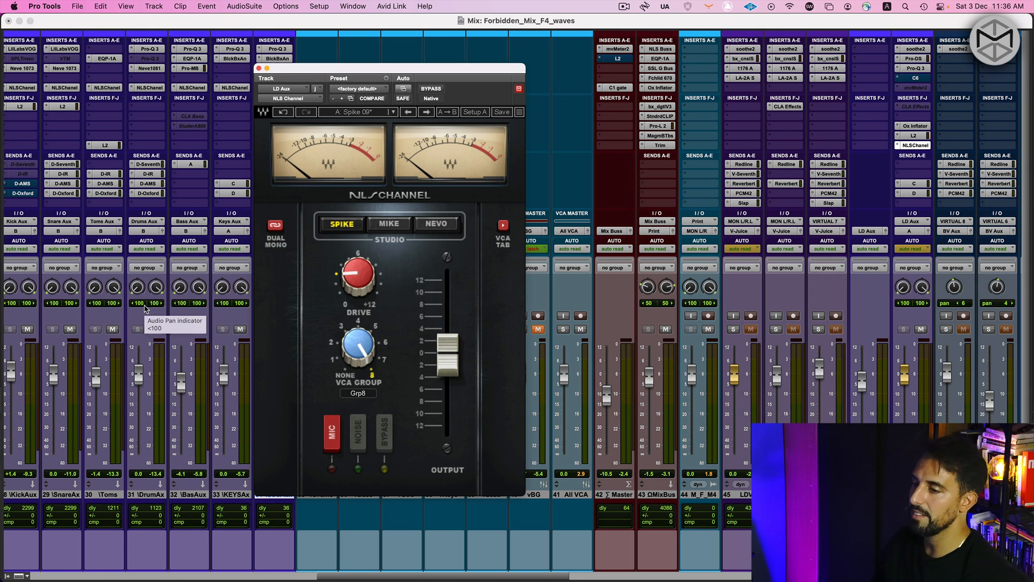
{"action": "left_click", "coordinate": [259, 68]}
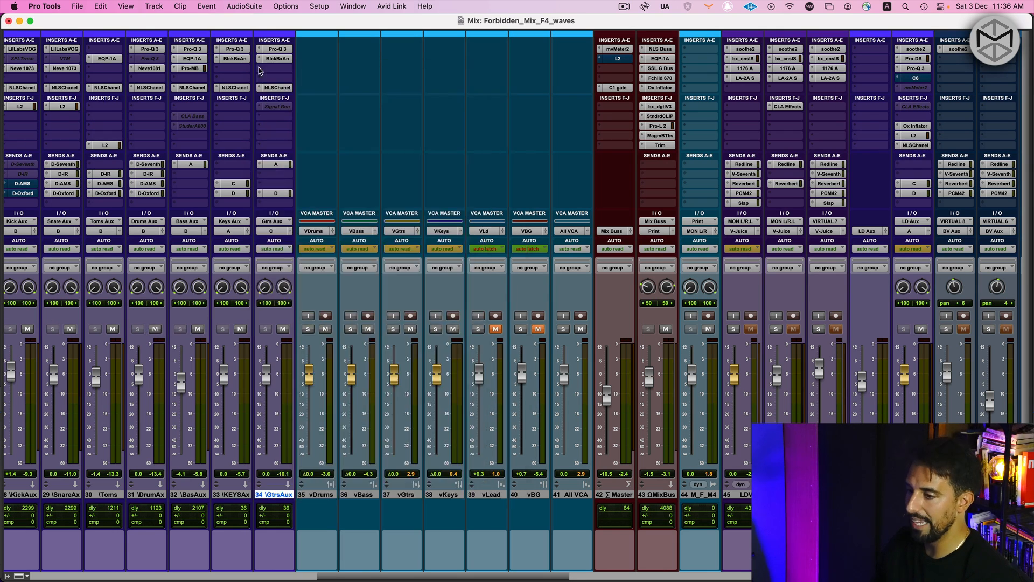
Open NLS Buss on the Mix Bus track and examine its drive, trim and VCA Groups Console, with the window clear of the aux strips
{"action": "scroll", "coordinate": [61, 159], "scroll_direction": "left", "scroll_amount": 1}
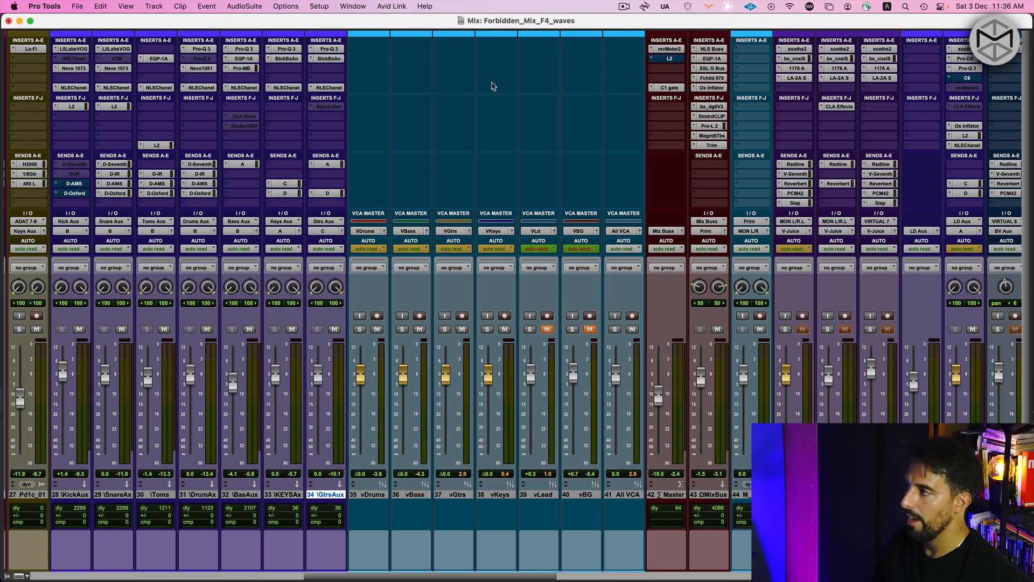
{"action": "left_click", "coordinate": [113, 87]}
{"action": "left_click", "coordinate": [113, 88]}
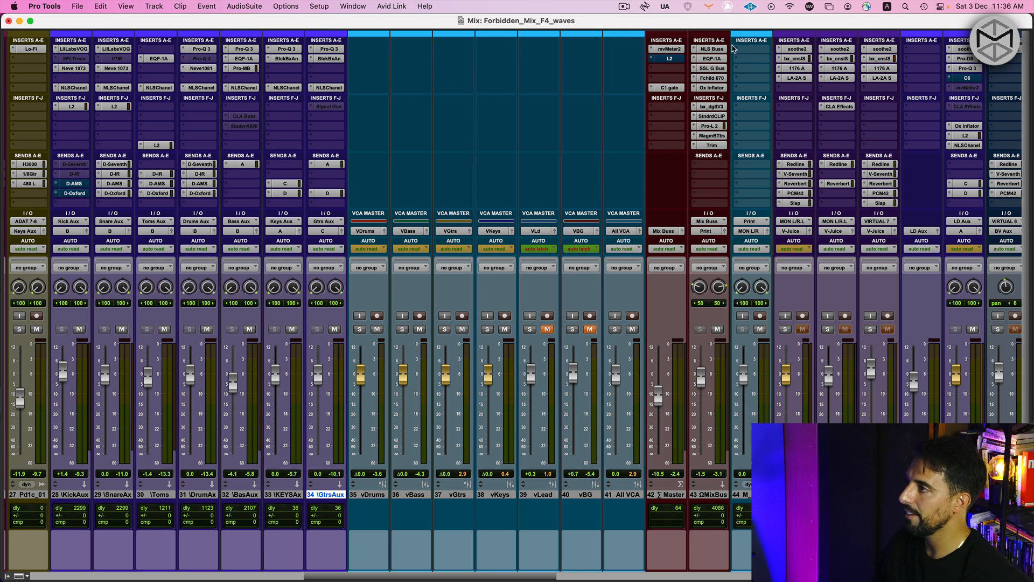
{"action": "left_click", "coordinate": [715, 50]}
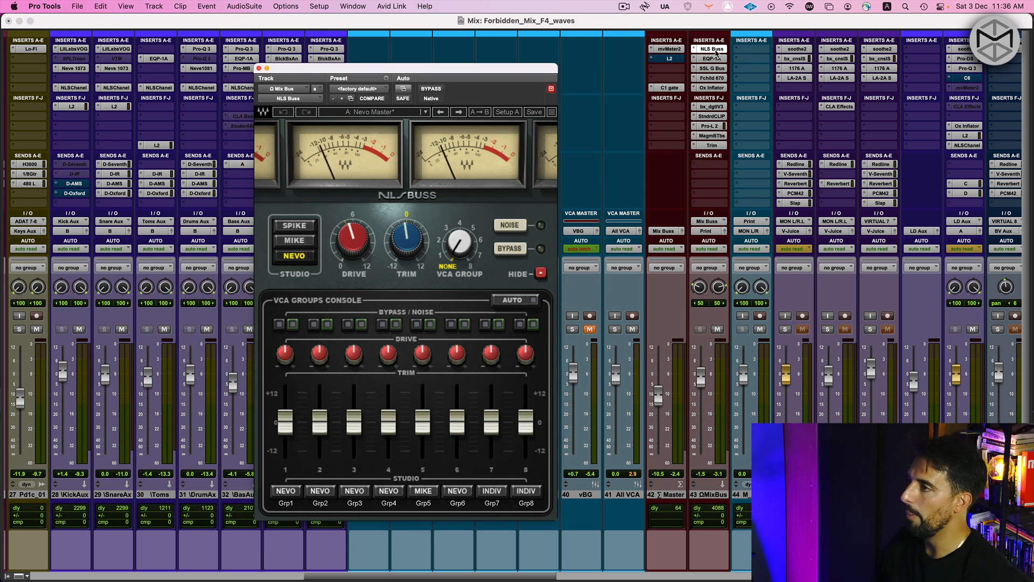
{"action": "left_click_drag", "start_coordinate": [491, 70], "coordinate": [608, 44]}
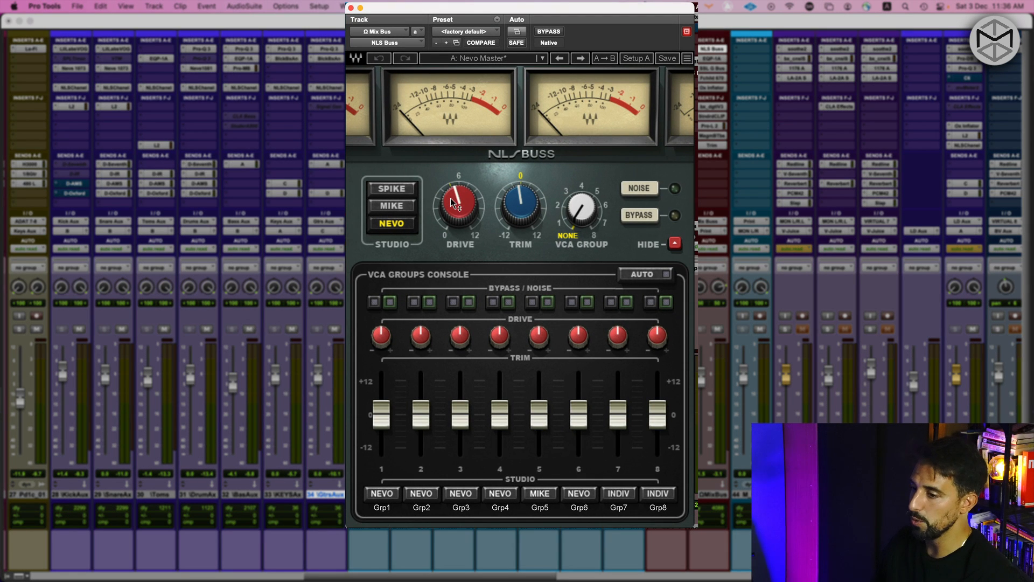
{"action": "mouse_move", "coordinate": [447, 198]}
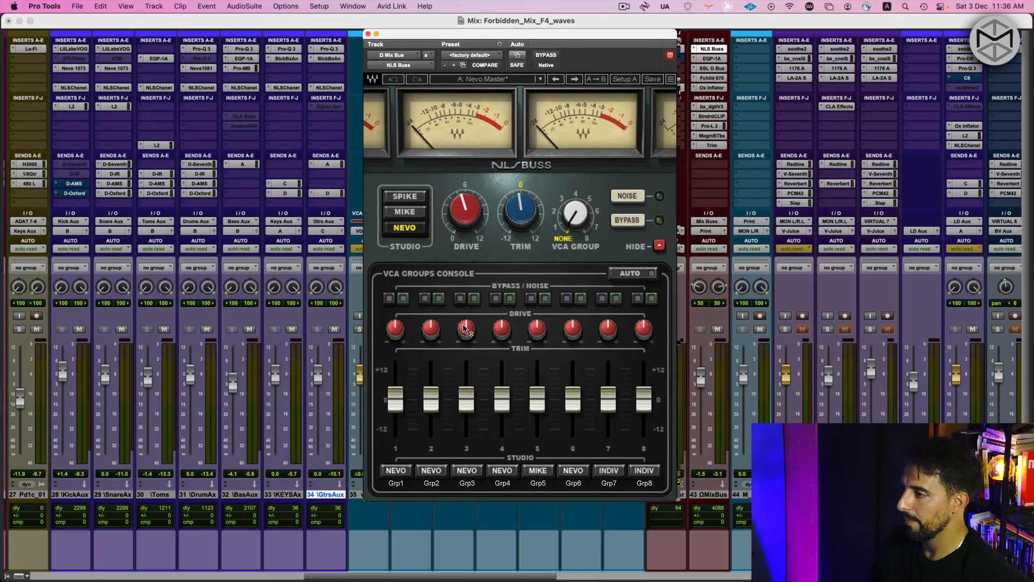
{"action": "left_click_drag", "start_coordinate": [521, 43], "coordinate": [628, 46]}
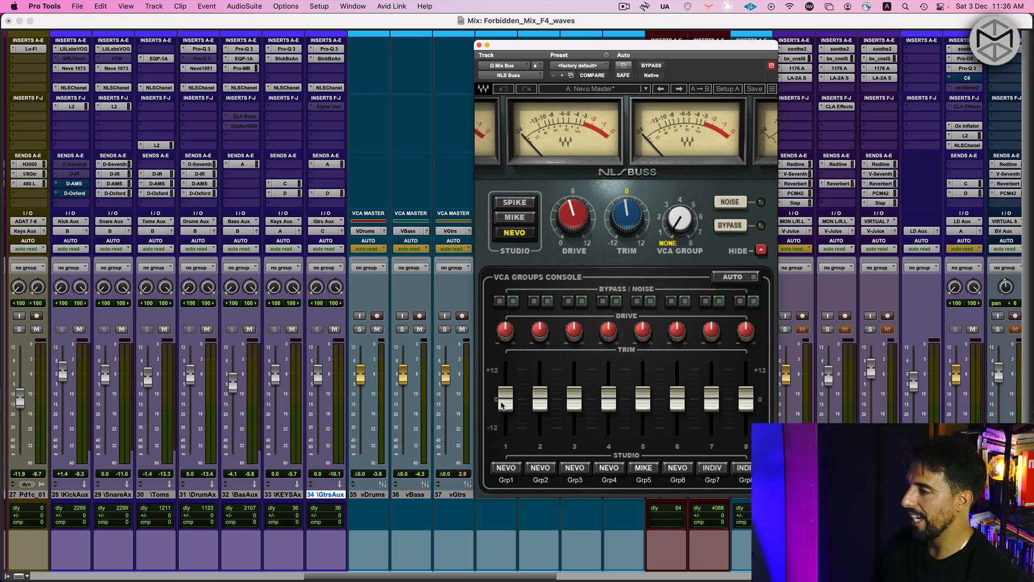
Open the Kick Aux NLS Channel beside NLS Buss and compare its VCA group assignment with the Grp1 controls
{"action": "left_click", "coordinate": [70, 88]}
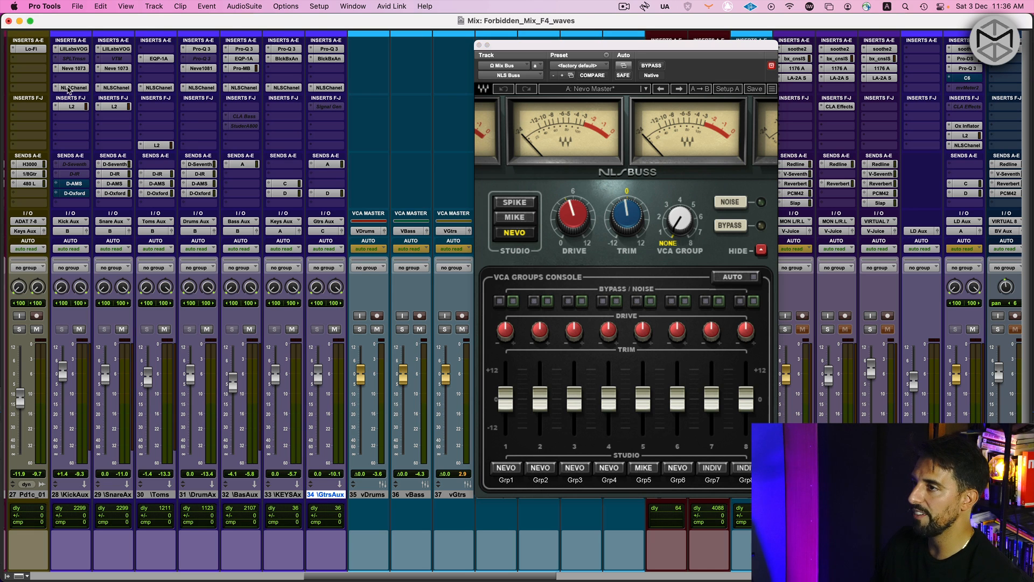
{"action": "left_click_drag", "start_coordinate": [159, 24], "coordinate": [277, 24]}
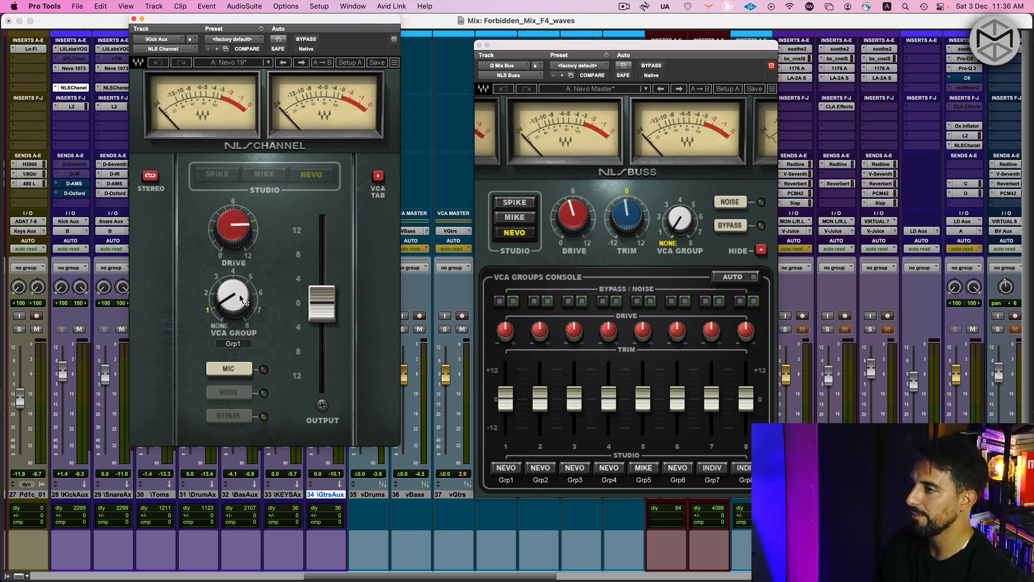
{"action": "left_click_drag", "start_coordinate": [233, 295], "coordinate": [248, 311]}
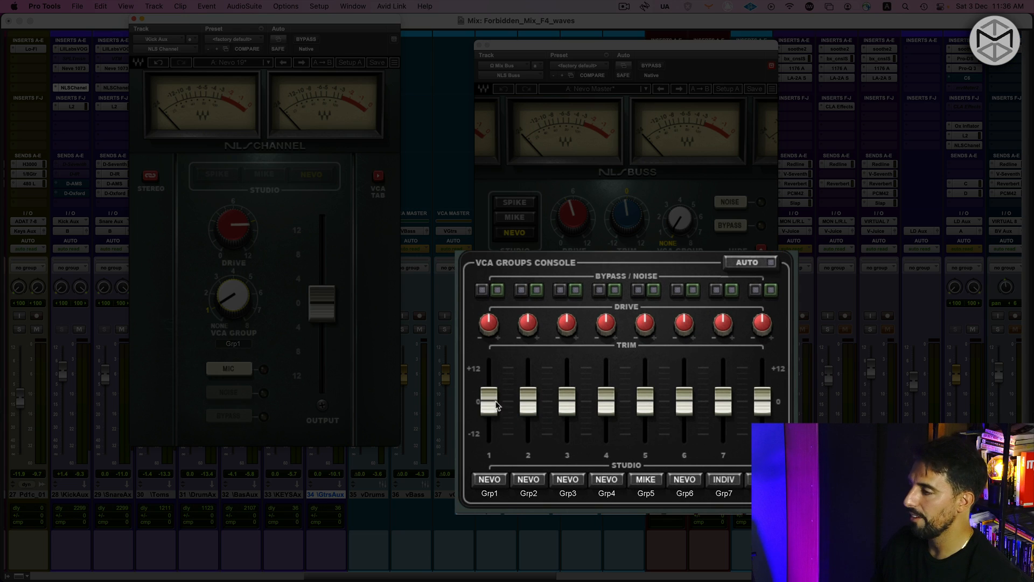
{"action": "mouse_move", "coordinate": [496, 398]}
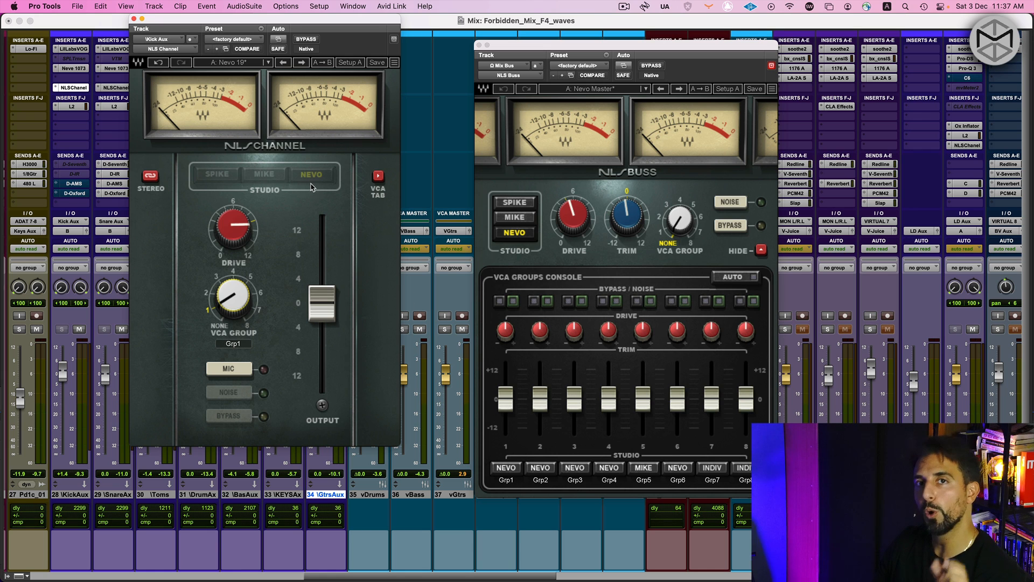
{"action": "left_click_drag", "start_coordinate": [169, 16], "coordinate": [177, 27]}
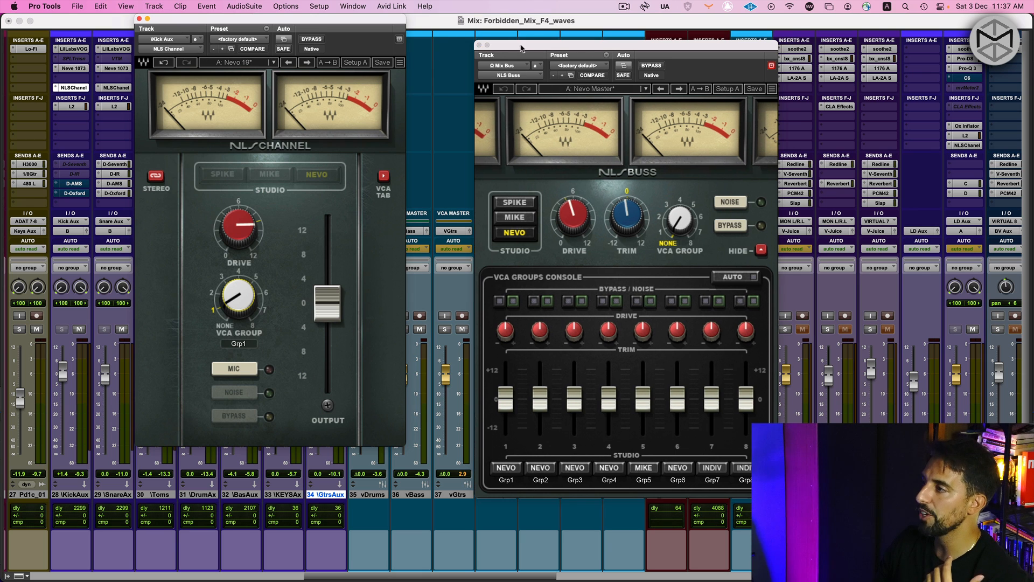
{"action": "left_click_drag", "start_coordinate": [520, 49], "coordinate": [581, 45]}
{"action": "left_click_drag", "start_coordinate": [388, 24], "coordinate": [402, 46]}
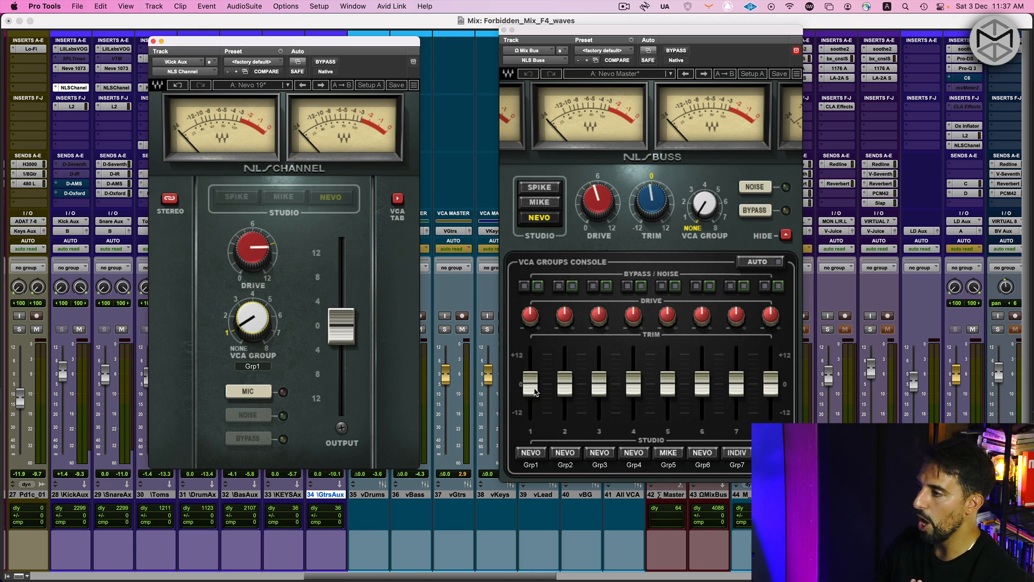
Try the Grp1 trim fader, toggle NLS Buss Noise and Bypass on and back off, and close both plug-in windows
{"action": "mouse_move", "coordinate": [536, 392]}
{"action": "left_mouse_down"}
{"action": "mouse_move", "coordinate": [536, 364]}
{"action": "mouse_move", "coordinate": [537, 412]}
{"action": "mouse_move", "coordinate": [536, 371]}
{"action": "mouse_move", "coordinate": [534, 392]}
{"action": "left_mouse_up"}
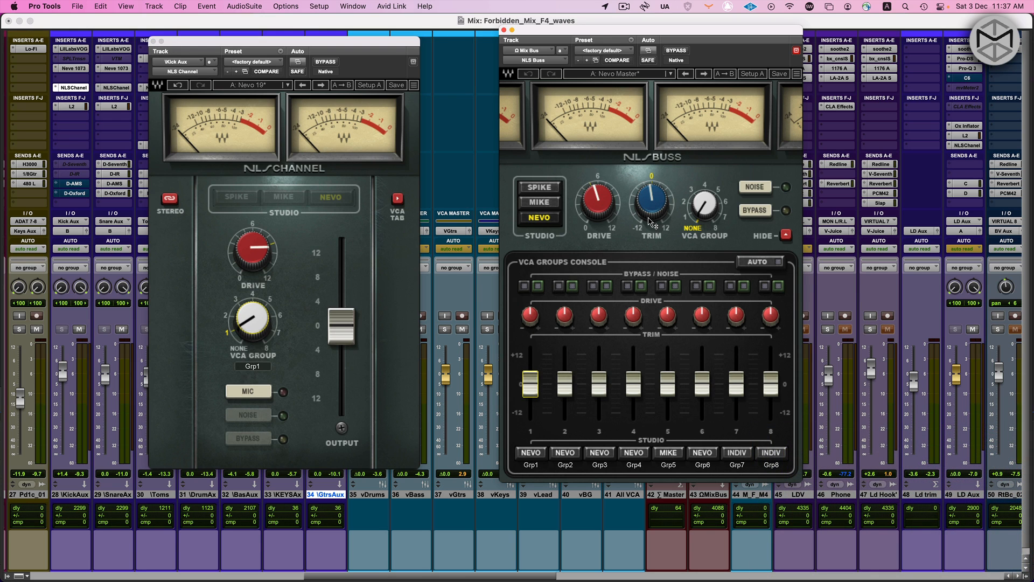
{"action": "mouse_move", "coordinate": [650, 222]}
{"action": "left_click", "coordinate": [752, 191]}
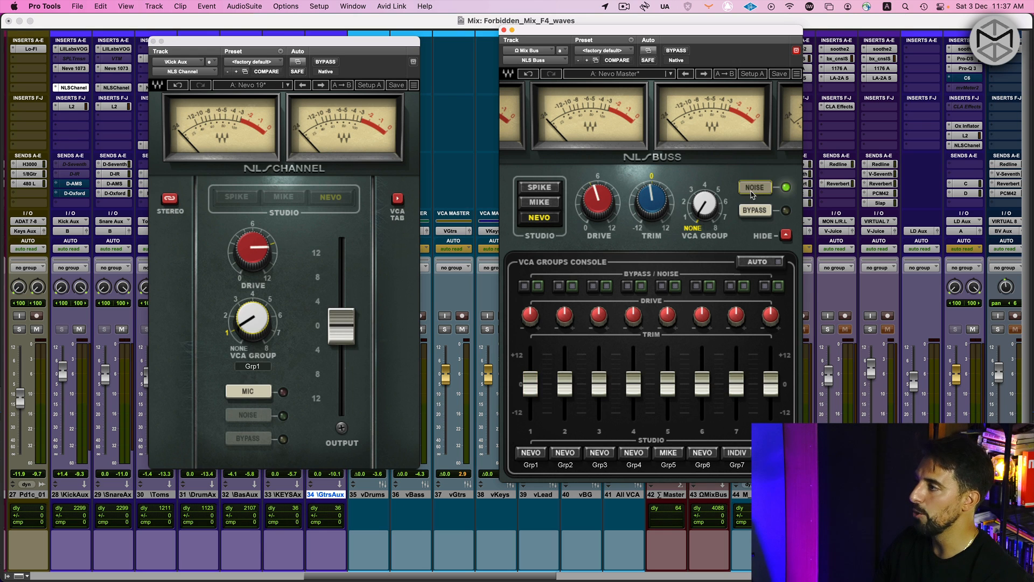
{"action": "left_click", "coordinate": [752, 192]}
{"action": "left_click", "coordinate": [758, 210]}
{"action": "left_click", "coordinate": [758, 210]}
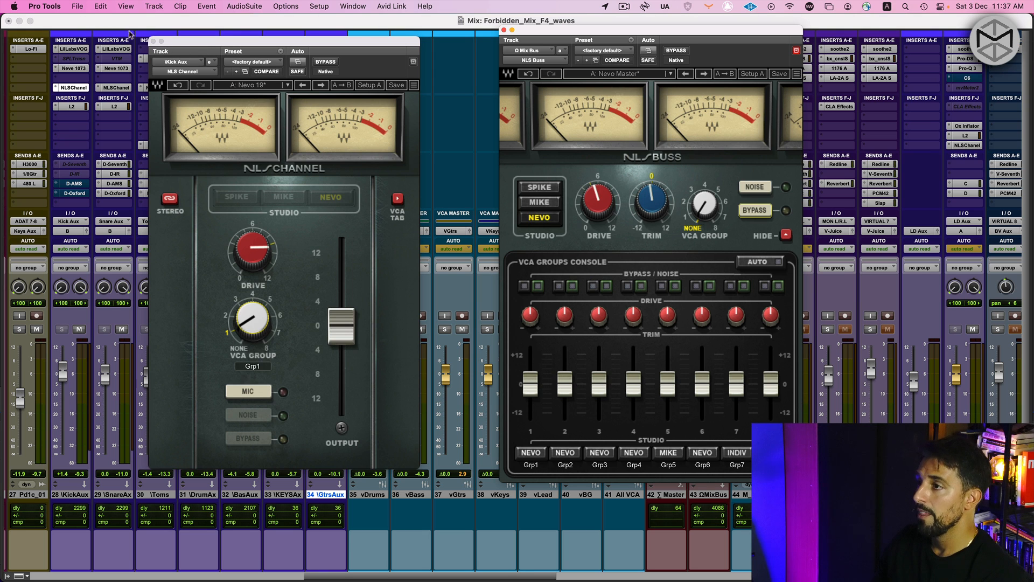
{"action": "left_click", "coordinate": [153, 42]}
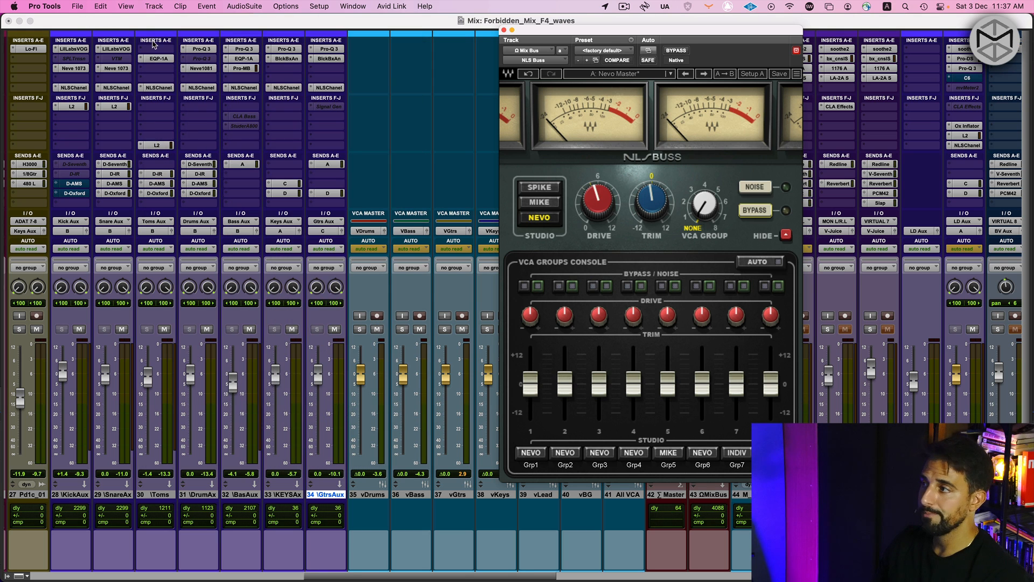
{"action": "left_click", "coordinate": [504, 29]}
Insert a stereo NLS Channel on the ElPn2cm track and move it down to the second insert slot
{"action": "scroll", "coordinate": [368, 88], "scroll_direction": "left", "scroll_amount": 10}
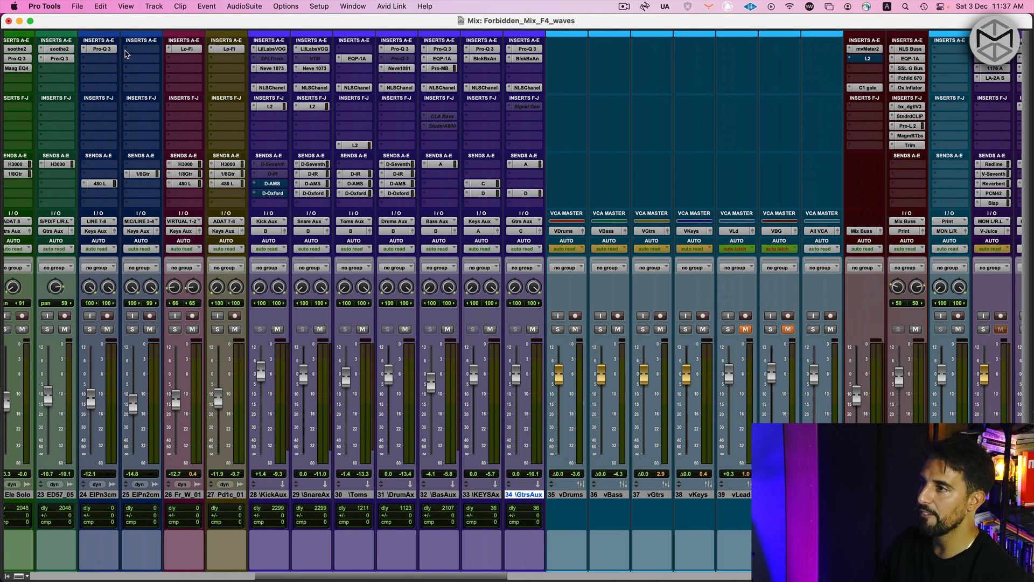
{"action": "left_click", "coordinate": [133, 52]}
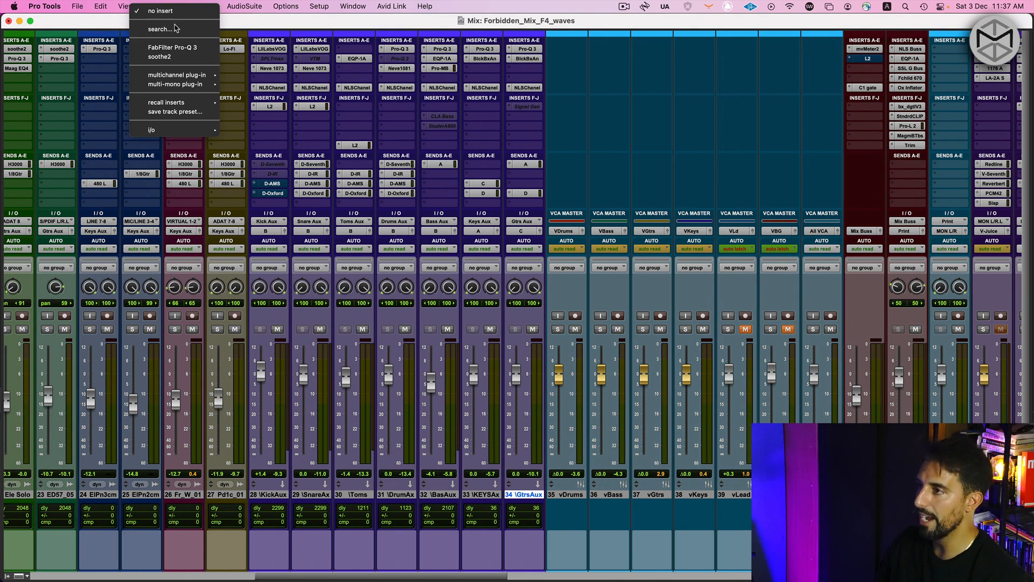
{"action": "left_click", "coordinate": [175, 30]}
{"action": "type", "text": "nls"}
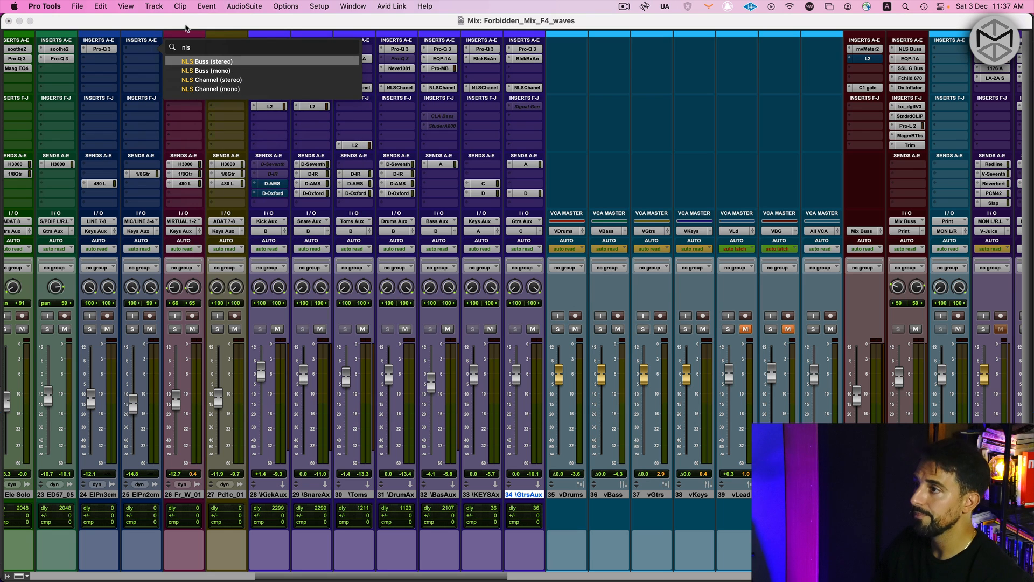
{"action": "left_click", "coordinate": [211, 80]}
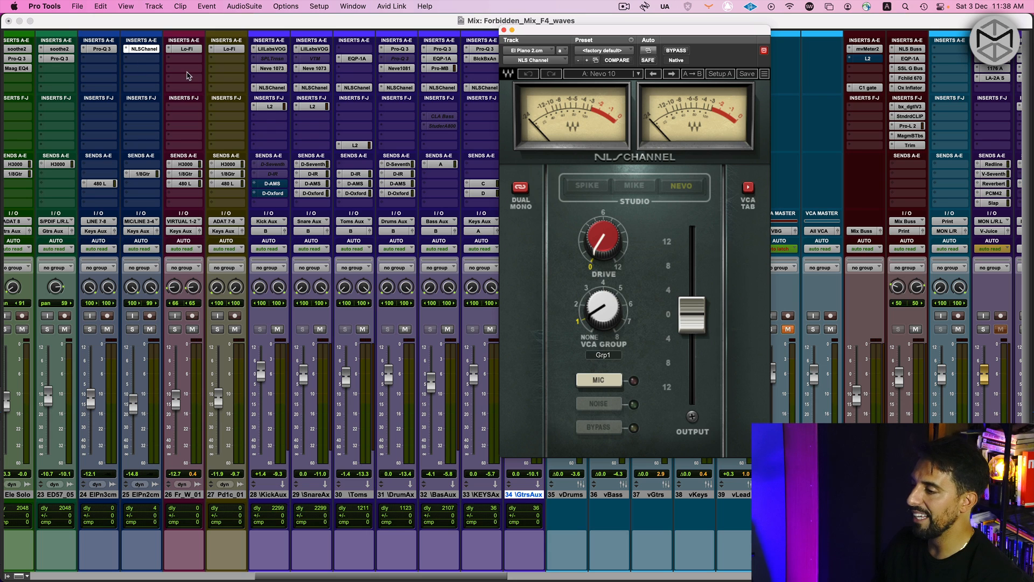
{"action": "left_click", "coordinate": [145, 49]}
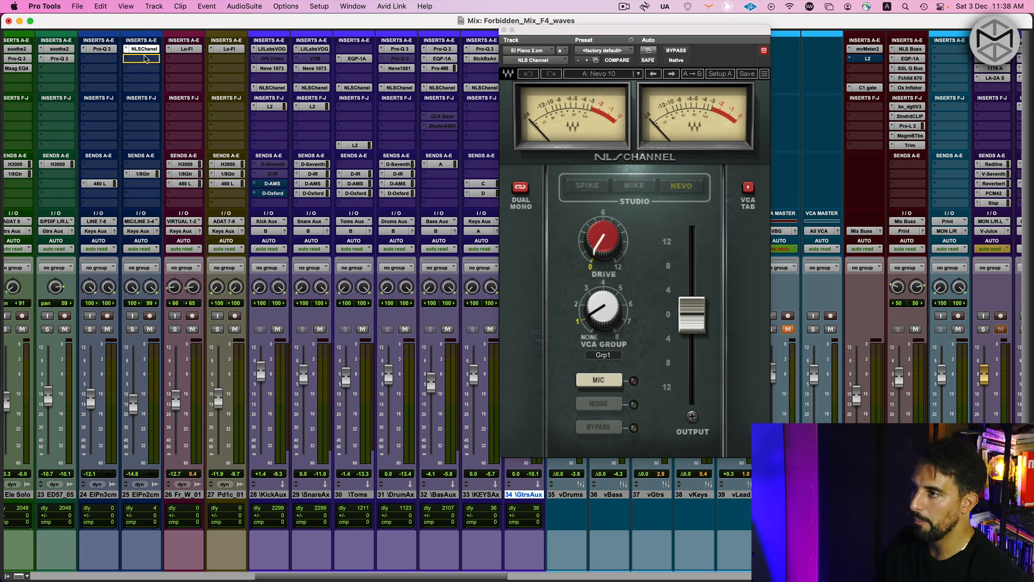
{"action": "left_click_drag", "start_coordinate": [145, 58], "coordinate": [144, 59]}
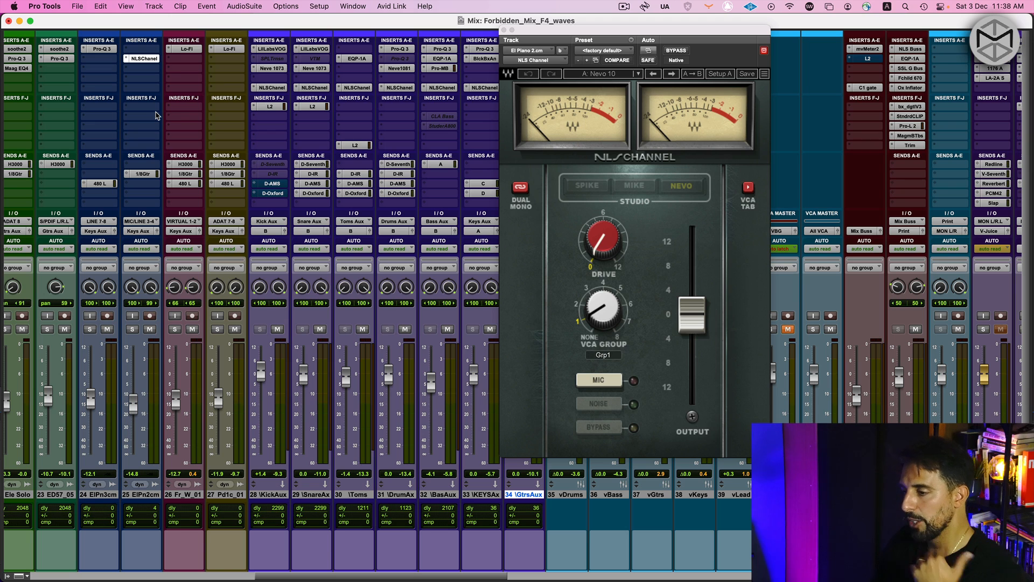
Try the NLS Channel's Drive knob and Mic switch on ElPn2cm, and lower its output fader slightly below 0
{"action": "left_click_drag", "start_coordinate": [602, 230], "coordinate": [602, 221]}
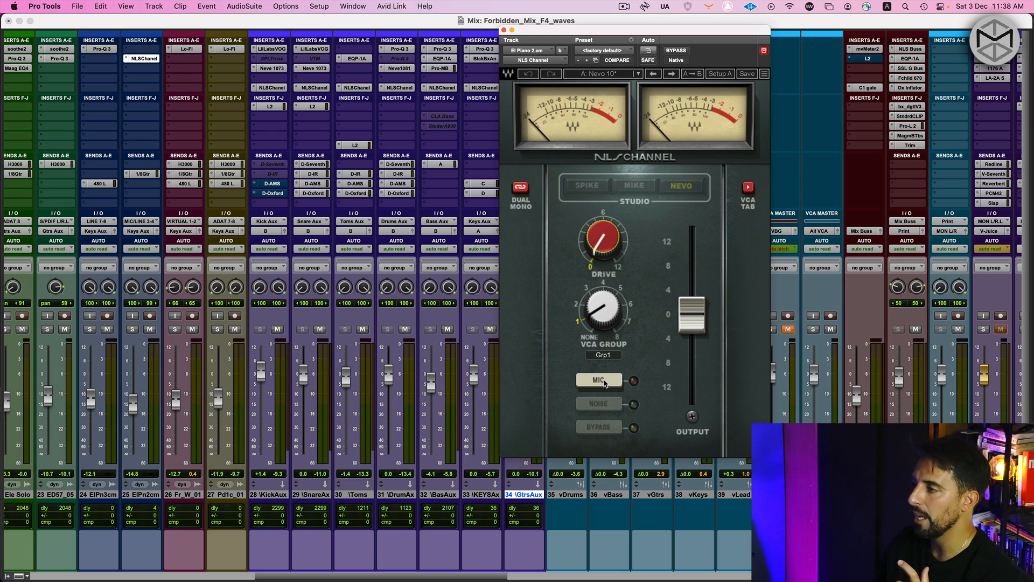
{"action": "left_click", "coordinate": [599, 380]}
{"action": "left_click", "coordinate": [600, 379]}
{"action": "left_click", "coordinate": [599, 380]}
{"action": "left_click", "coordinate": [600, 380]}
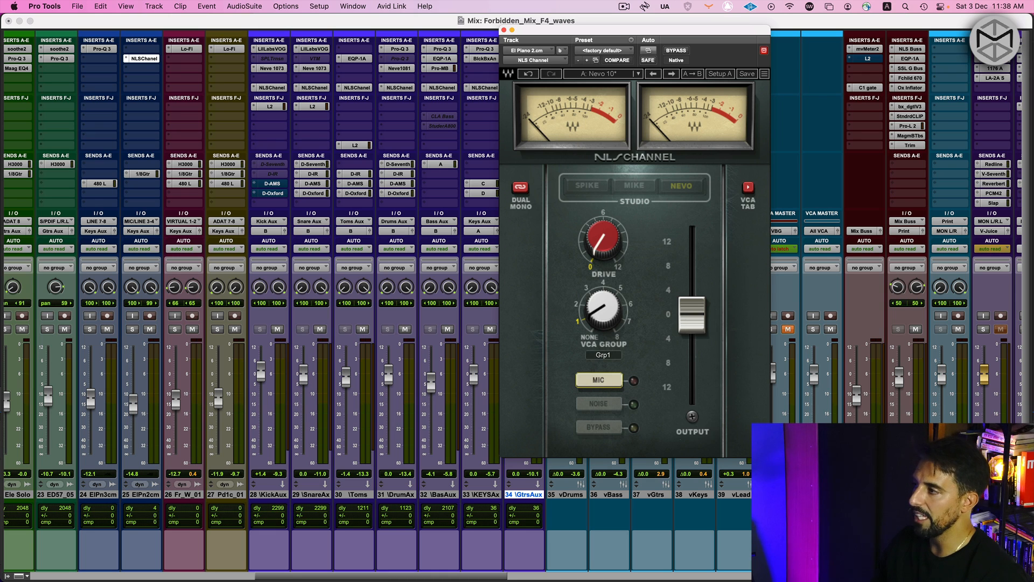
{"action": "mouse_move", "coordinate": [689, 315]}
{"action": "left_mouse_down"}
{"action": "mouse_move", "coordinate": [687, 284]}
{"action": "mouse_move", "coordinate": [686, 339]}
{"action": "mouse_move", "coordinate": [685, 323]}
{"action": "left_mouse_up"}
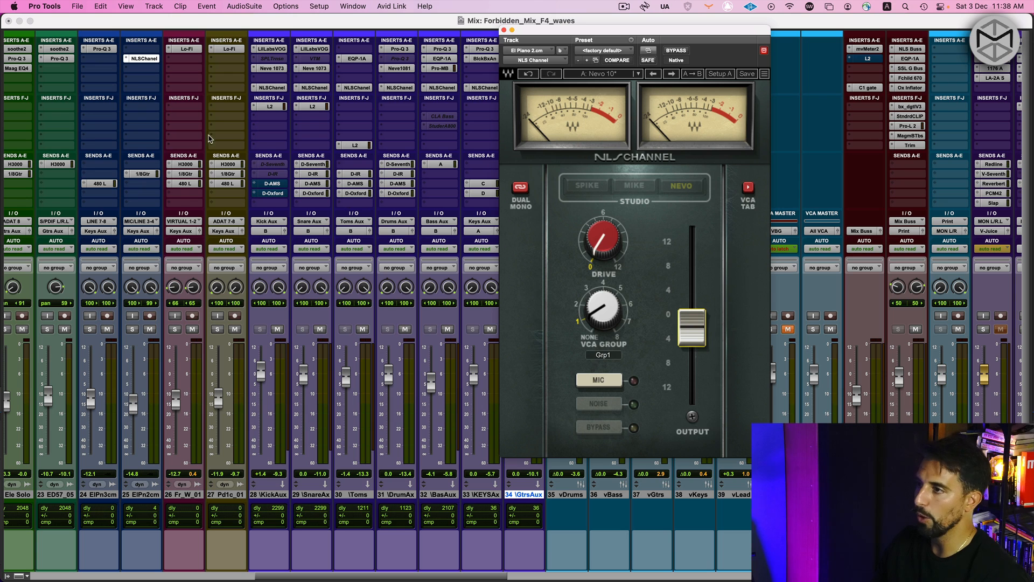
Remove the NLS Channel insert from the ElPn2cm track and close the emptied plug-in window
{"action": "left_click", "coordinate": [127, 59]}
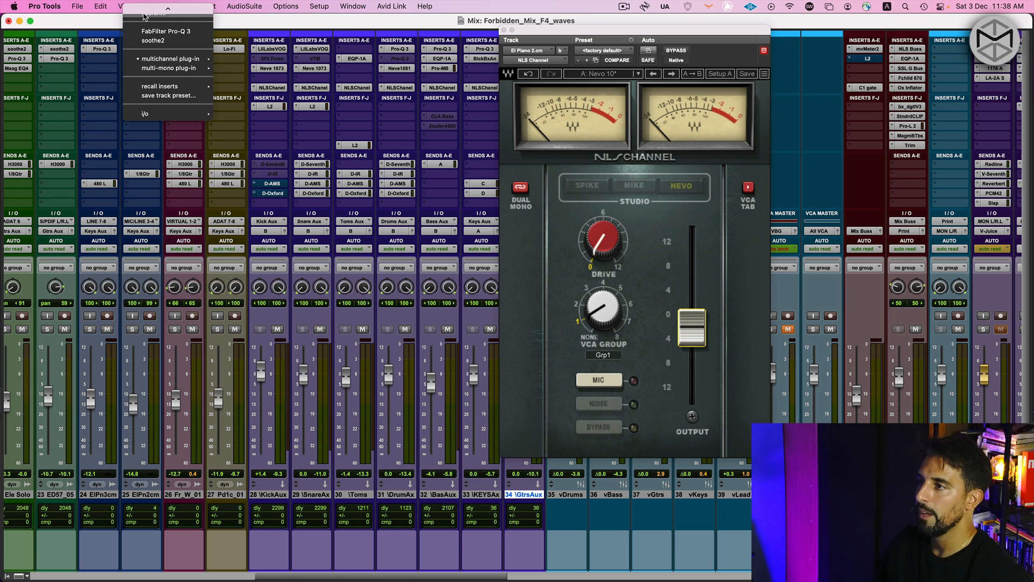
{"action": "left_click", "coordinate": [151, 12]}
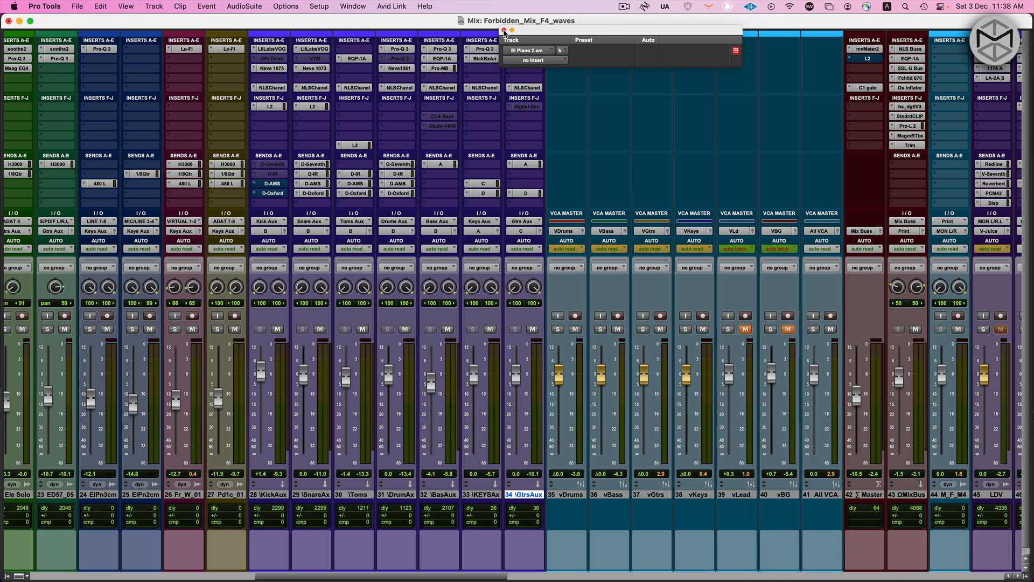
{"action": "left_click", "coordinate": [504, 31]}
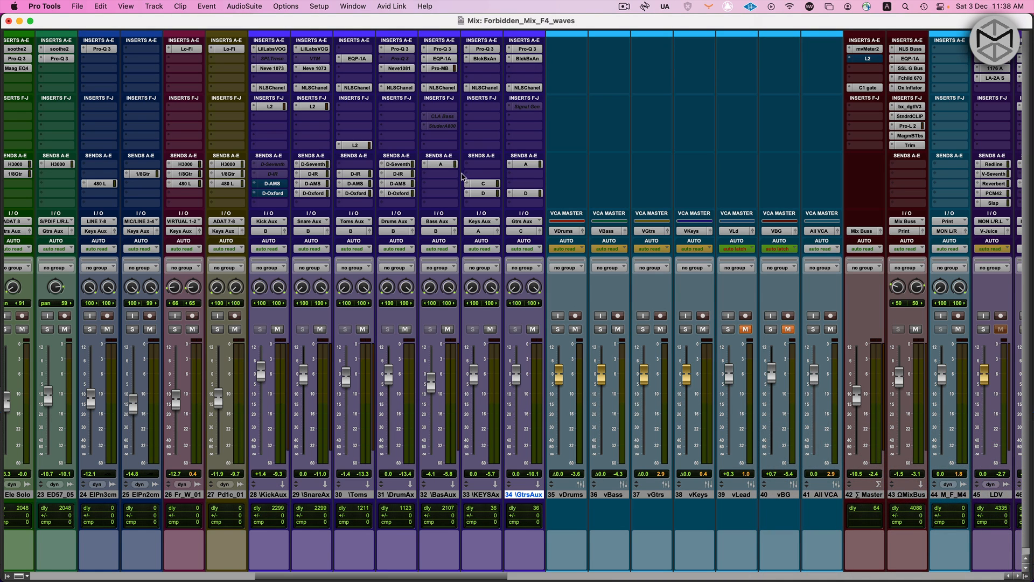
Select the vDrums, vBass, vGtrs and vKeys VCA masters one after another to review them
{"action": "scroll", "coordinate": [463, 176], "scroll_direction": "down", "scroll_amount": 1}
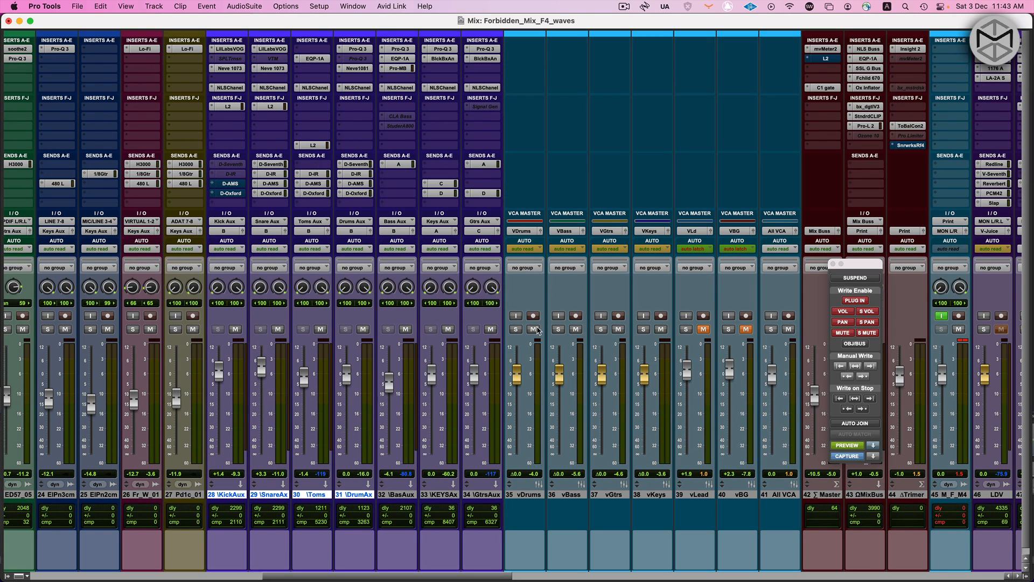
{"action": "left_click", "coordinate": [525, 495]}
{"action": "left_click", "coordinate": [557, 494]}
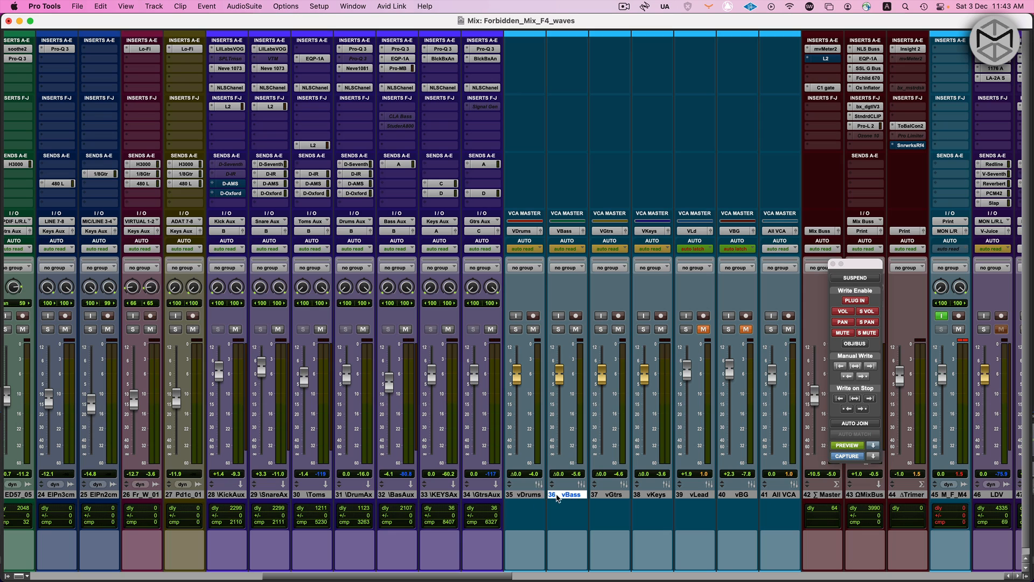
{"action": "left_click", "coordinate": [614, 494]}
{"action": "left_click", "coordinate": [653, 494]}
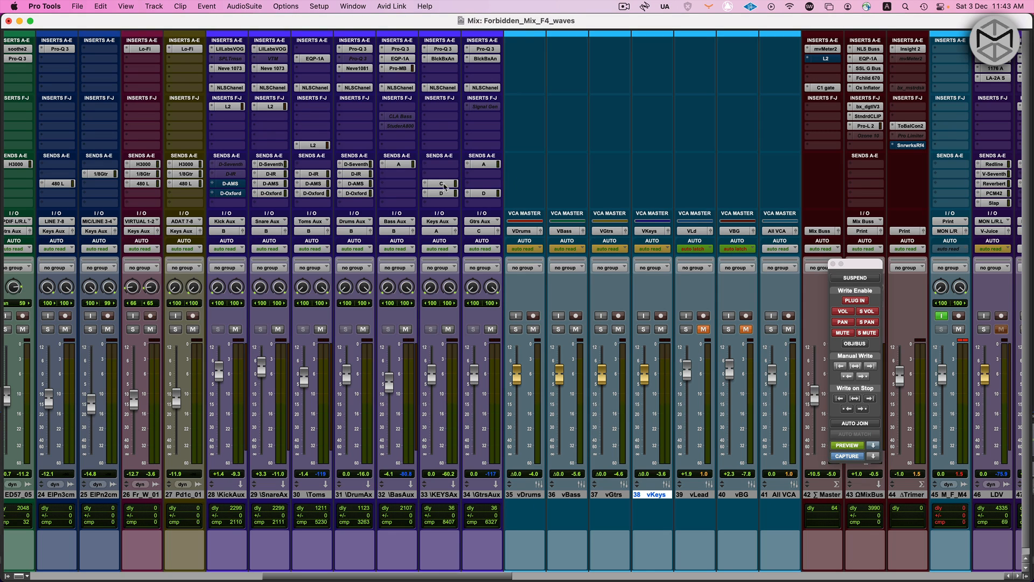
Play back the mix while viewing the aux and VCA meters, and move the automation window clear of the VCA strips
{"action": "key", "text": "space"}
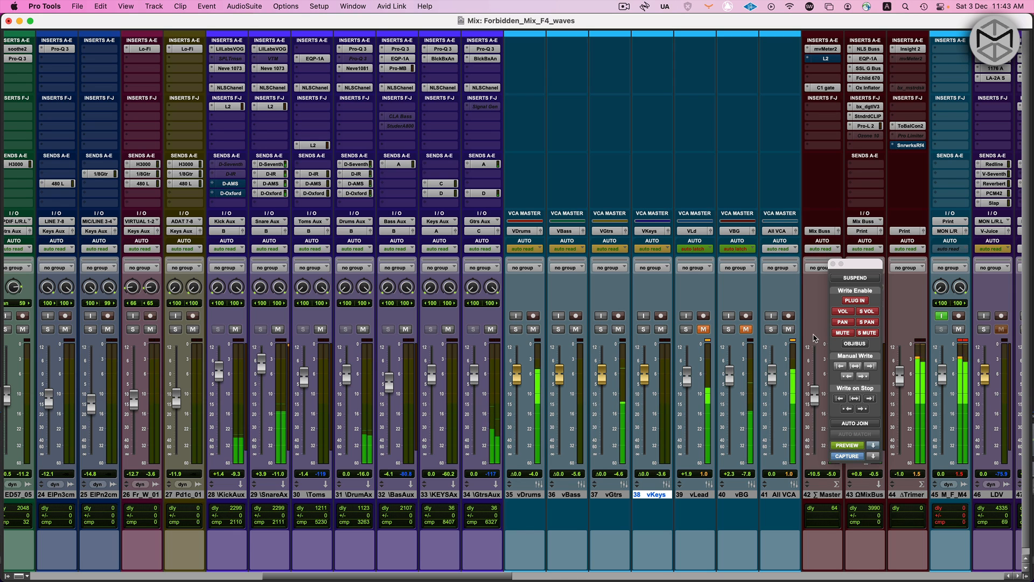
{"action": "scroll", "coordinate": [777, 273], "scroll_direction": "left", "scroll_amount": 3}
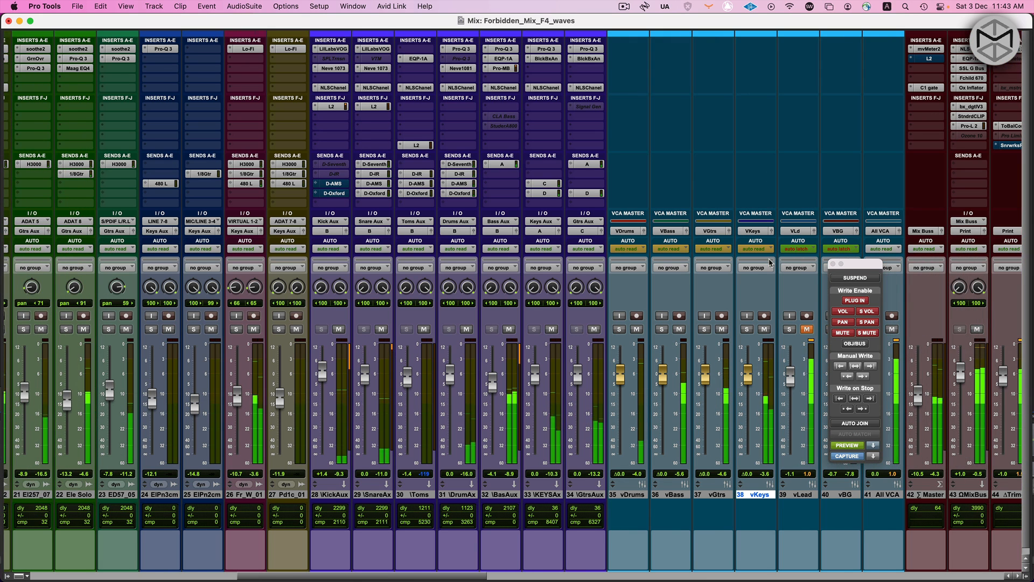
{"action": "scroll", "coordinate": [770, 263], "scroll_direction": "right", "scroll_amount": 3}
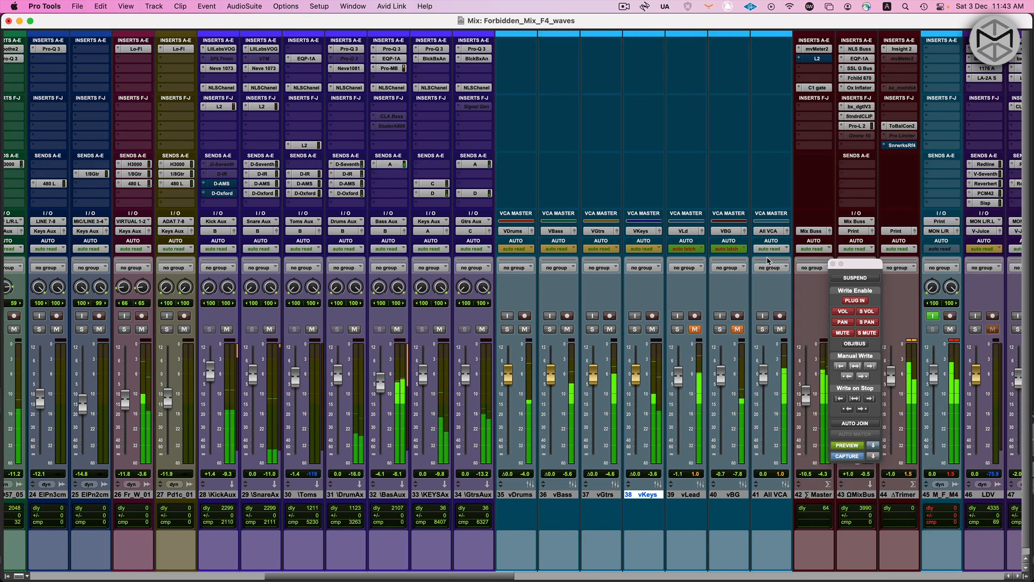
{"action": "scroll", "coordinate": [770, 263], "scroll_direction": "left", "scroll_amount": 2}
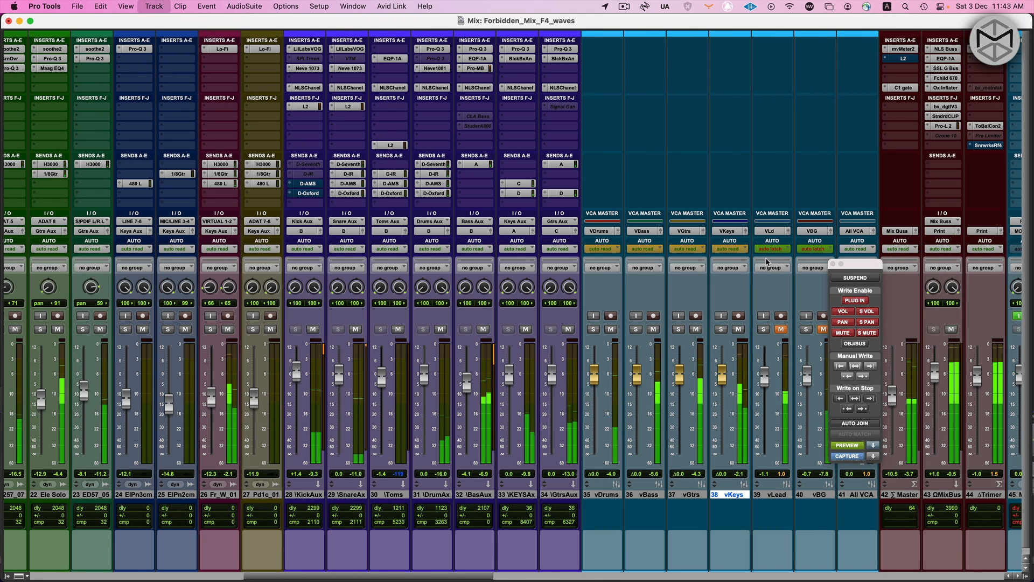
{"action": "scroll", "coordinate": [767, 262], "scroll_direction": "left", "scroll_amount": 1}
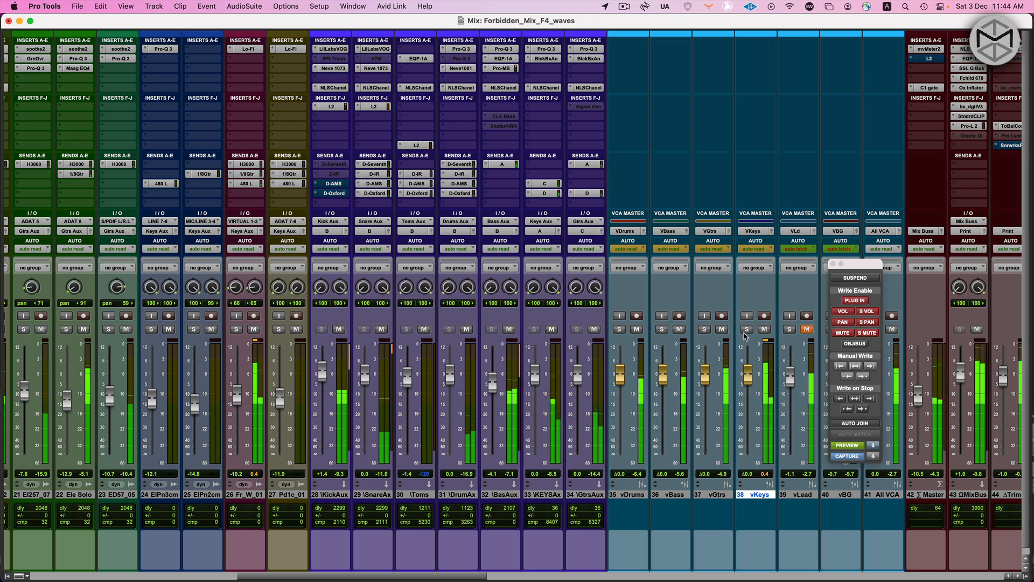
{"action": "left_click_drag", "start_coordinate": [837, 271], "coordinate": [1005, 114]}
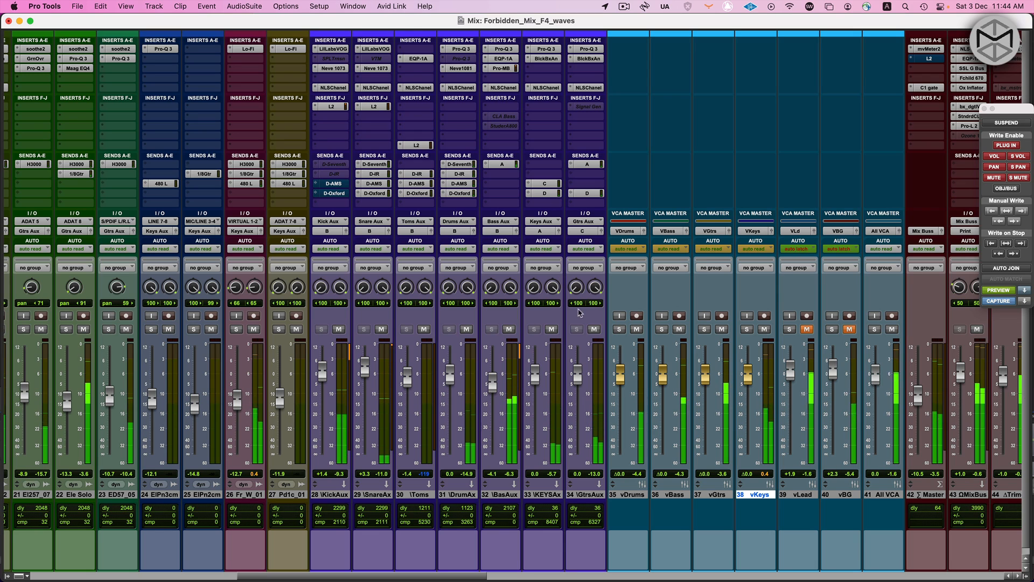
Select the aux tracks from KickAux to GtrsAux and compare their NLS Channel inserts bypassed and active, twice, during playback
{"action": "left_click", "coordinate": [329, 495]}
{"action": "left_click", "coordinate": [533, 495], "text": "shift"}
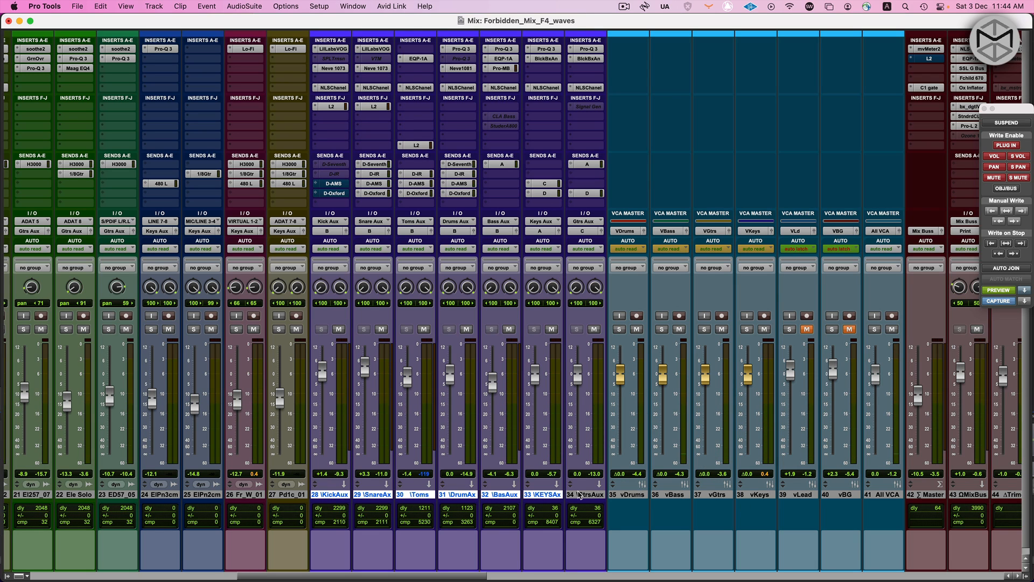
{"action": "left_click", "coordinate": [337, 90], "text": "alt+shift+super"}
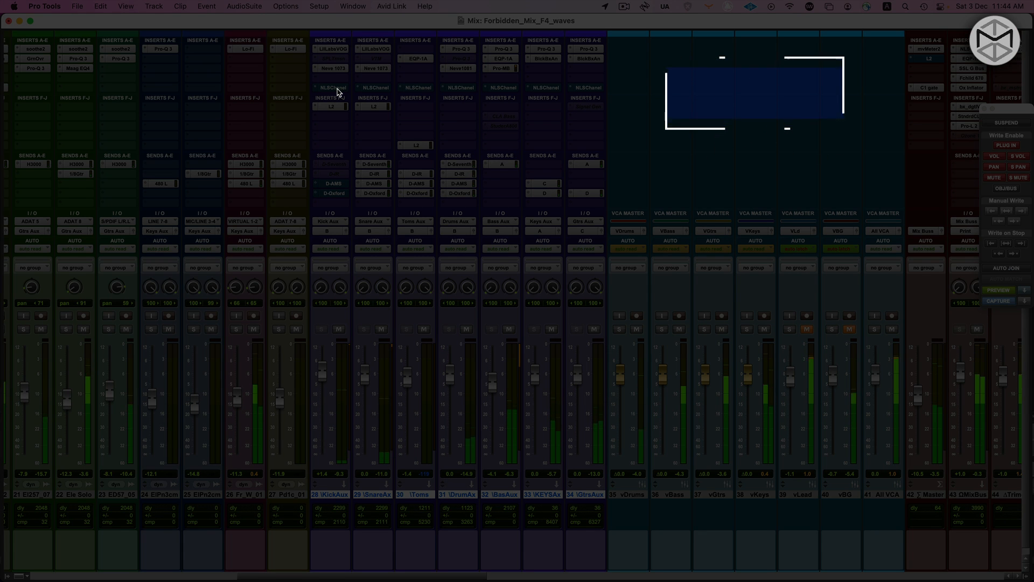
{"action": "left_click", "coordinate": [338, 91], "text": "alt+shift+super"}
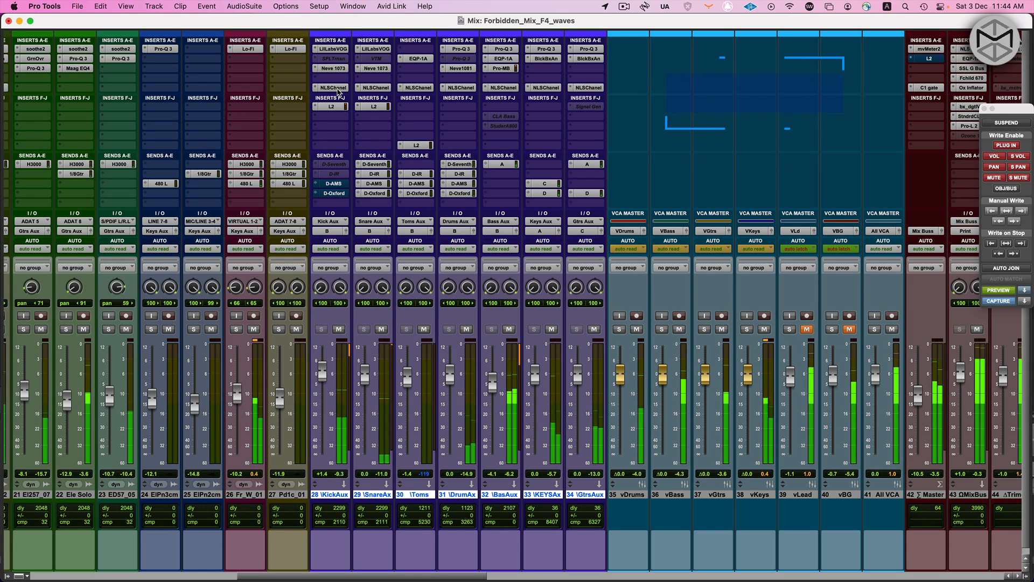
{"action": "left_click", "coordinate": [338, 91], "text": "alt+shift+super"}
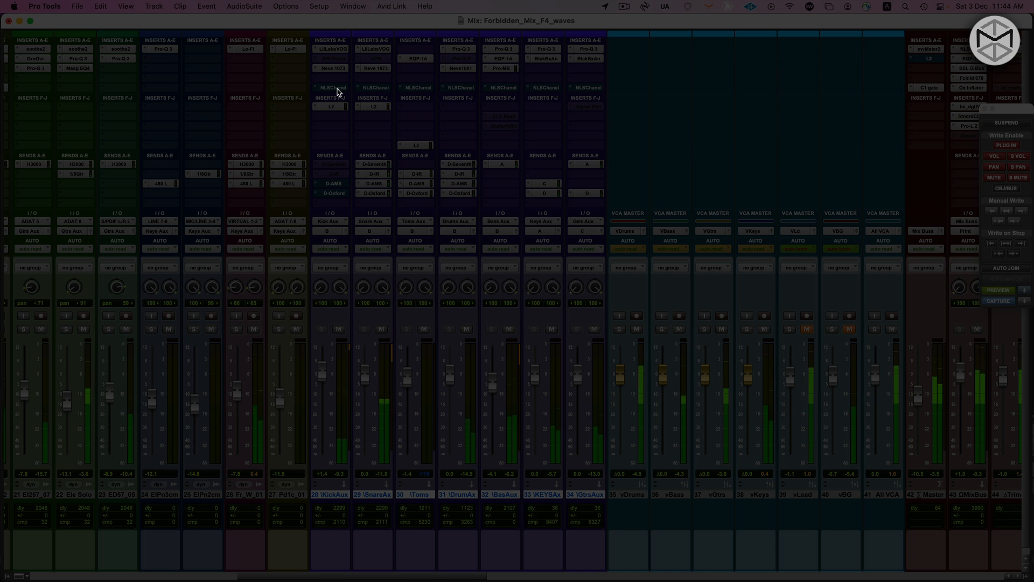
{"action": "left_click", "coordinate": [338, 90], "text": "alt+shift+super"}
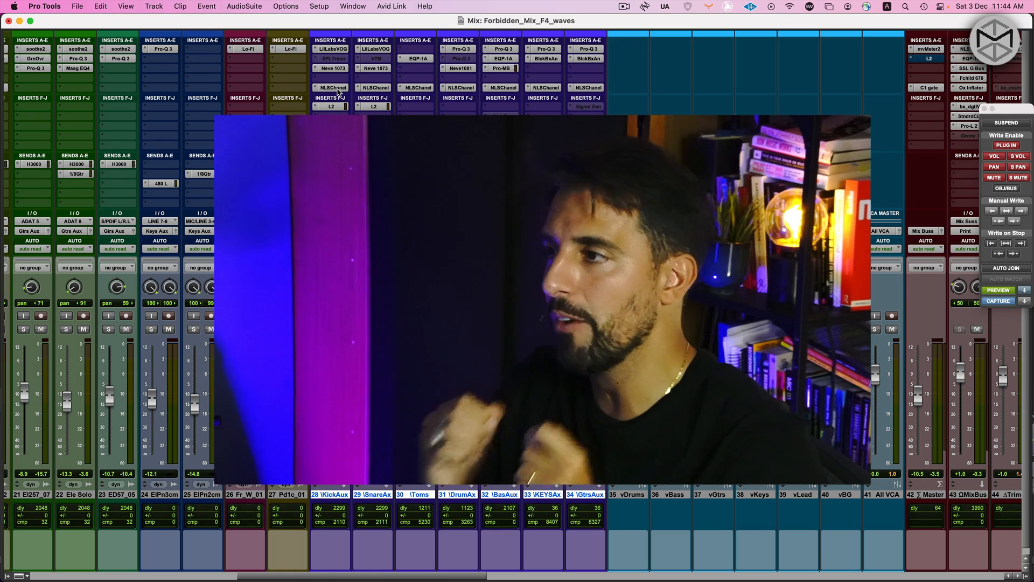
Set the vGtrs and vKeys VCA masters to latch automation and mute both
{"action": "left_click", "coordinate": [716, 495]}
{"action": "left_click", "coordinate": [755, 494], "text": "shift"}
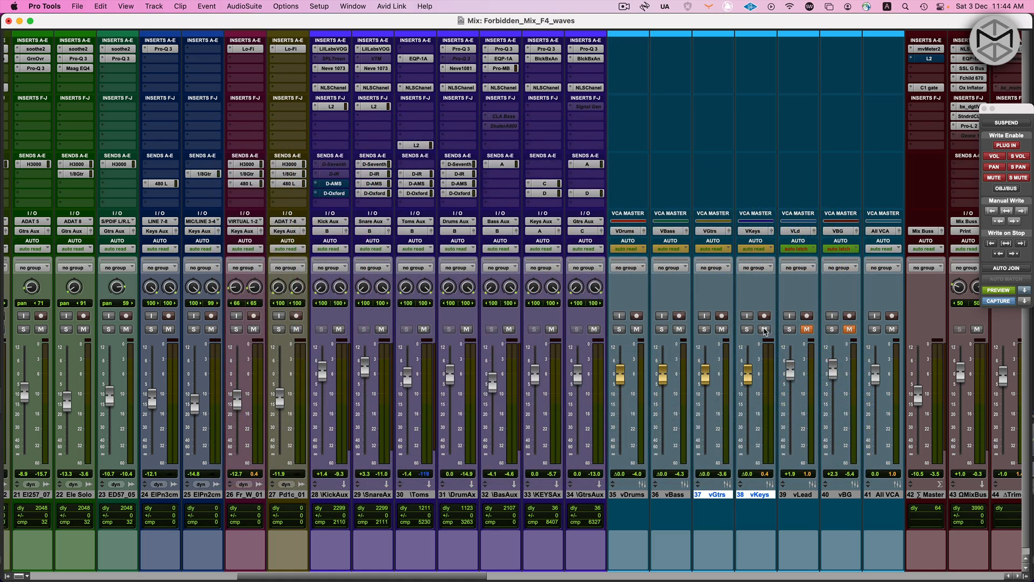
{"action": "left_click", "coordinate": [767, 249]}
{"action": "left_click", "coordinate": [772, 269]}
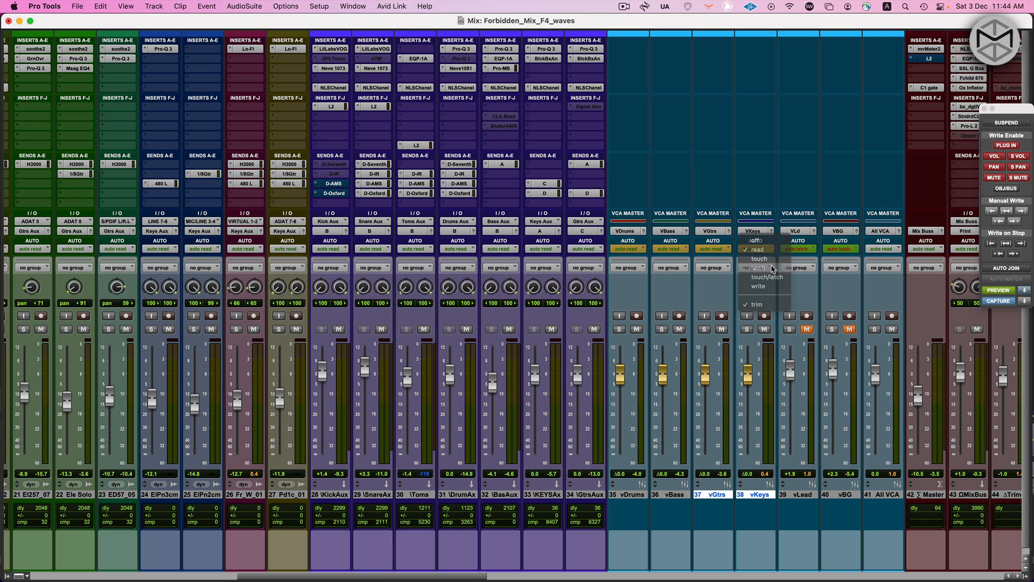
{"action": "left_click", "coordinate": [764, 329]}
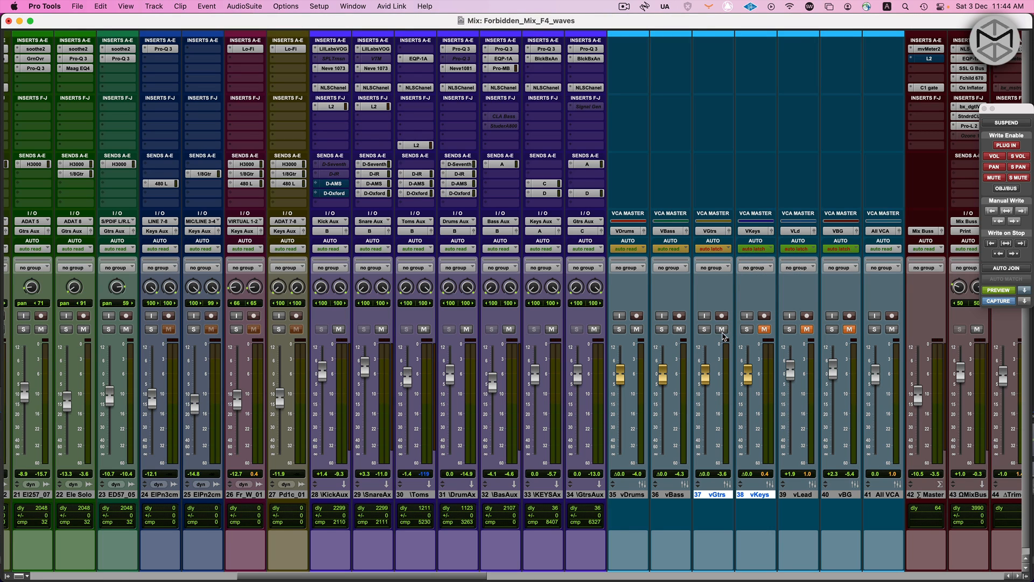
{"action": "left_click", "coordinate": [722, 329]}
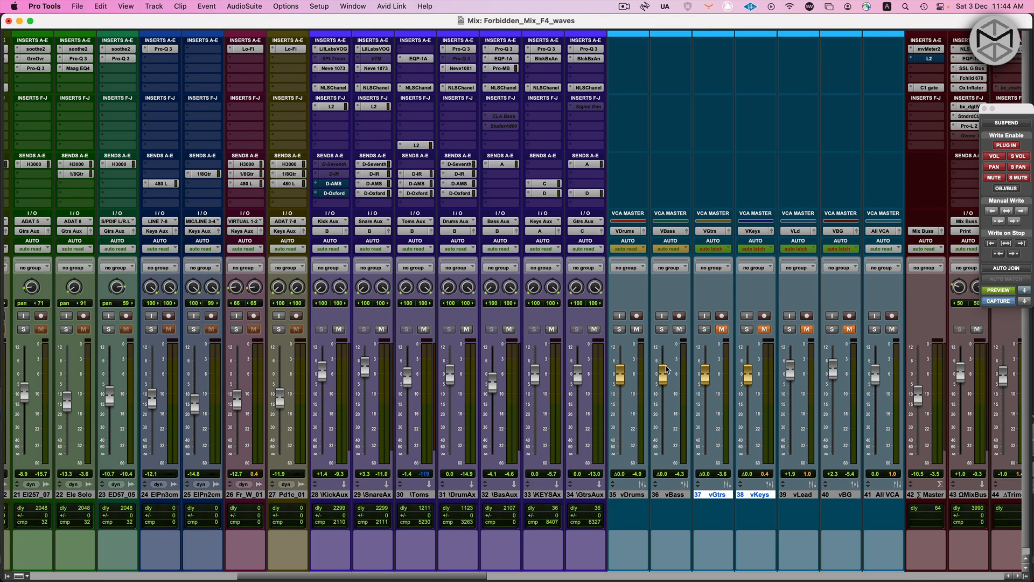
Play back the mix, switch the vBass and vDrums VCA masters to latch automation, and mute vBass
{"action": "key", "text": "space"}
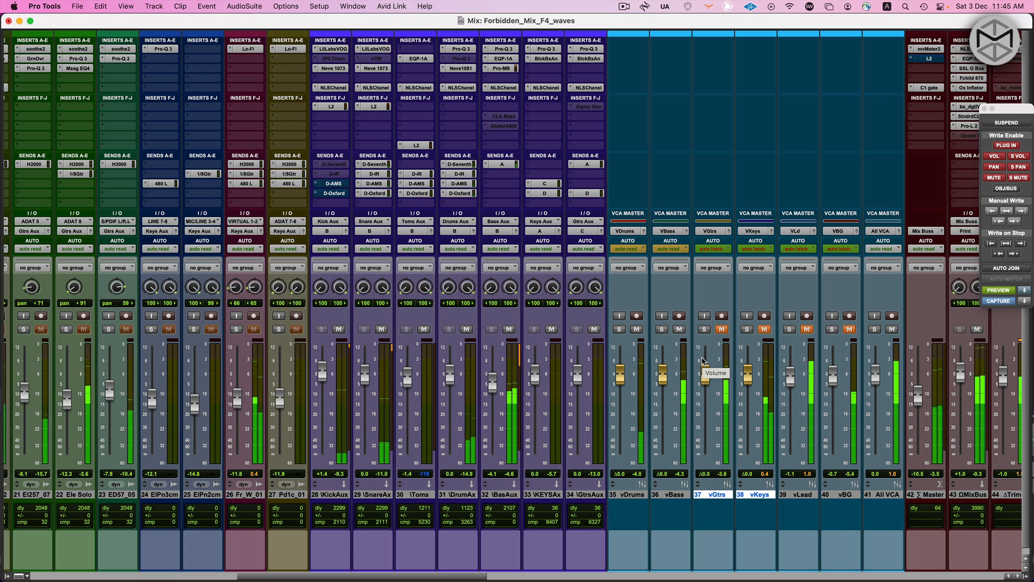
{"action": "left_click", "coordinate": [668, 249]}
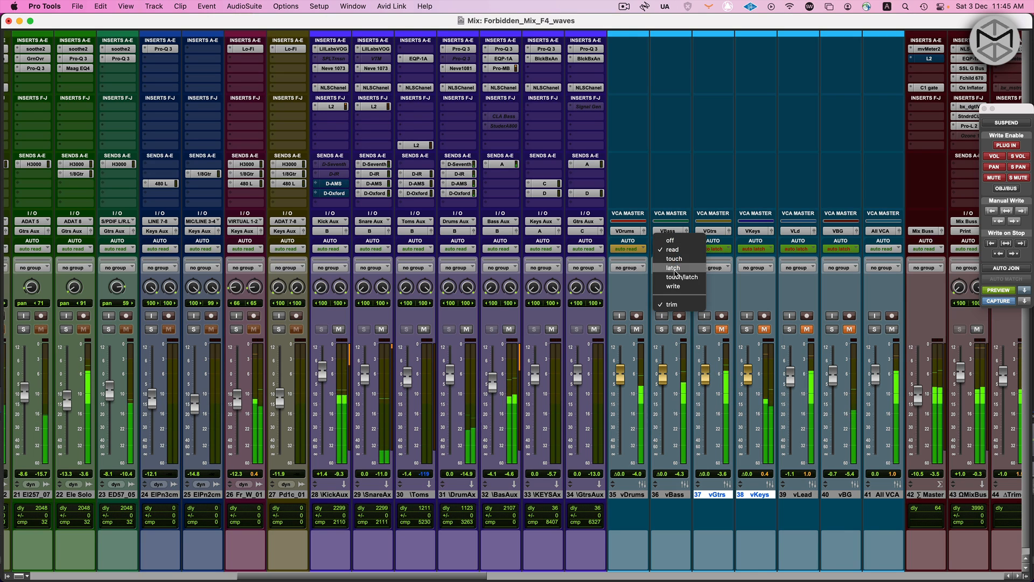
{"action": "left_click", "coordinate": [682, 268]}
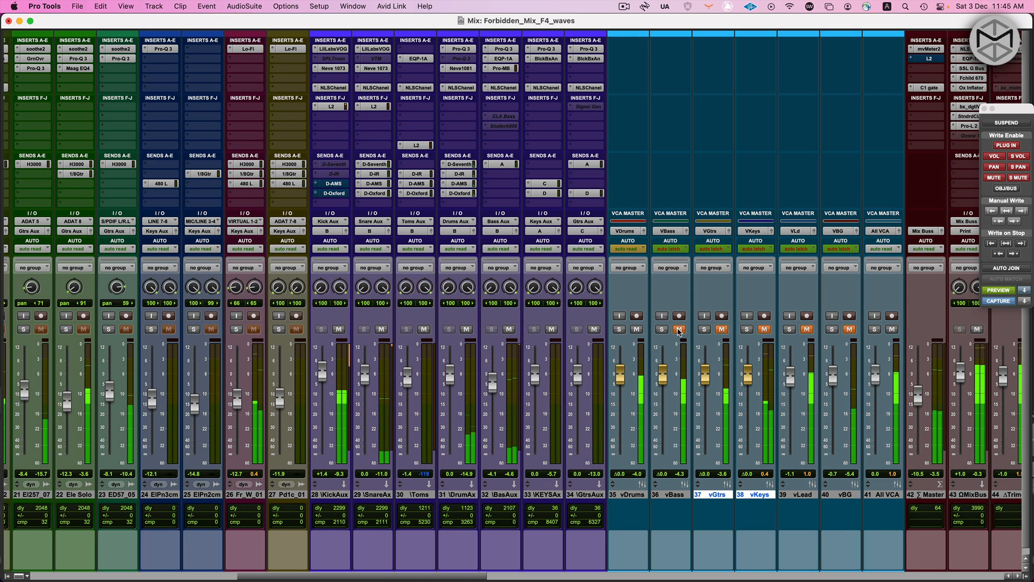
{"action": "left_click", "coordinate": [627, 248]}
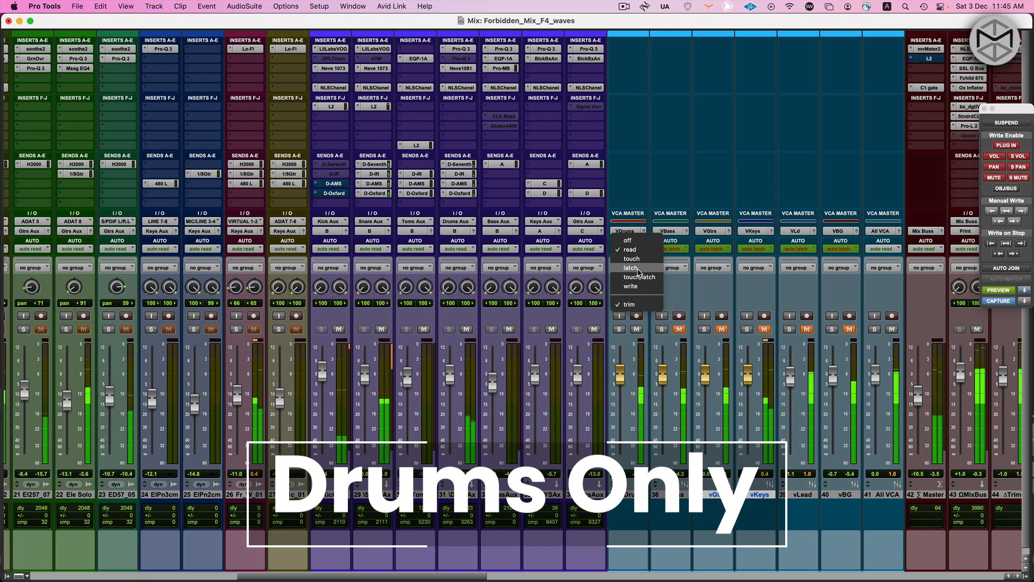
{"action": "left_click", "coordinate": [637, 268]}
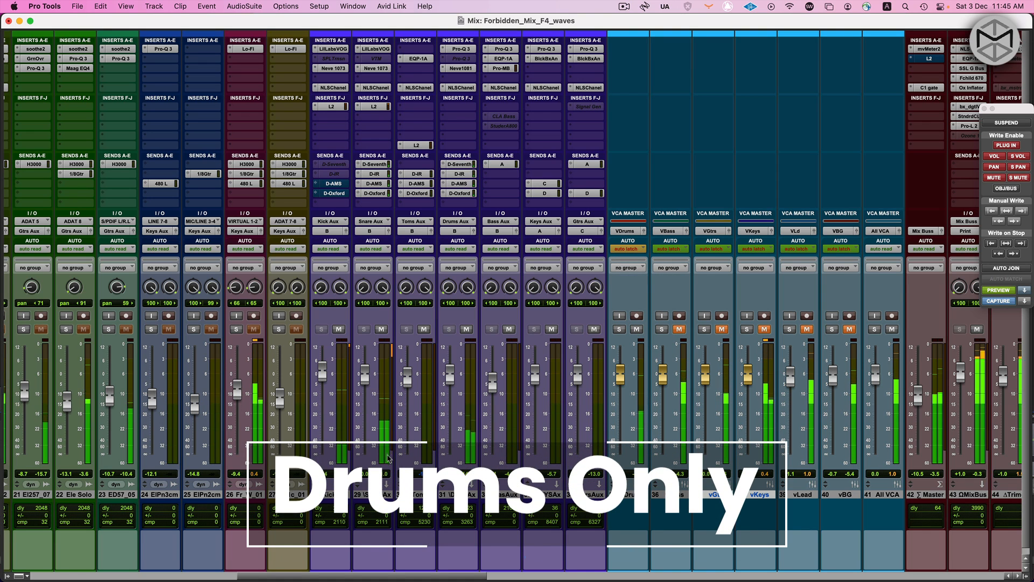
Select the drum aux tracks from KickAux to DrumAx and open the NLS Channel windows of the Kick, Snare and Toms auxes
{"action": "left_click", "coordinate": [461, 495]}
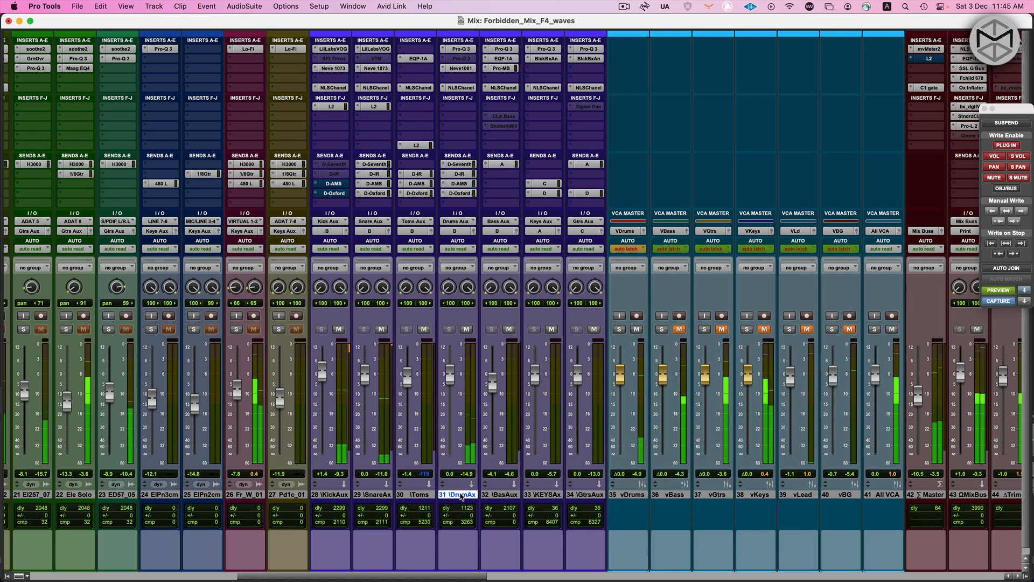
{"action": "left_click", "coordinate": [326, 496], "text": "shift"}
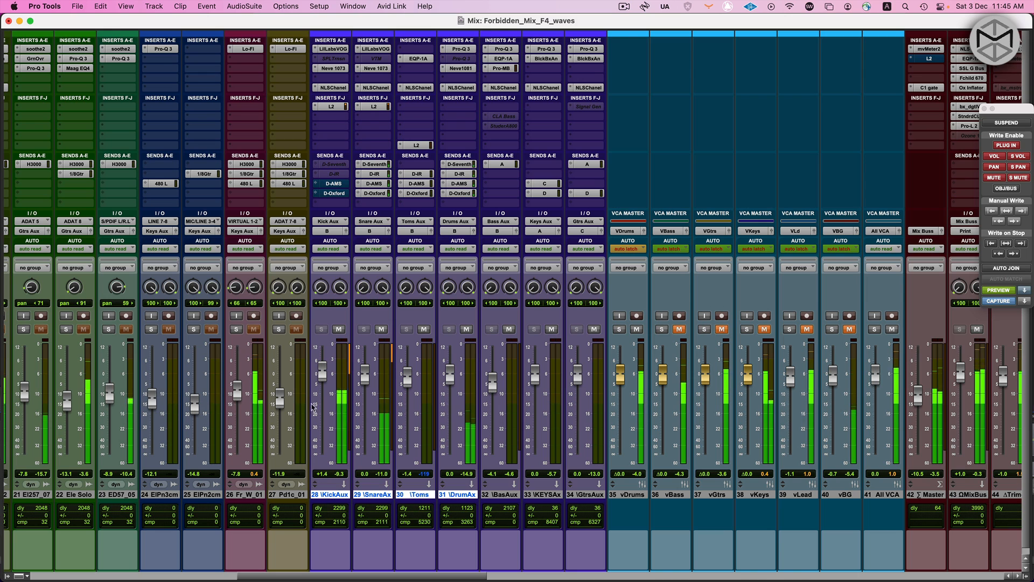
{"action": "left_click", "coordinate": [335, 88]}
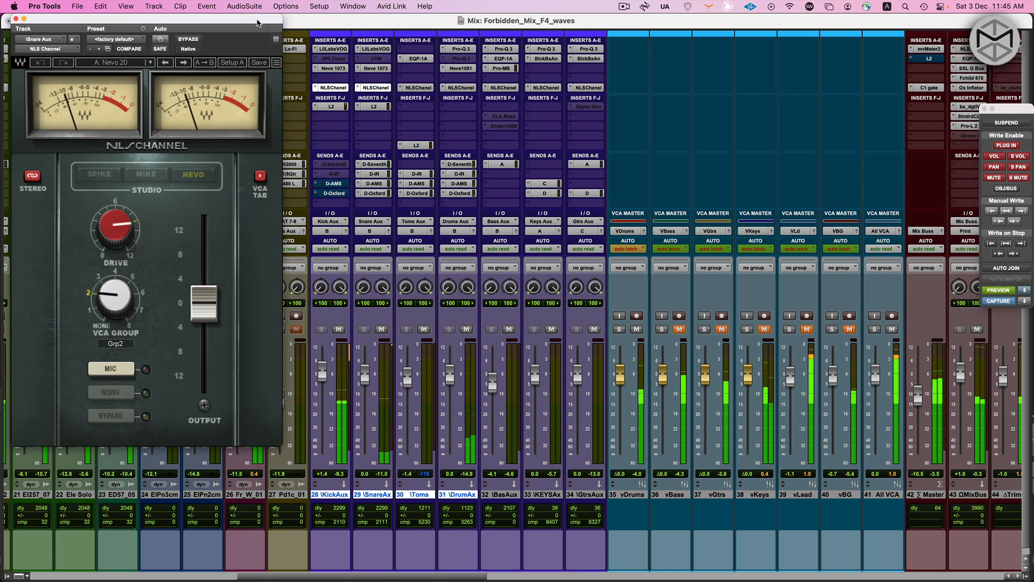
{"action": "left_click", "coordinate": [375, 88]}
{"action": "left_click_drag", "start_coordinate": [541, 28], "coordinate": [531, 123]}
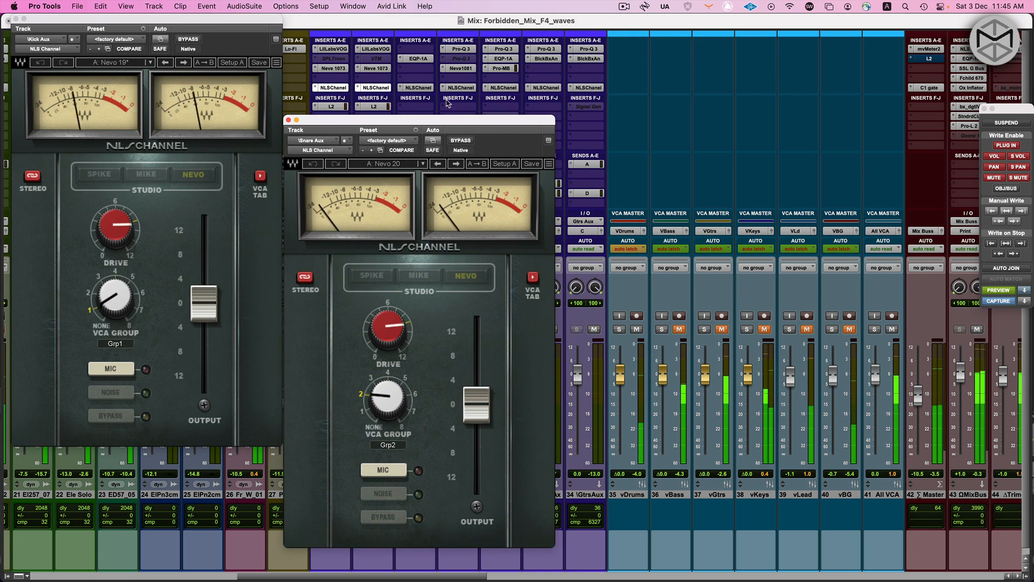
{"action": "left_click", "coordinate": [428, 88]}
{"action": "left_click_drag", "start_coordinate": [257, 21], "coordinate": [852, 84]}
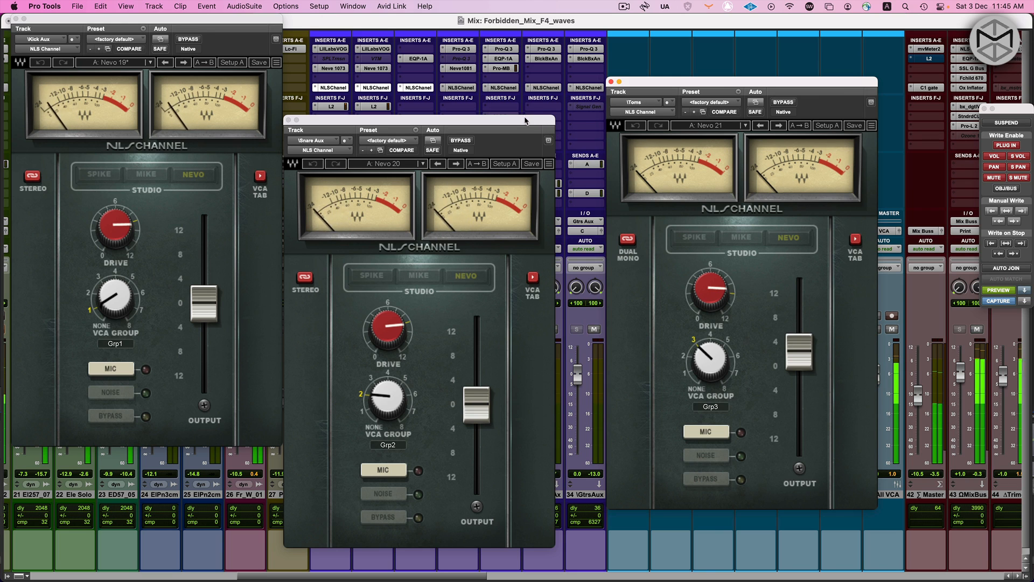
Line up the three NLS Channel windows and compare the drum auxes' NLS Channel inserts bypassed and active during playback
{"action": "left_click_drag", "start_coordinate": [526, 123], "coordinate": [566, 45]}
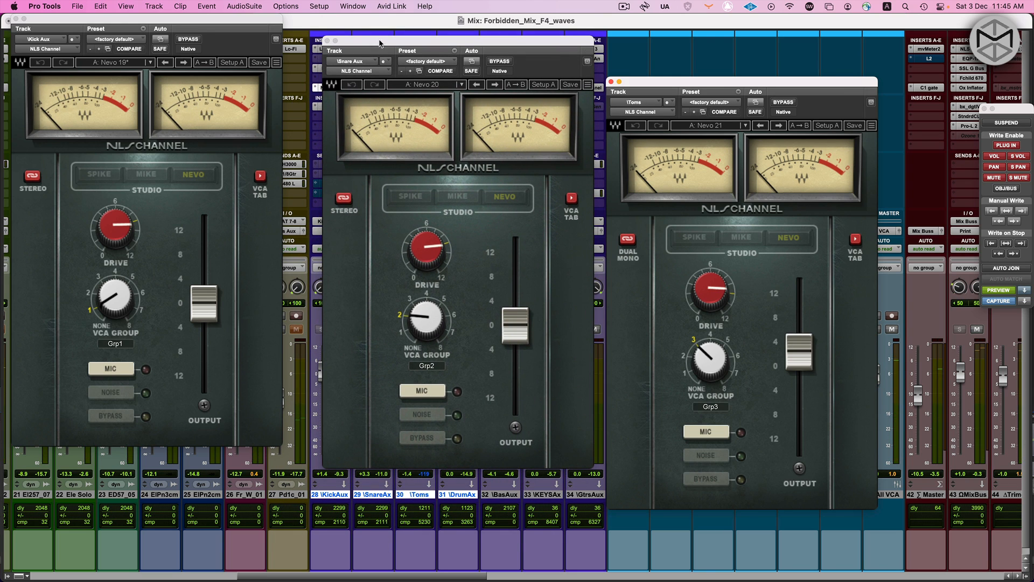
{"action": "left_click_drag", "start_coordinate": [379, 44], "coordinate": [422, 37]}
{"action": "left_click_drag", "start_coordinate": [719, 86], "coordinate": [785, 40]}
{"action": "left_click_drag", "start_coordinate": [628, 37], "coordinate": [673, 54]}
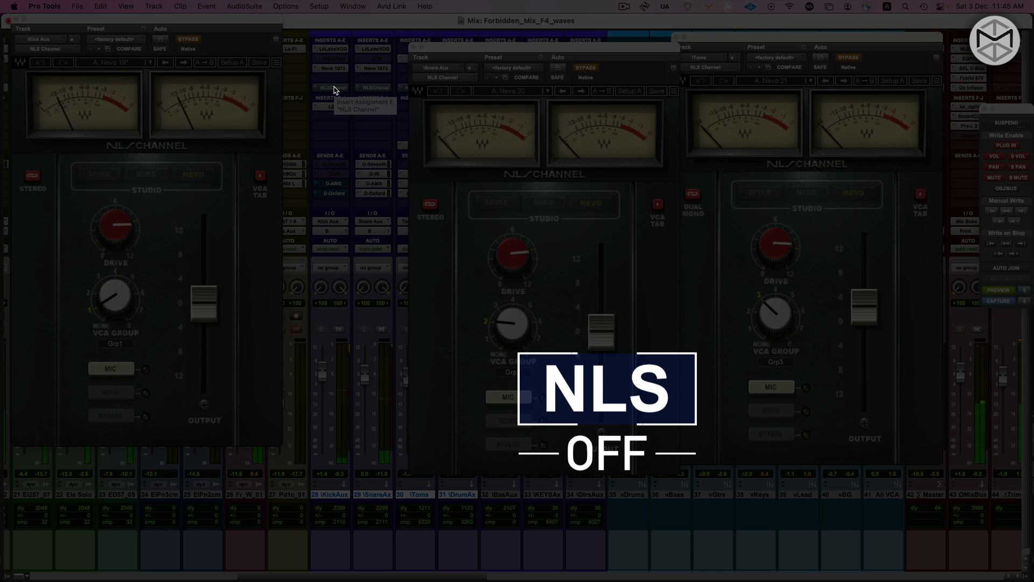
{"action": "left_click_drag", "start_coordinate": [487, 49], "coordinate": [482, 39]}
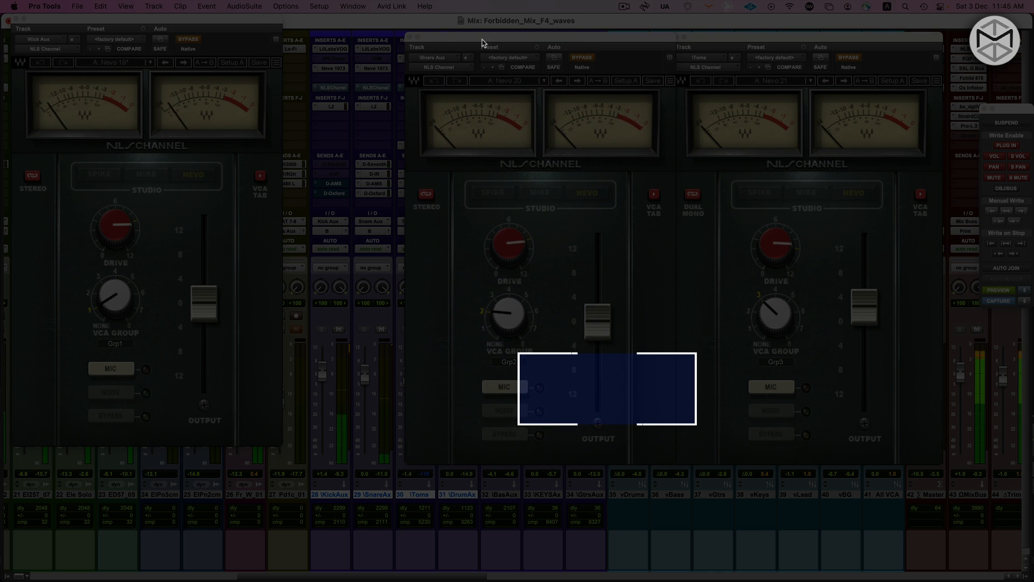
{"action": "left_click", "coordinate": [332, 87], "text": "ctrl+super"}
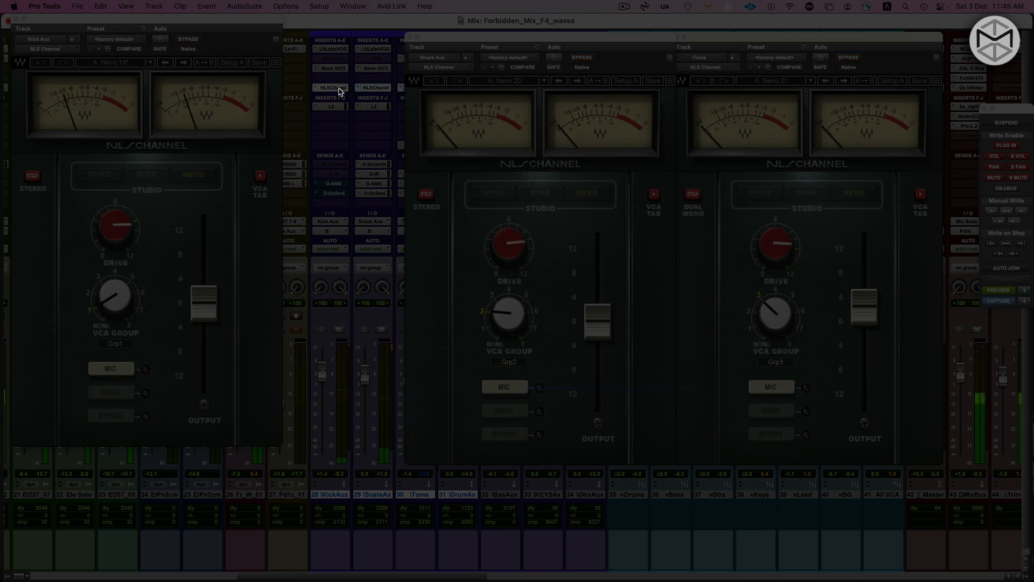
{"action": "left_click", "coordinate": [340, 92], "text": "ctrl+super"}
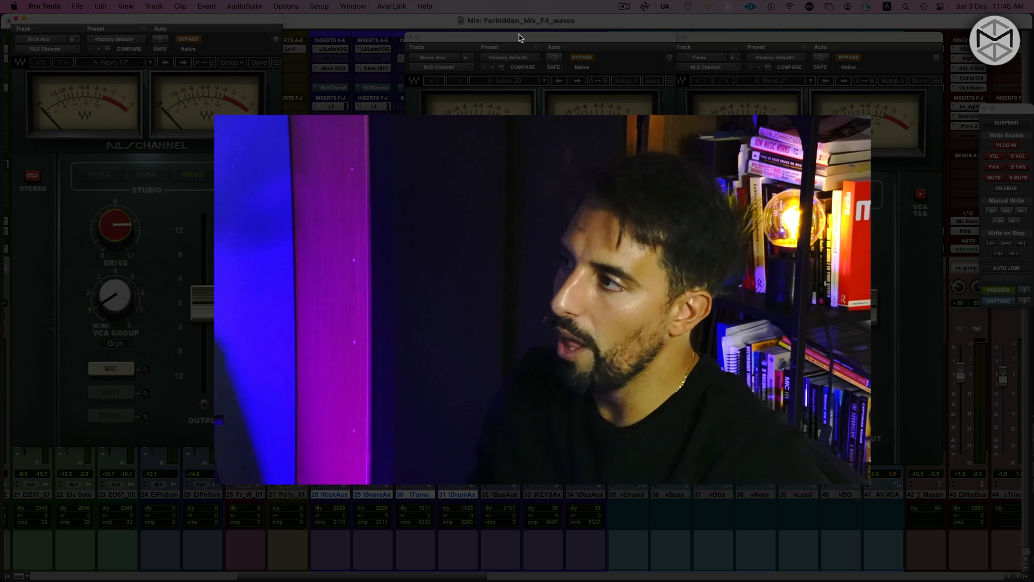
Close the NLS Channel windows and mute the Toms and DrumAx tracks
{"action": "left_click_drag", "start_coordinate": [520, 38], "coordinate": [485, 35]}
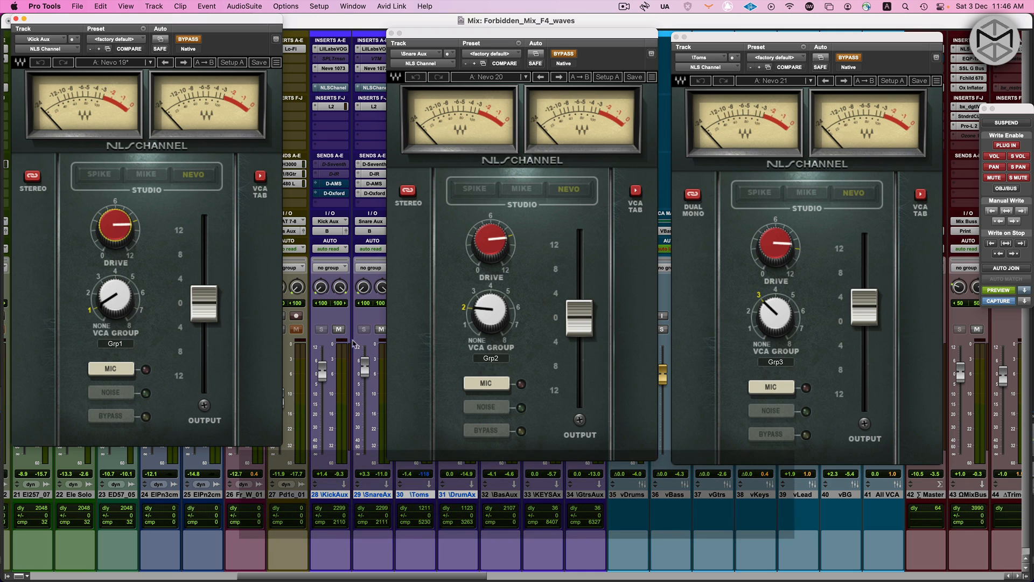
{"action": "left_click", "coordinate": [391, 34]}
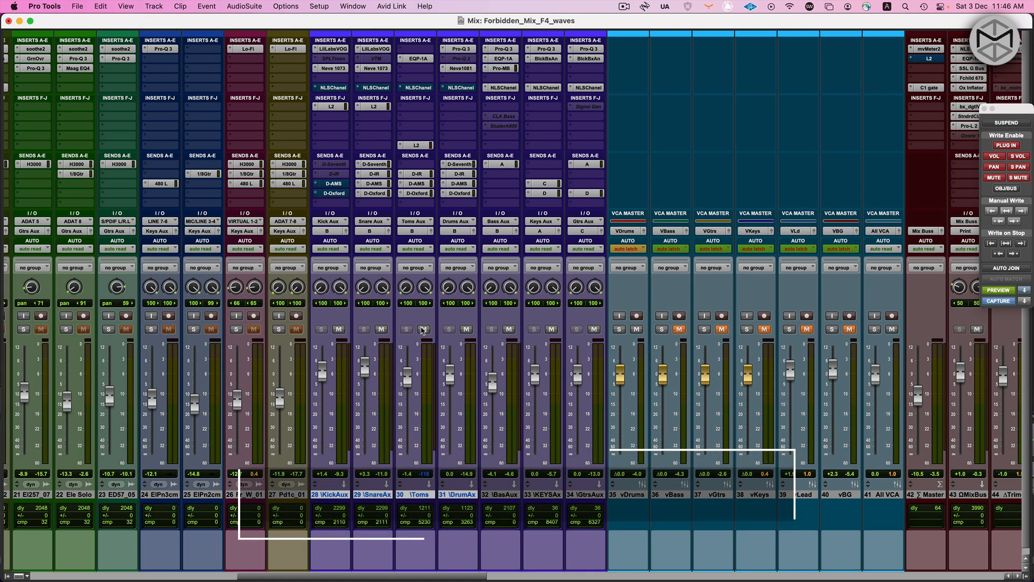
{"action": "left_click", "coordinate": [423, 329]}
Play back and compare the NLS Channel insert bypassed and active on KickAux, and on SnareAx with KickAux muted
{"action": "key", "text": "space"}
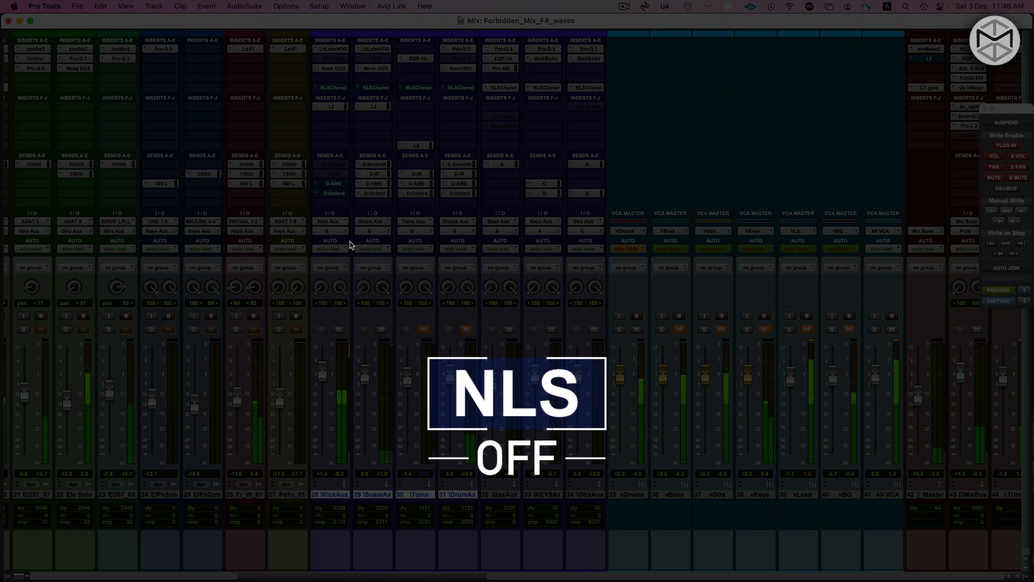
{"action": "left_click", "coordinate": [334, 91], "text": "alt+shift+super"}
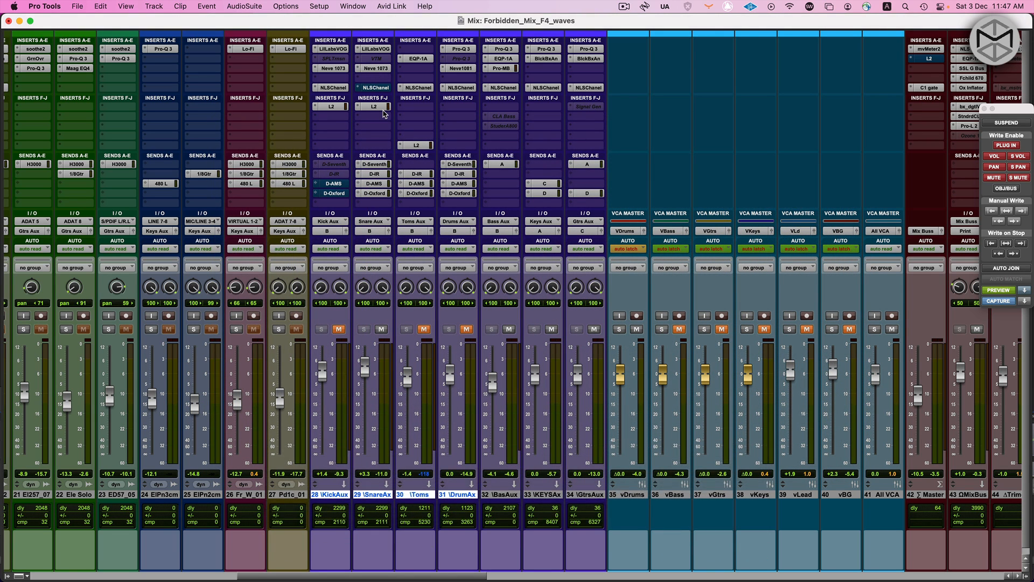
{"action": "key", "text": "space"}
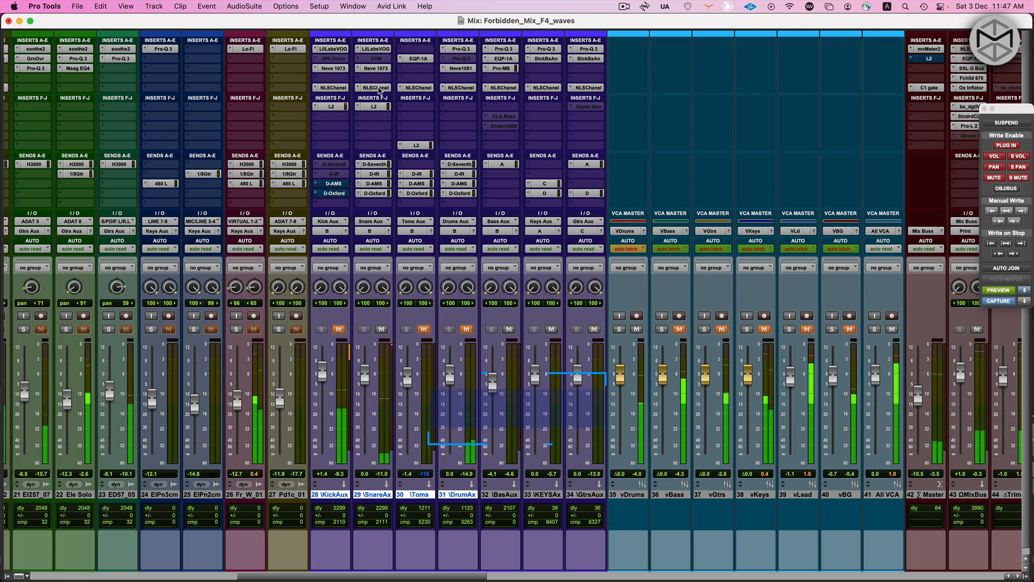
{"action": "left_click", "coordinate": [377, 88]}
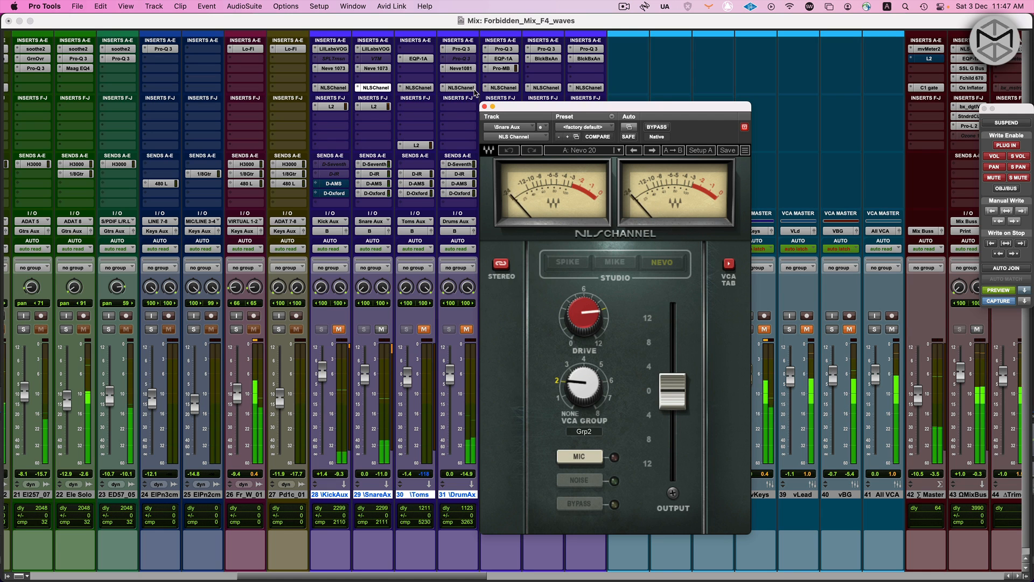
{"action": "left_click", "coordinate": [377, 88], "text": "super"}
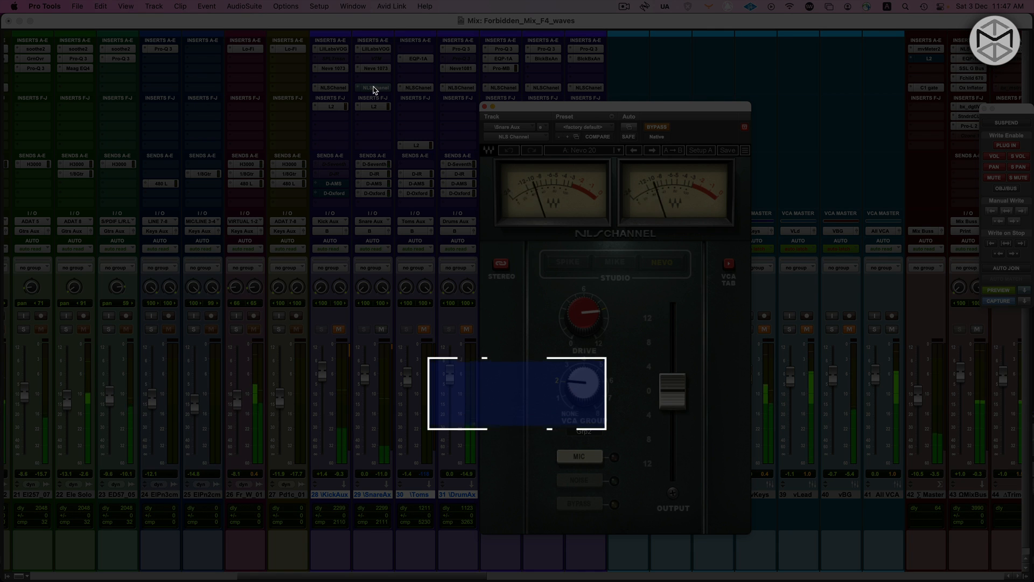
{"action": "left_click", "coordinate": [374, 88], "text": "super"}
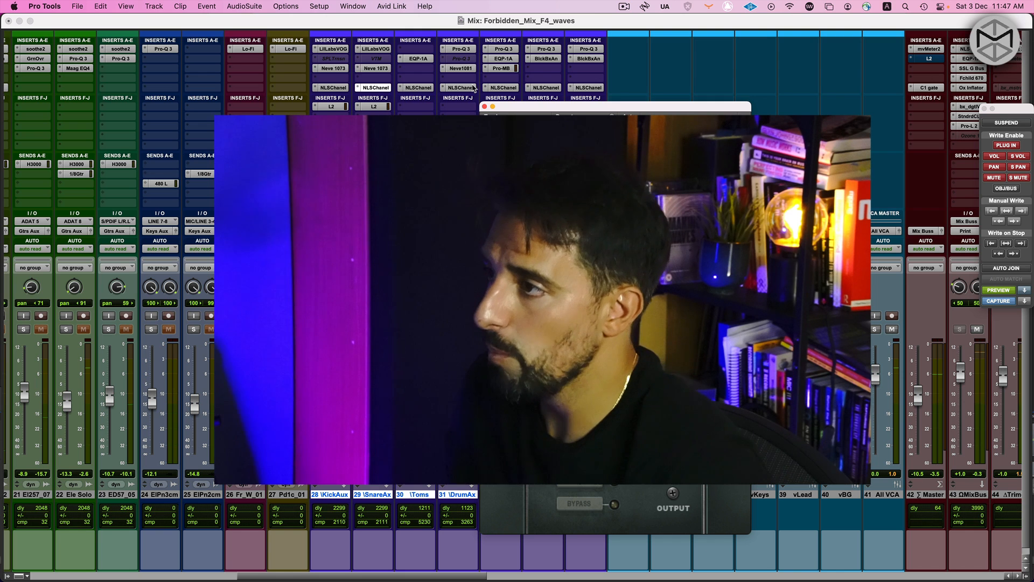
View the NLS Channel windows of the Kick and Toms auxes one after another in the same plug-in window
{"action": "left_click_drag", "start_coordinate": [524, 109], "coordinate": [644, 97]}
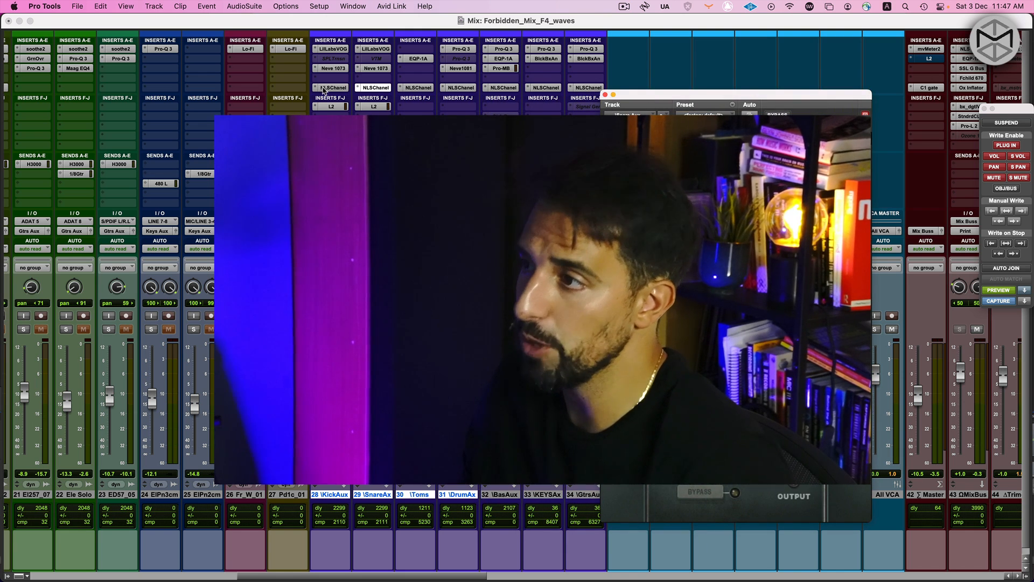
{"action": "left_click", "coordinate": [326, 88]}
{"action": "left_click", "coordinate": [376, 87]}
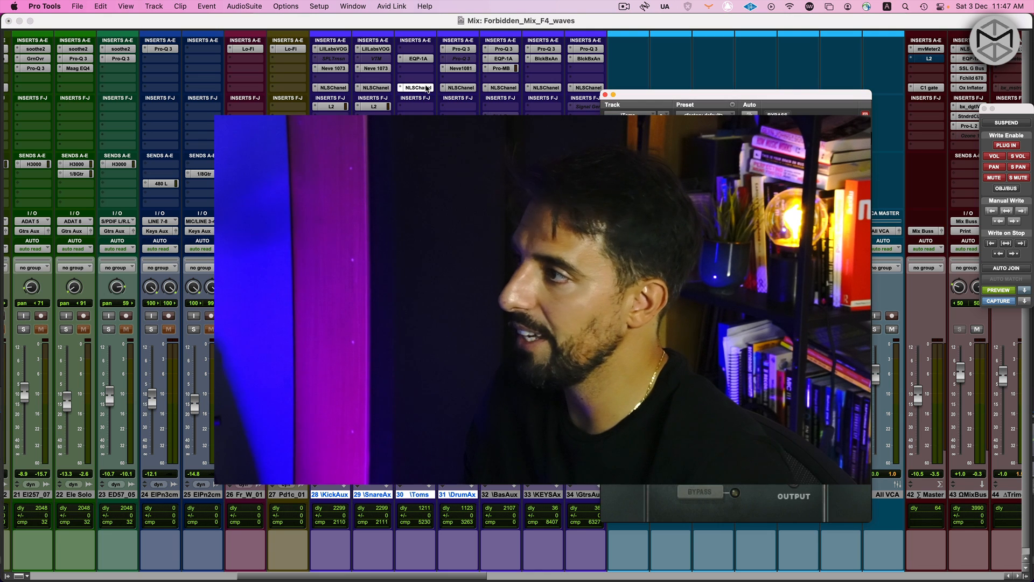
{"action": "left_click", "coordinate": [340, 86]}
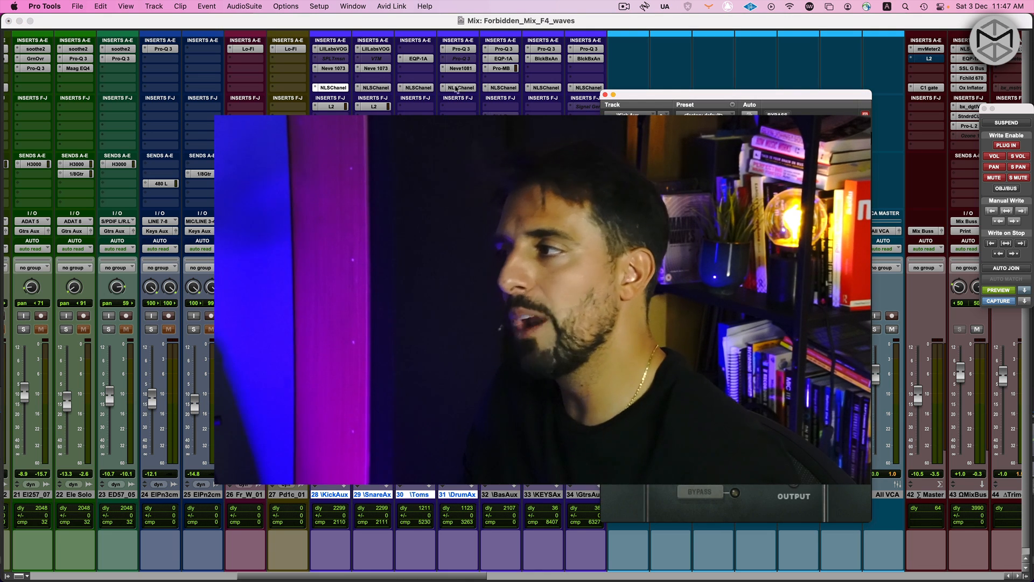
Place separate NLS Channel windows for the Kick, Snare and Toms auxes side by side to compare their Nevo channel numbers
{"action": "left_click_drag", "start_coordinate": [731, 96], "coordinate": [302, 101]}
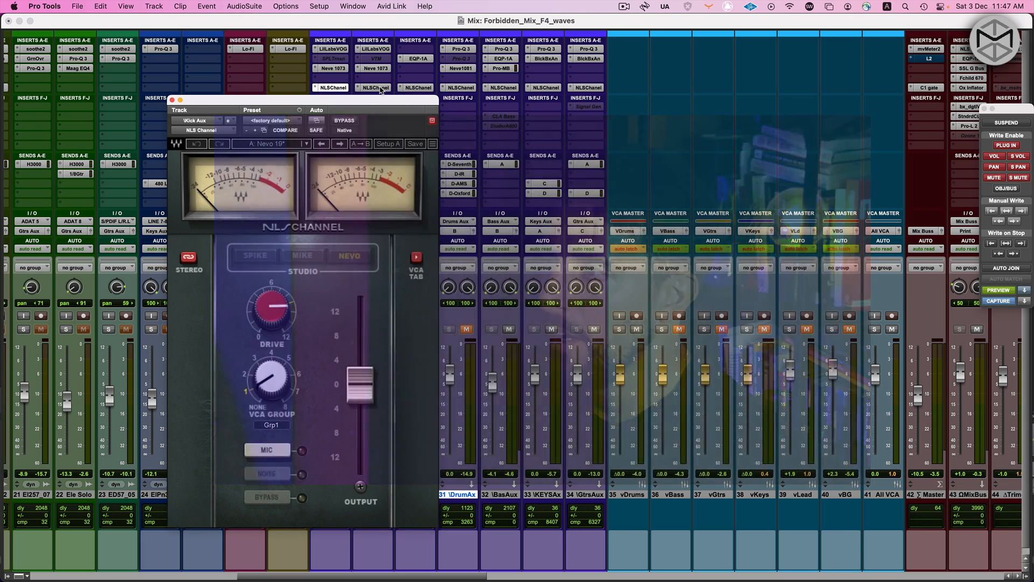
{"action": "left_click", "coordinate": [379, 89]}
{"action": "left_click_drag", "start_coordinate": [211, 28], "coordinate": [652, 109]}
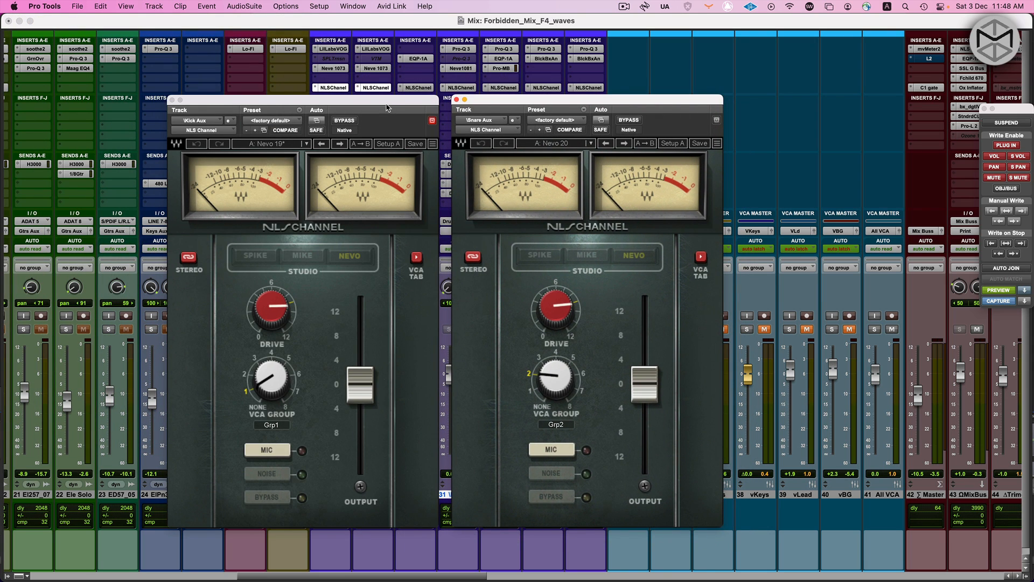
{"action": "left_click_drag", "start_coordinate": [387, 103], "coordinate": [238, 110]}
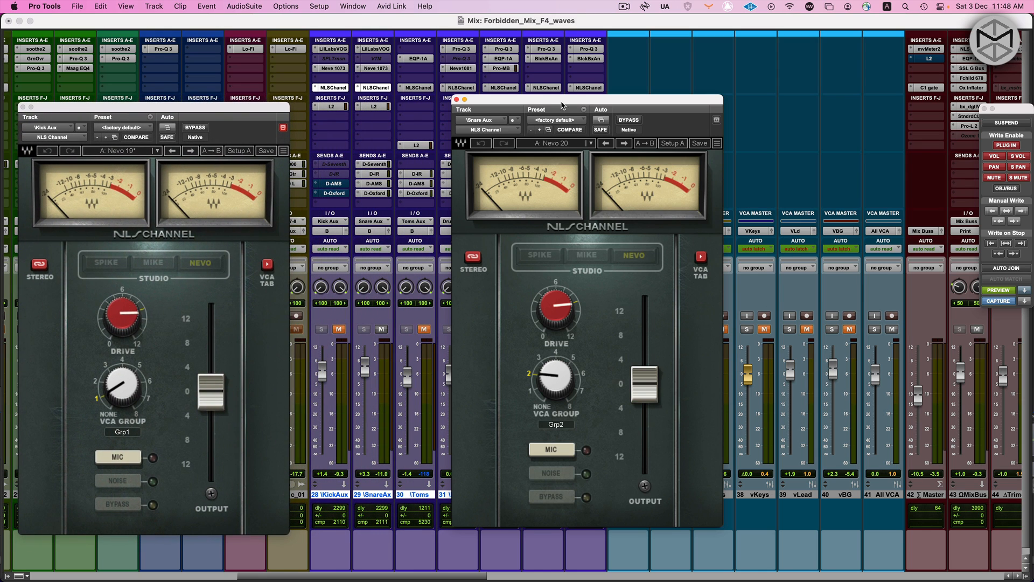
{"action": "left_click_drag", "start_coordinate": [562, 105], "coordinate": [411, 113]}
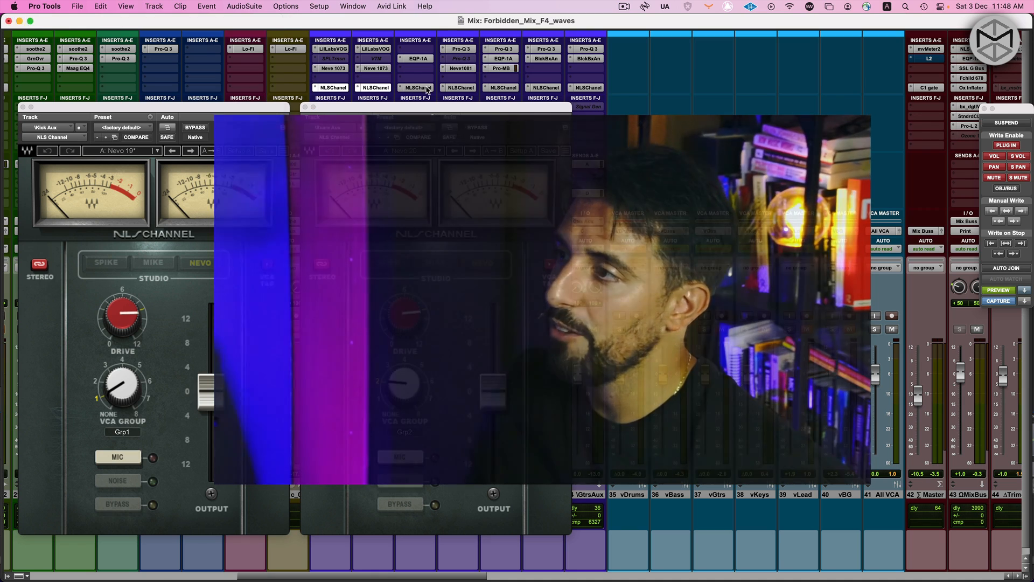
{"action": "left_click", "coordinate": [413, 88], "text": "shift"}
{"action": "left_click_drag", "start_coordinate": [270, 19], "coordinate": [854, 112]}
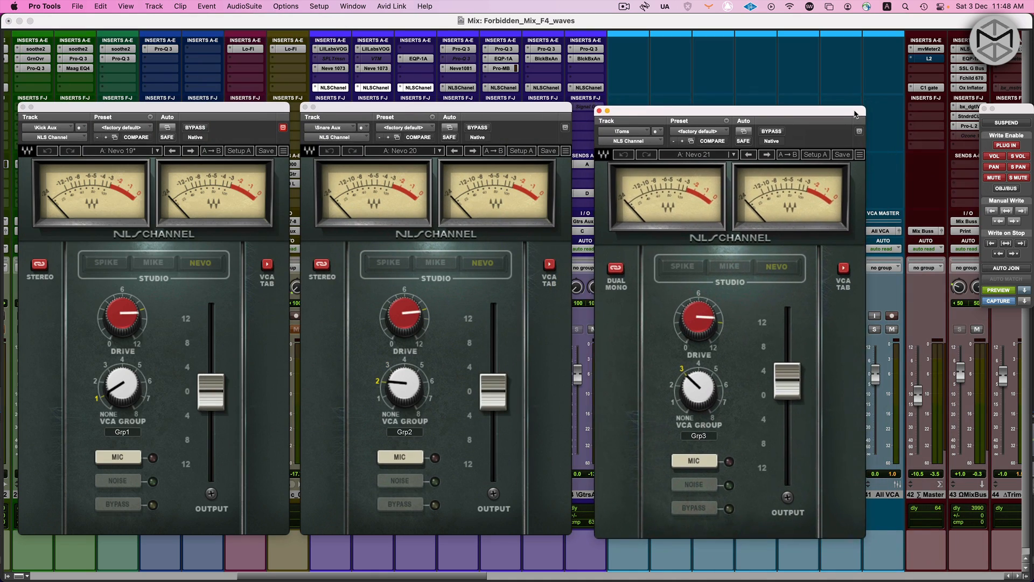
{"action": "left_click_drag", "start_coordinate": [565, 110], "coordinate": [567, 111]}
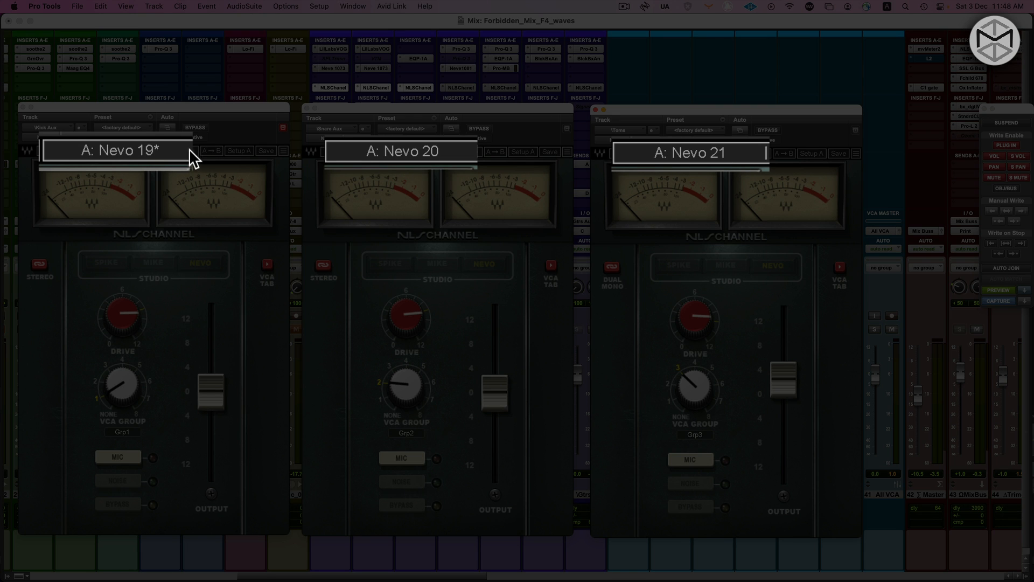
Examine the Spike, Mike and Nevo factory presets in the Kick aux's NLS Channel, view the Drum aux's instance, and close the plug-in windows
{"action": "left_click", "coordinate": [157, 151]}
{"action": "mouse_move", "coordinate": [232, 301]}
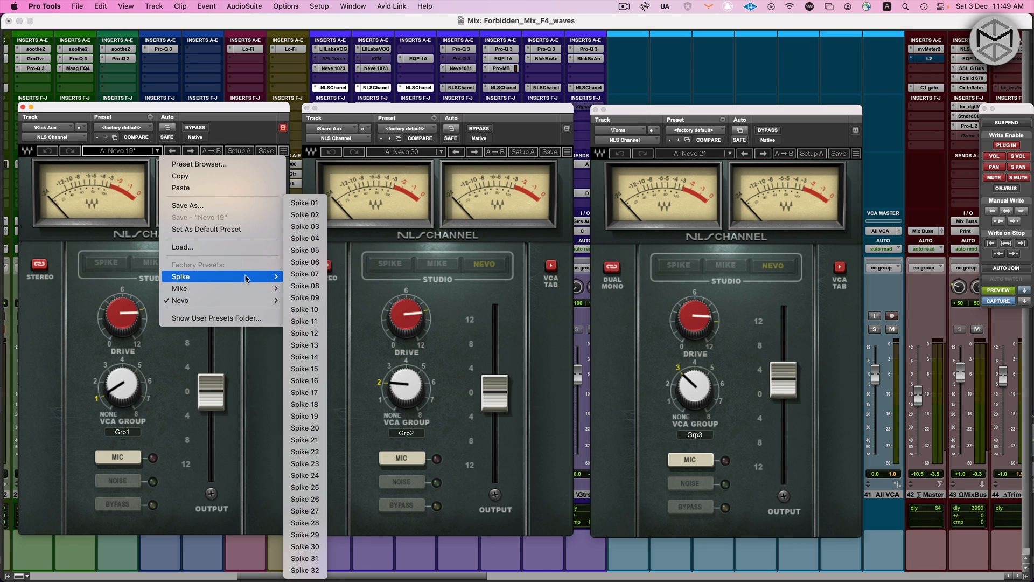
{"action": "mouse_move", "coordinate": [241, 288]}
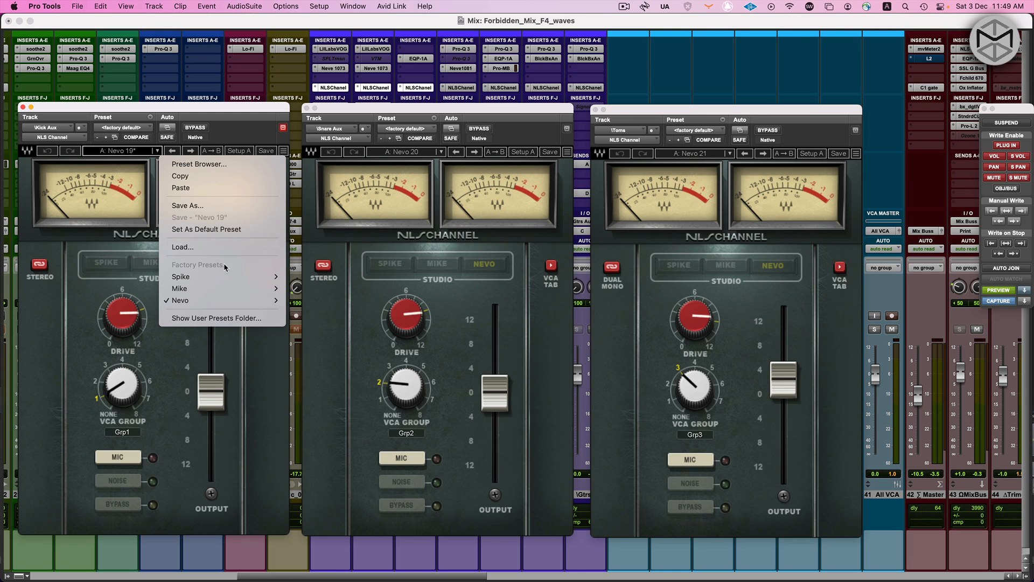
{"action": "left_click", "coordinate": [468, 90]}
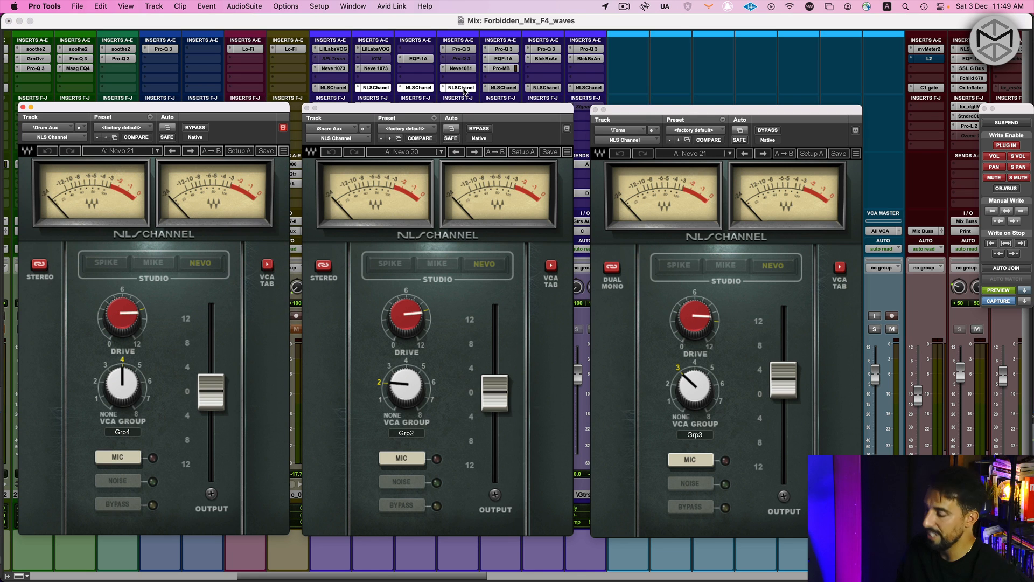
{"action": "key", "text": "alt+super+w"}
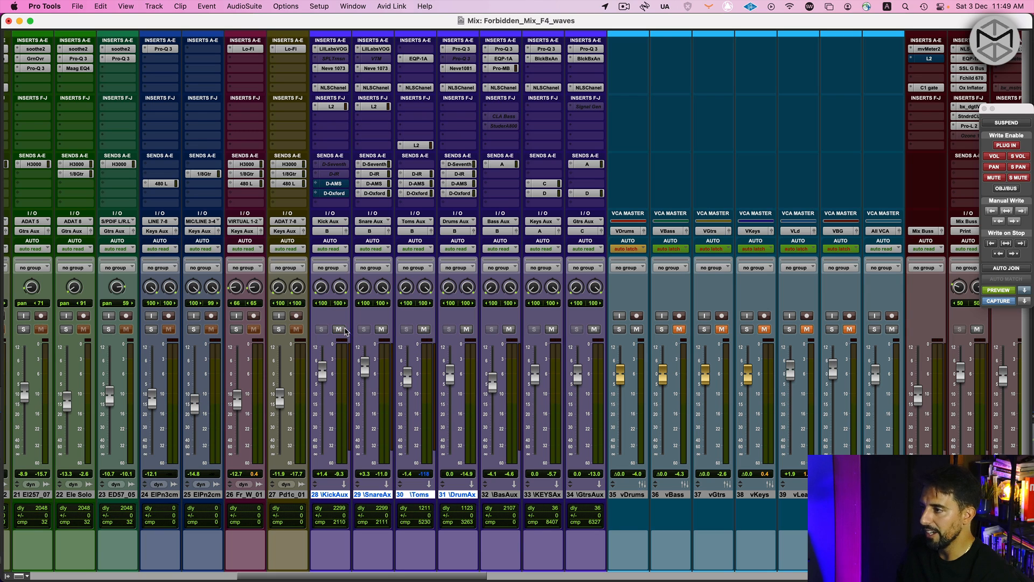
Open the NLS Buss insert on the QMixBus track and move its window clear of the aux strips
{"action": "left_click", "coordinate": [972, 49]}
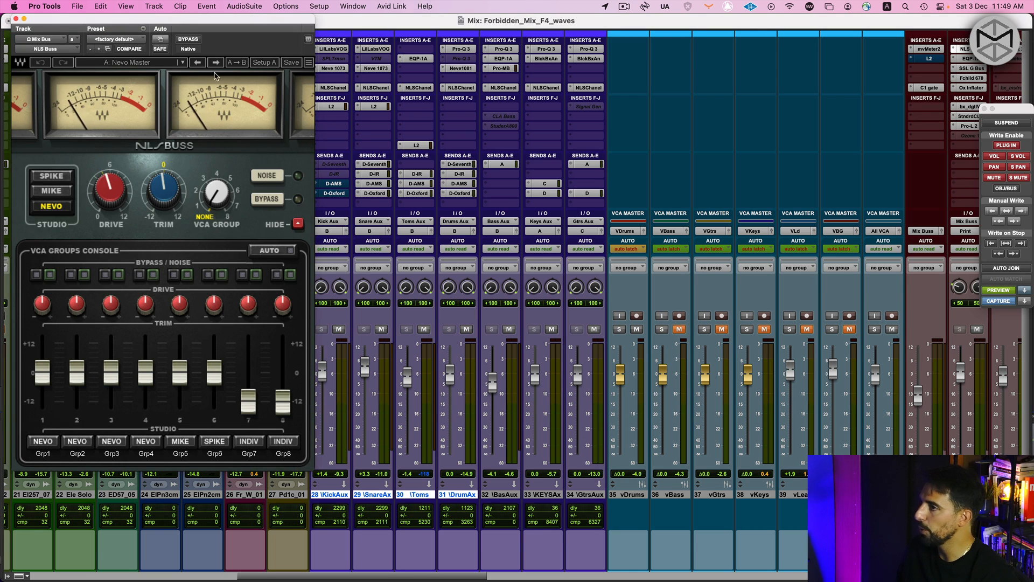
{"action": "left_click_drag", "start_coordinate": [187, 28], "coordinate": [921, 28]}
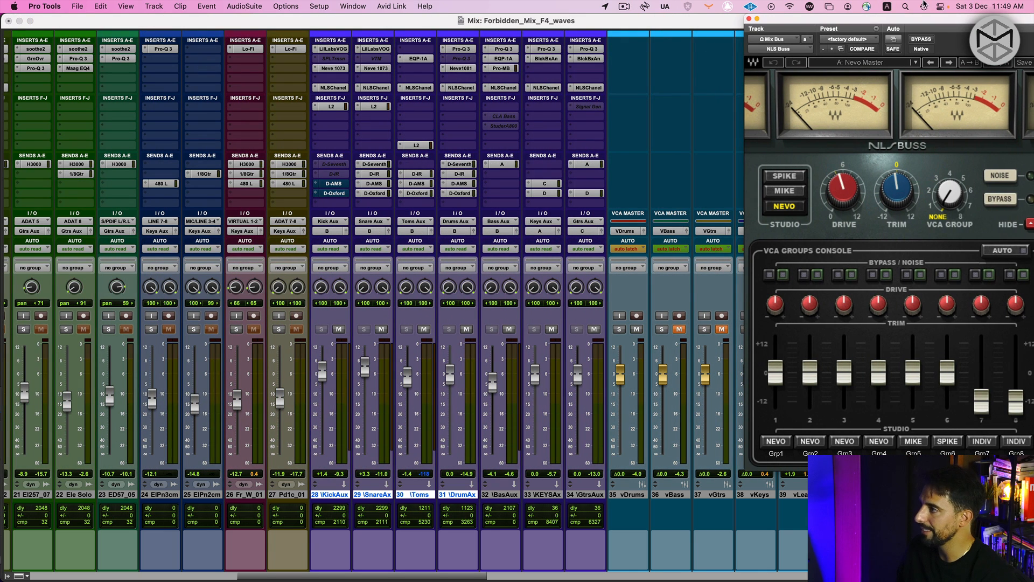
Mute the vDrums VCA, unmute the vBass and vKeys VCAs, and start playback of the bass and keys
{"action": "scroll", "coordinate": [525, 477], "scroll_direction": "right", "scroll_amount": 3}
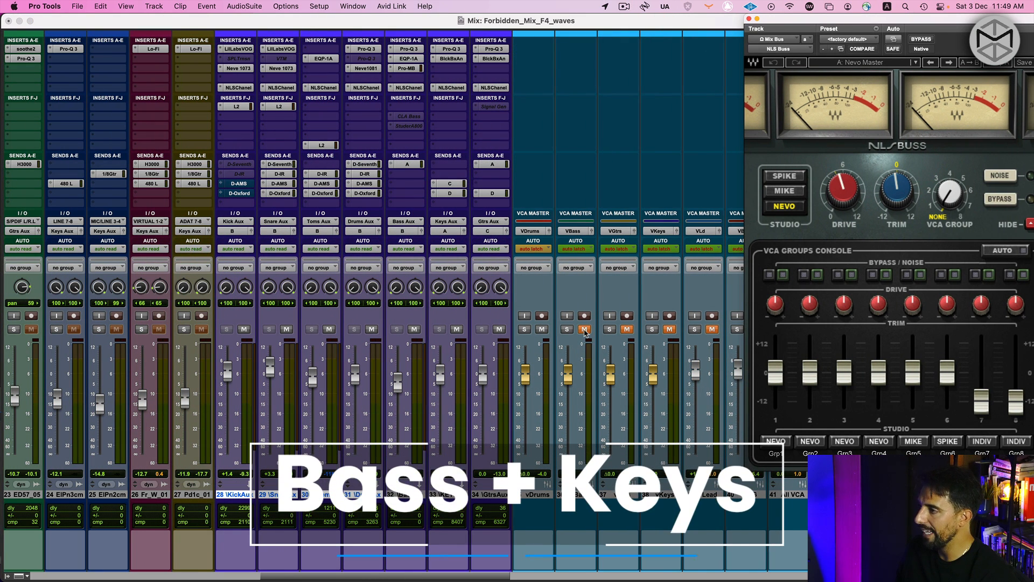
{"action": "left_click", "coordinate": [584, 329]}
{"action": "left_click", "coordinate": [542, 329]}
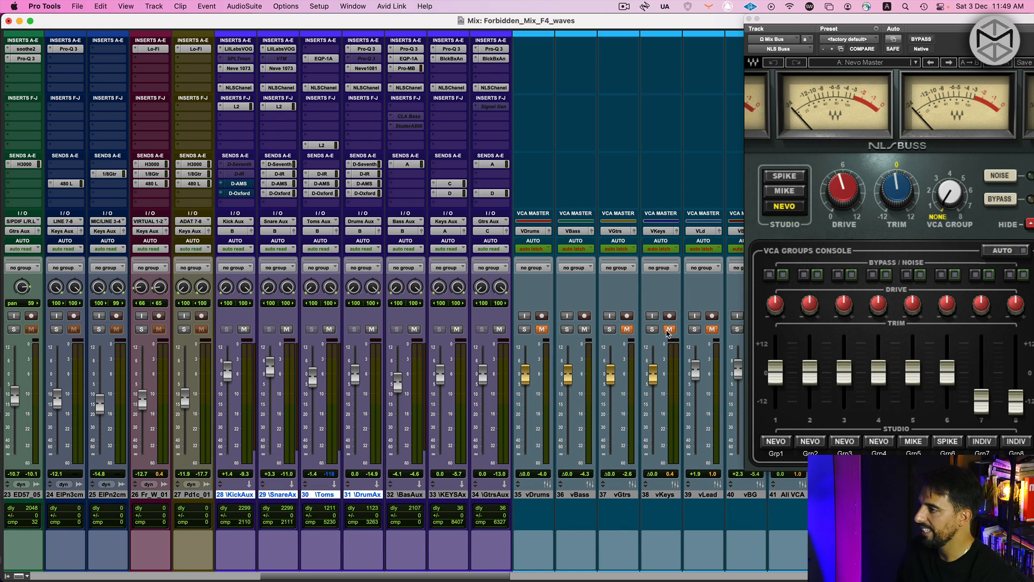
{"action": "key", "text": "space"}
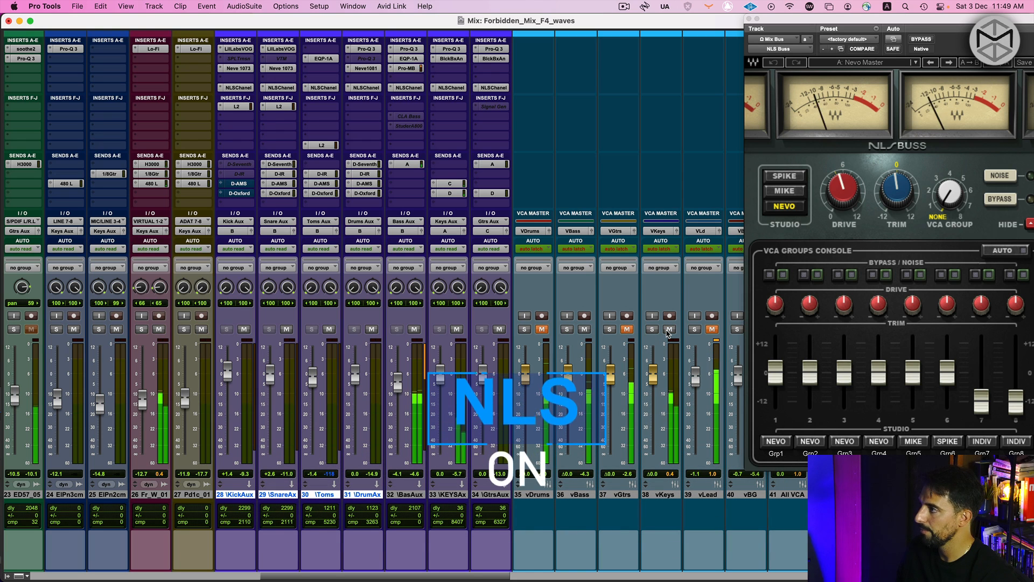
Select the Bass and Keys aux tracks and compare their NLS Channel inserts bypassed and active during playback
{"action": "scroll", "coordinate": [362, 519], "scroll_direction": "right", "scroll_amount": 2}
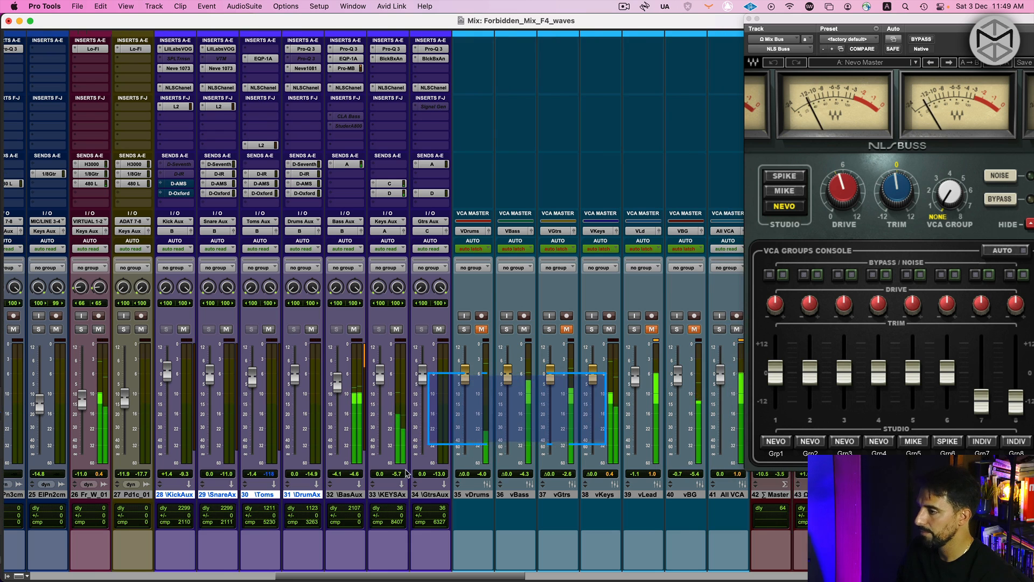
{"action": "left_click", "coordinate": [349, 494]}
{"action": "left_click", "coordinate": [387, 494], "text": "shift"}
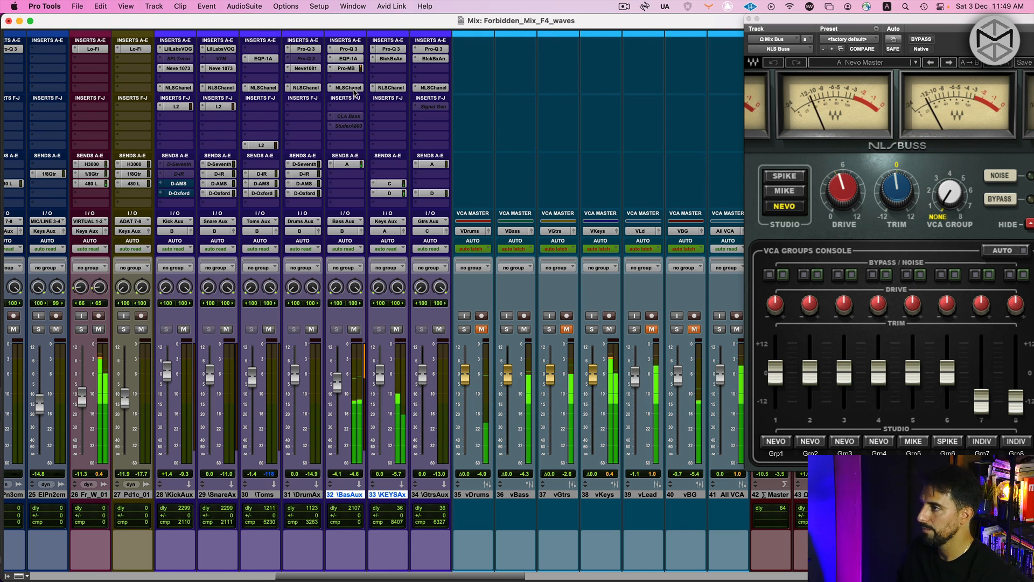
{"action": "left_click", "coordinate": [350, 89], "text": "alt+shift+super"}
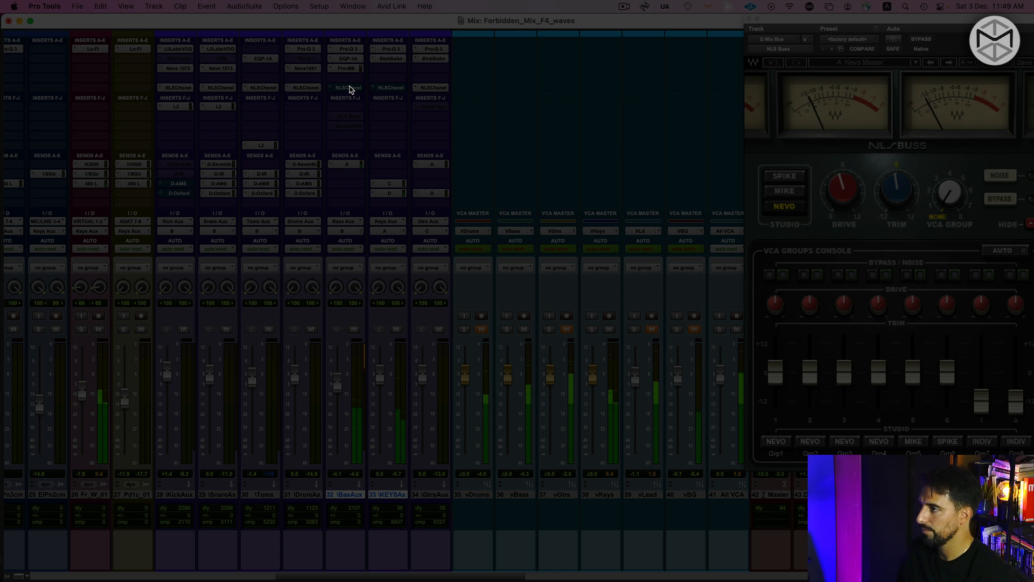
{"action": "left_click", "coordinate": [349, 88], "text": "super"}
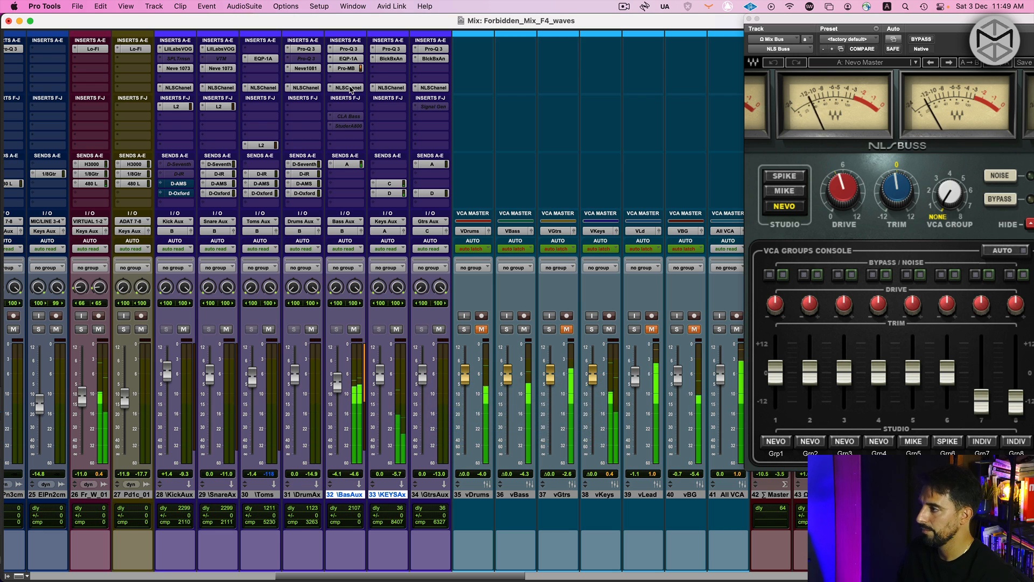
Open the NLS Channel windows of the Bass and Keys auxes and place them apart so both can be seen
{"action": "left_click", "coordinate": [350, 88]}
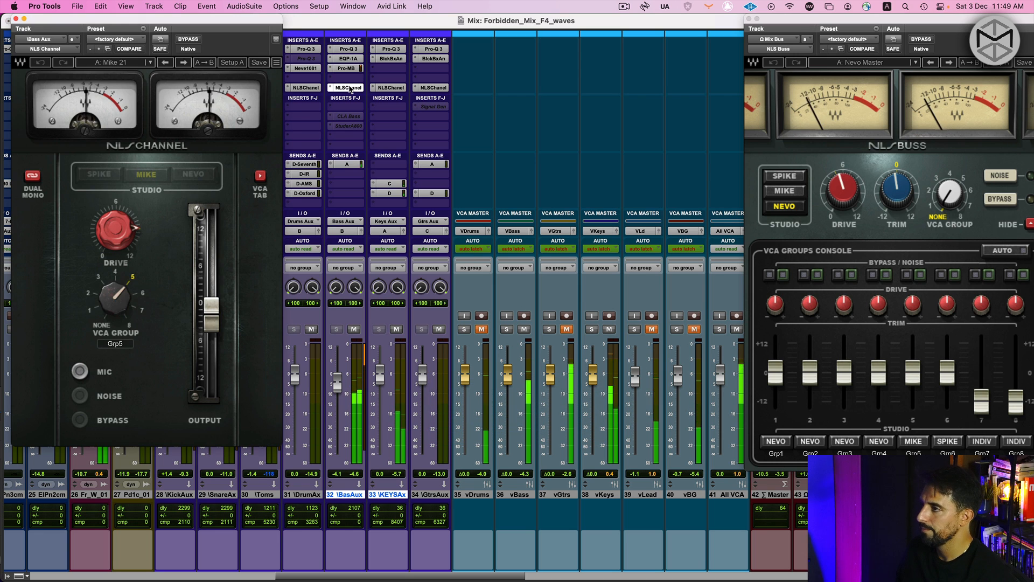
{"action": "left_click", "coordinate": [388, 88]}
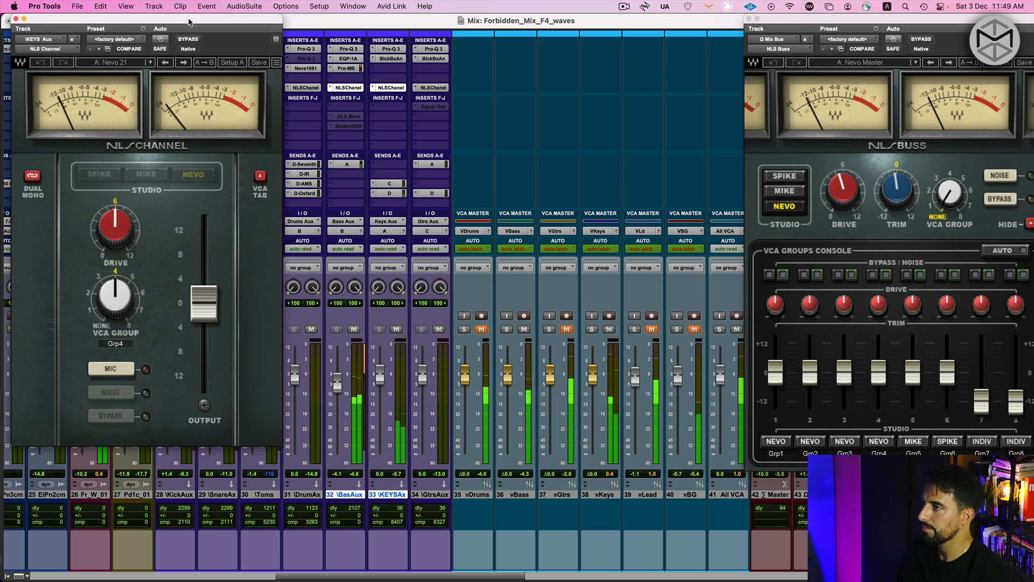
{"action": "left_click_drag", "start_coordinate": [188, 21], "coordinate": [593, 23]}
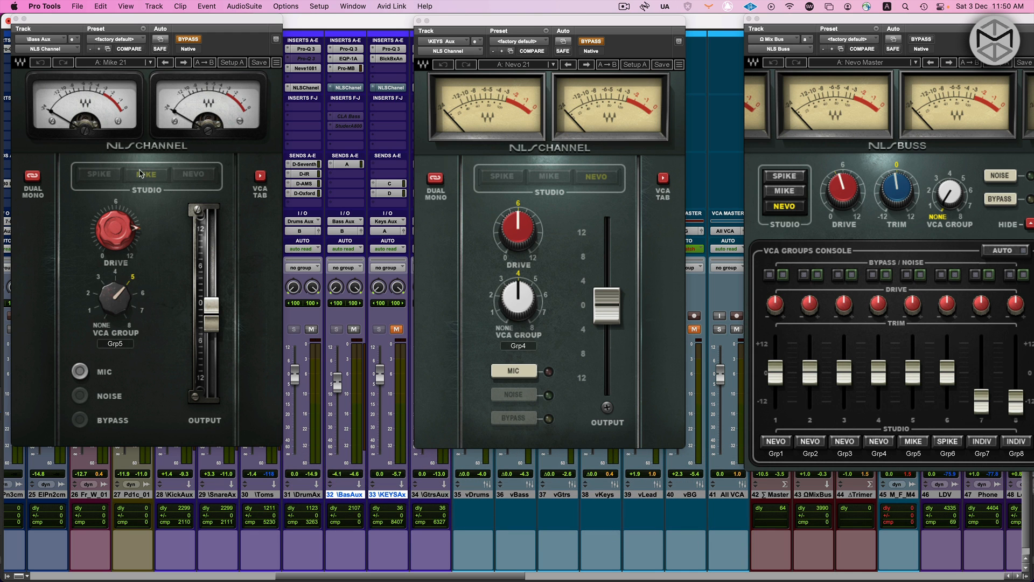
Play the bass and compare its NLS Channel active and bypassed, pushing the drive to 11.9
{"action": "key", "text": "space"}
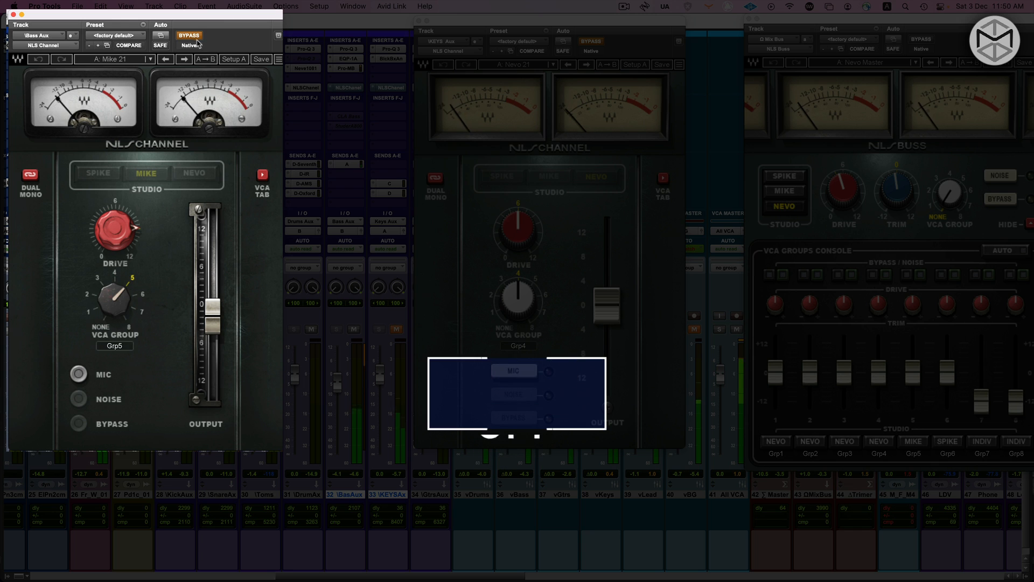
{"action": "left_click", "coordinate": [190, 39]}
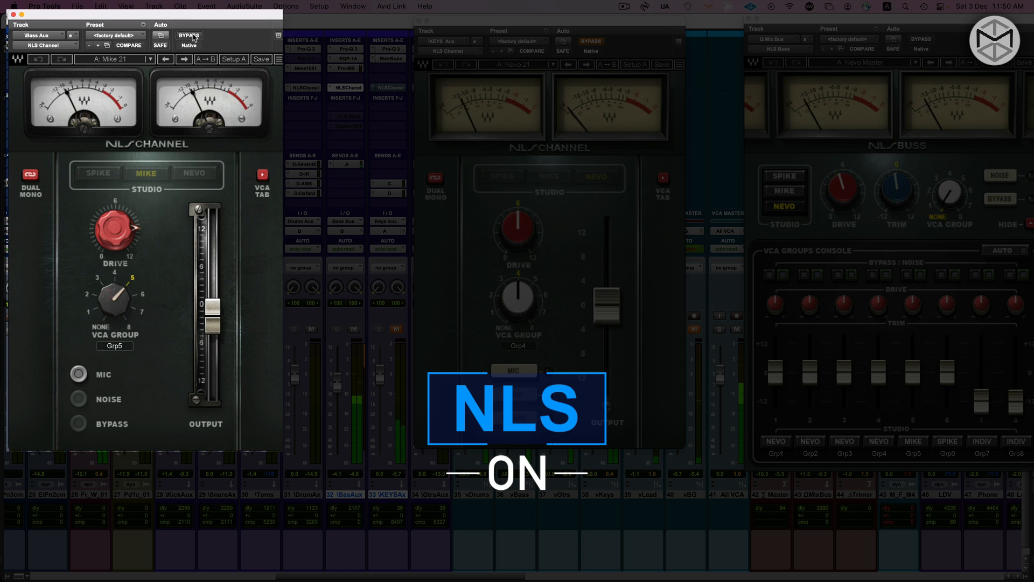
{"action": "left_click", "coordinate": [126, 229]}
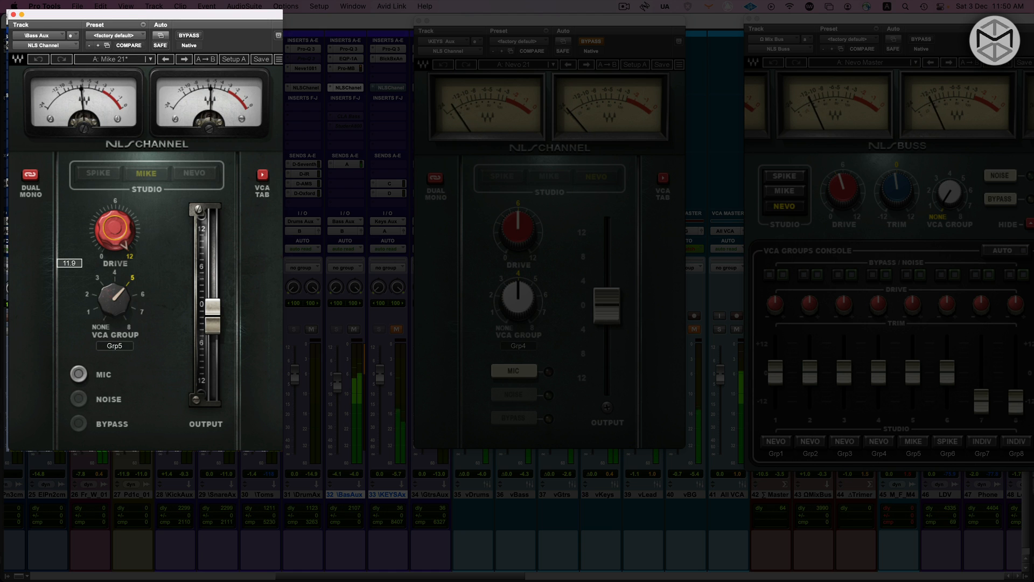
{"action": "left_click", "coordinate": [180, 35]}
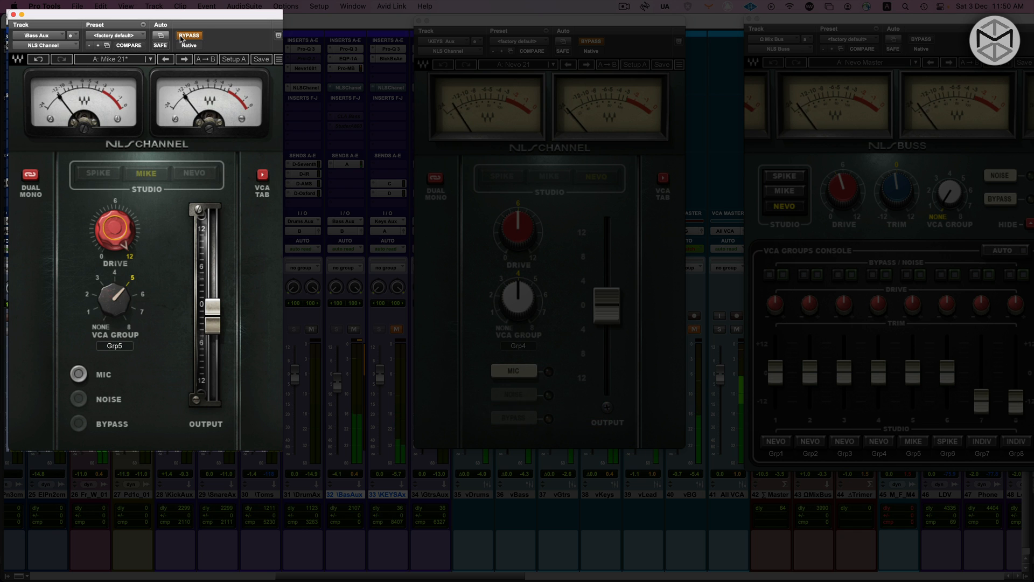
Set the Bass aux's NLS Channel drive to 9.8 and compare the sound bypassed and active
{"action": "left_click_drag", "start_coordinate": [117, 231], "coordinate": [118, 234]}
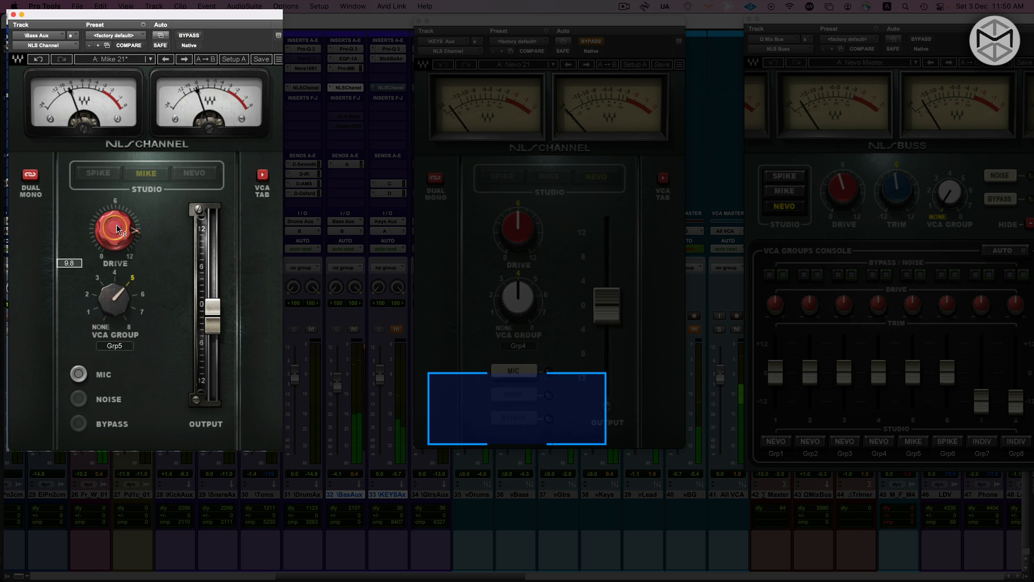
{"action": "left_click", "coordinate": [190, 36]}
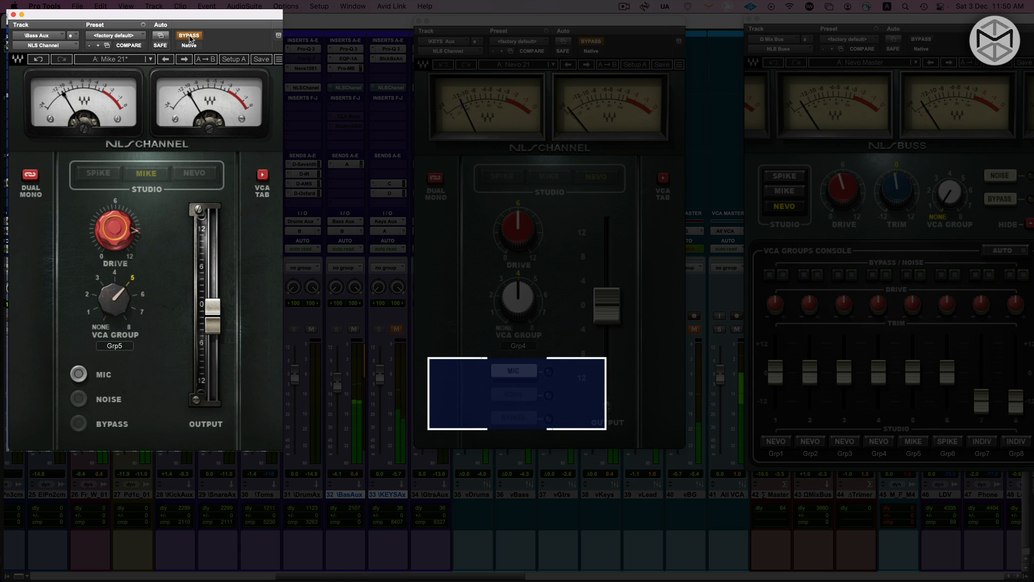
{"action": "left_click", "coordinate": [189, 36]}
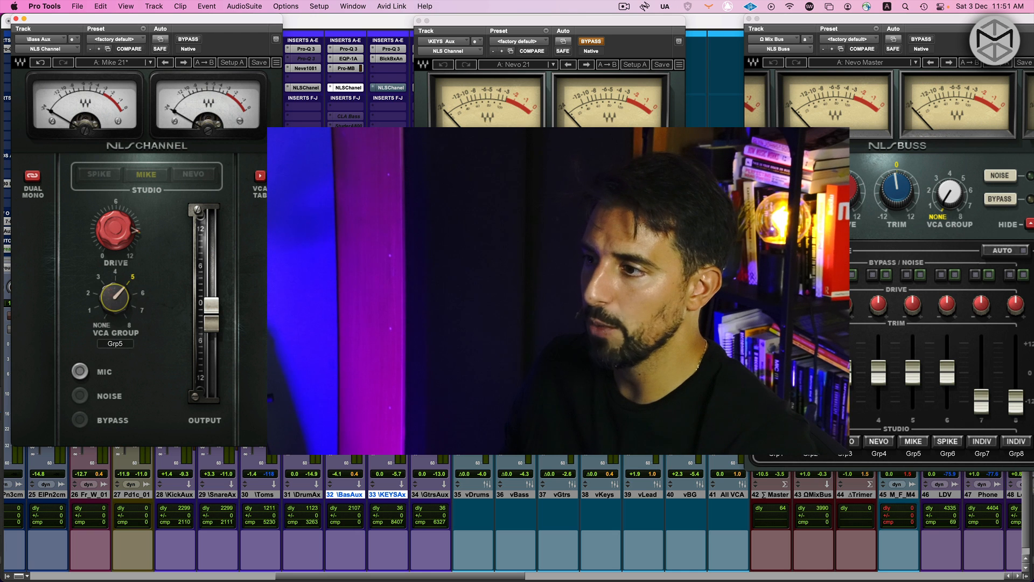
Set the Bass aux's NLS Channel VCA group to None and close the Keys aux's NLS Channel window
{"action": "left_click_drag", "start_coordinate": [115, 297], "coordinate": [114, 327]}
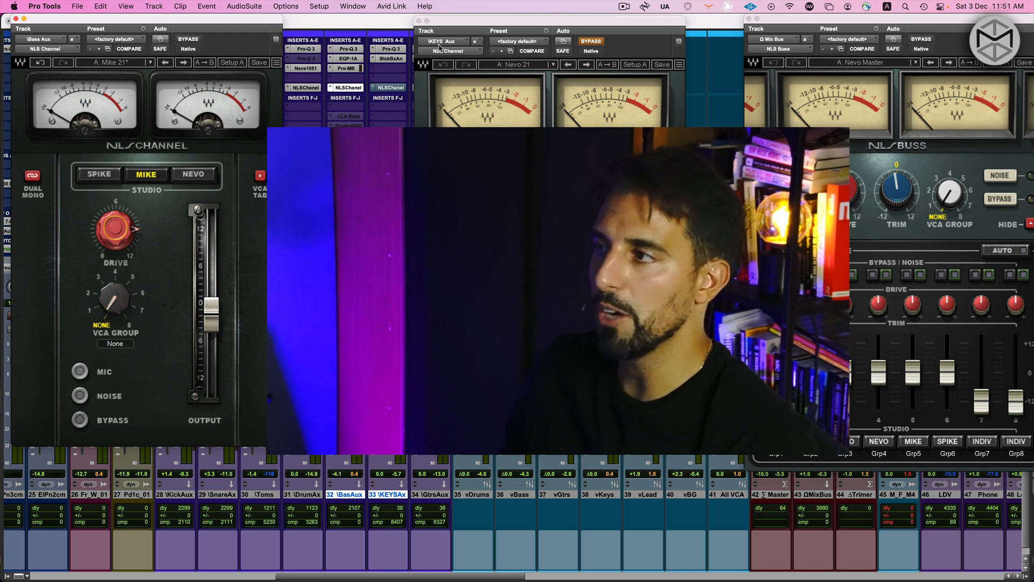
{"action": "left_click", "coordinate": [419, 22]}
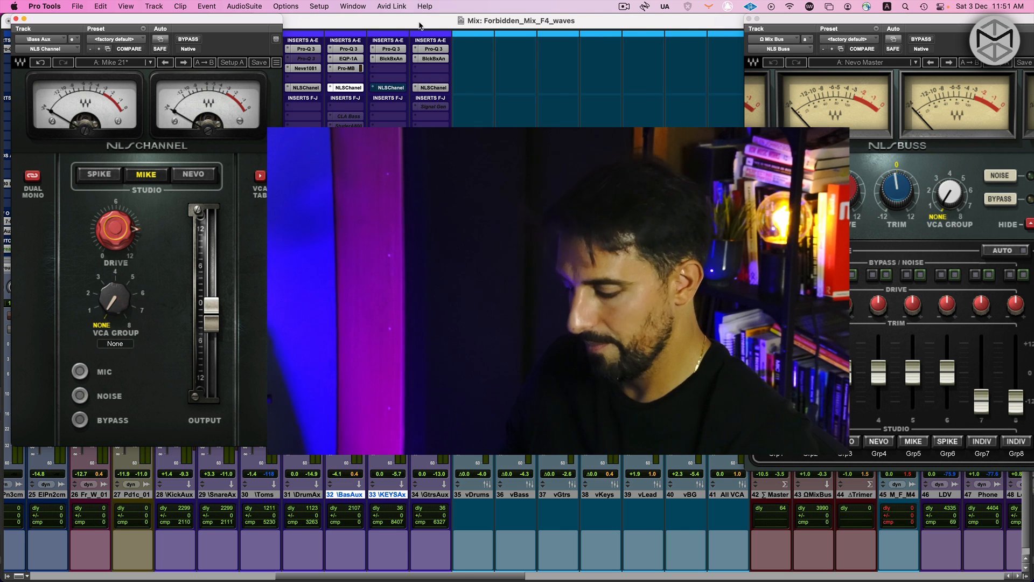
Switch to the Edit window, start playback and move the NLS Buss window fully into view
{"action": "key", "text": "super+equal"}
{"action": "scroll", "coordinate": [386, 82], "scroll_direction": "up", "scroll_amount": 10}
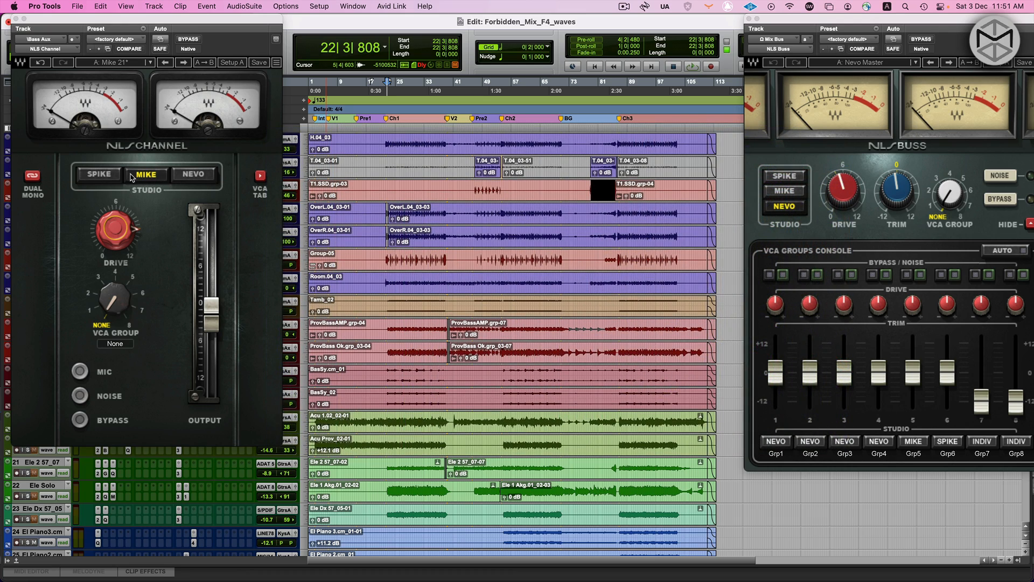
{"action": "key", "text": "space"}
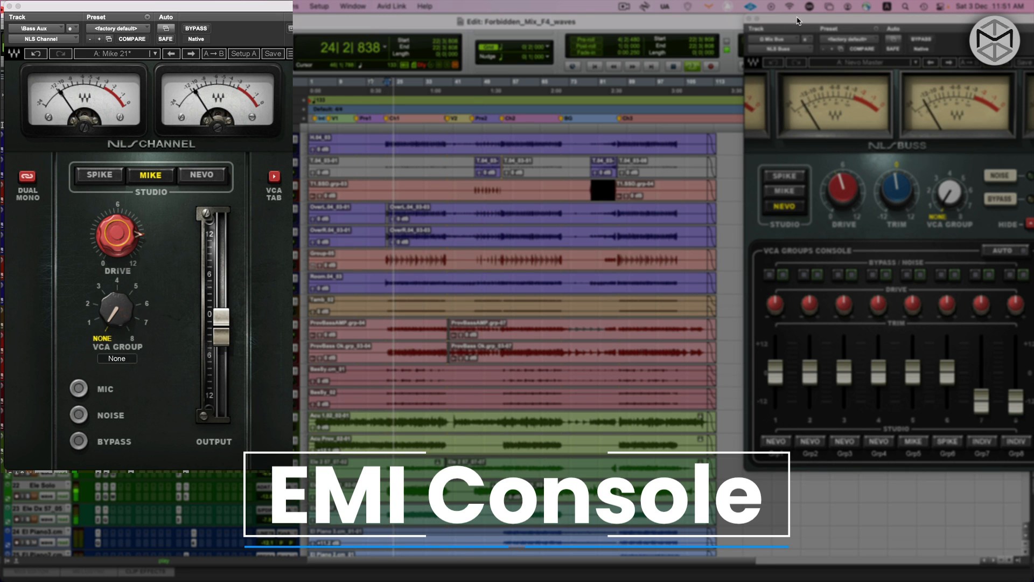
{"action": "left_click_drag", "start_coordinate": [797, 21], "coordinate": [781, 23]}
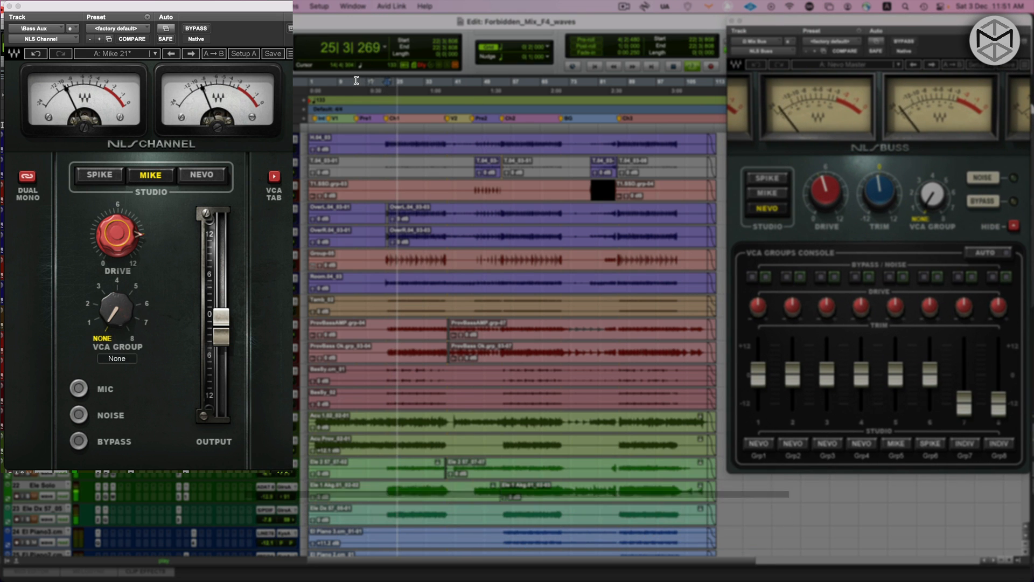
Compare the Spike, Nevo and Mike console models on the Bass aux's NLS Channel and return to Mike
{"action": "left_click", "coordinate": [92, 176]}
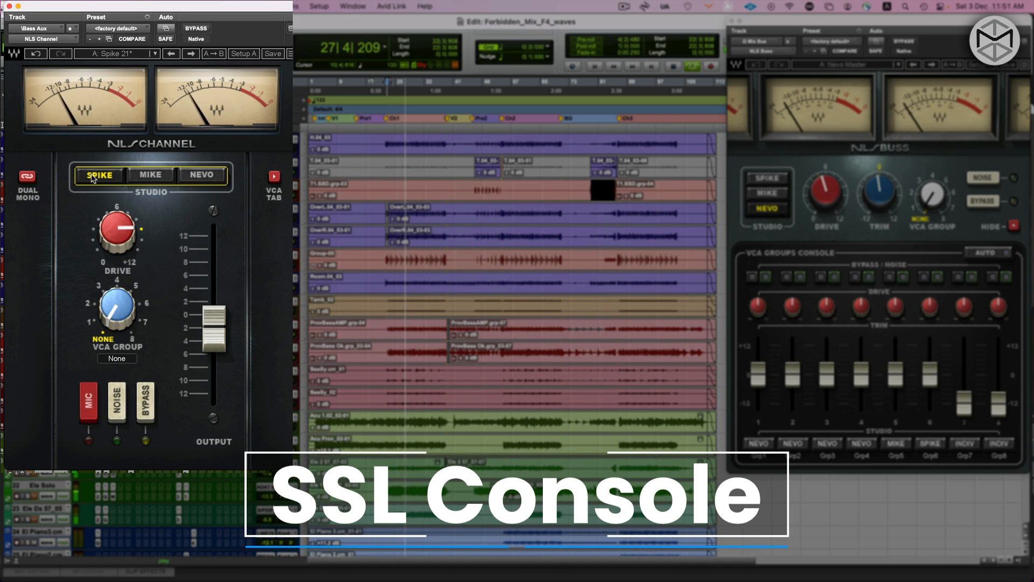
{"action": "left_click", "coordinate": [197, 177]}
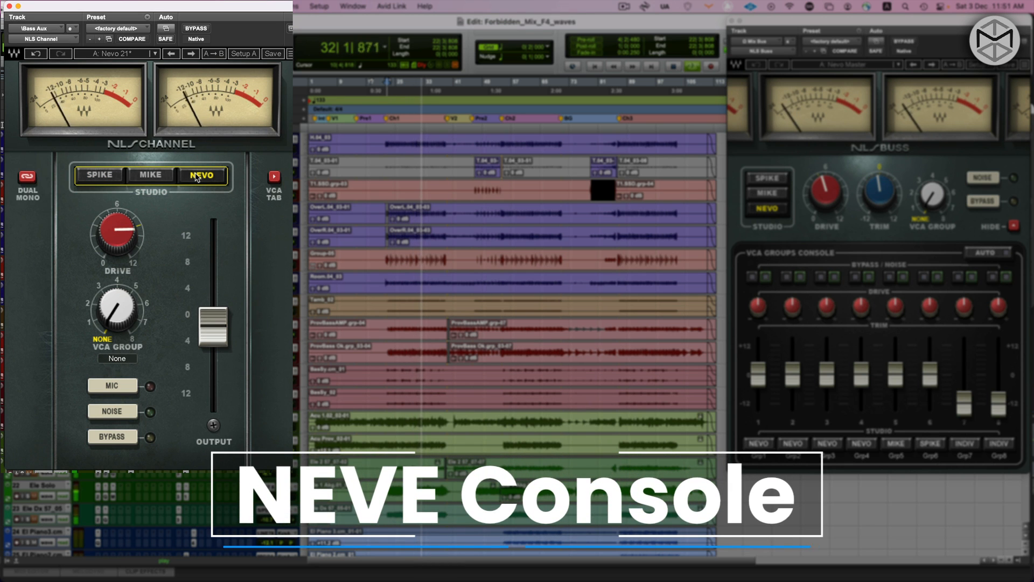
{"action": "left_click", "coordinate": [159, 177]}
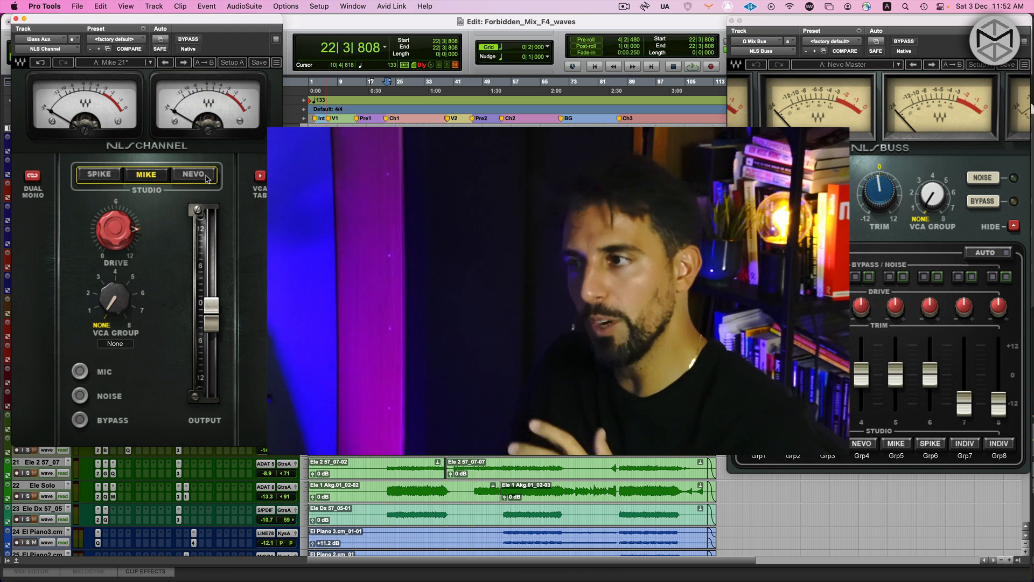
{"action": "left_click", "coordinate": [98, 175]}
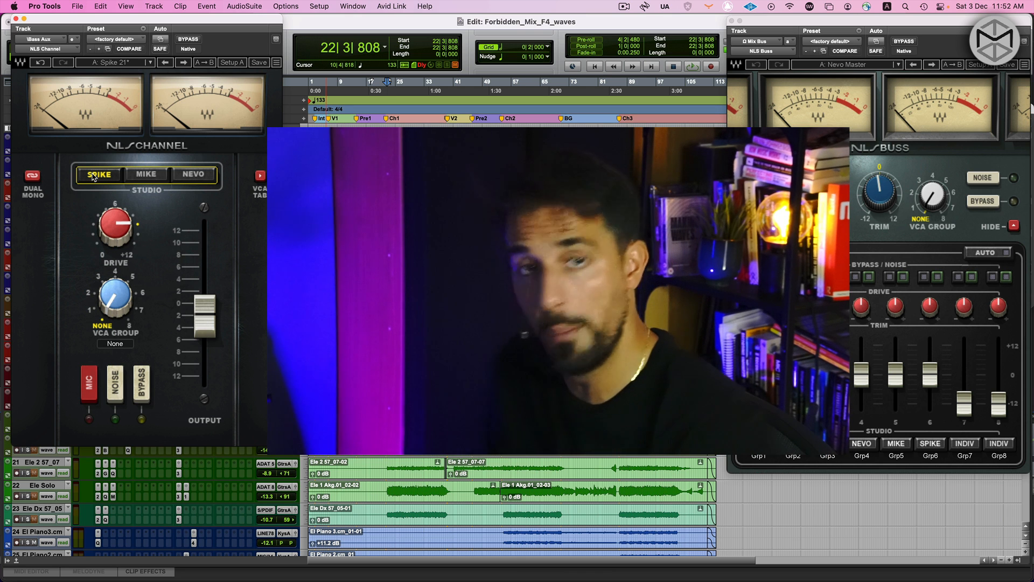
{"action": "left_click", "coordinate": [143, 176]}
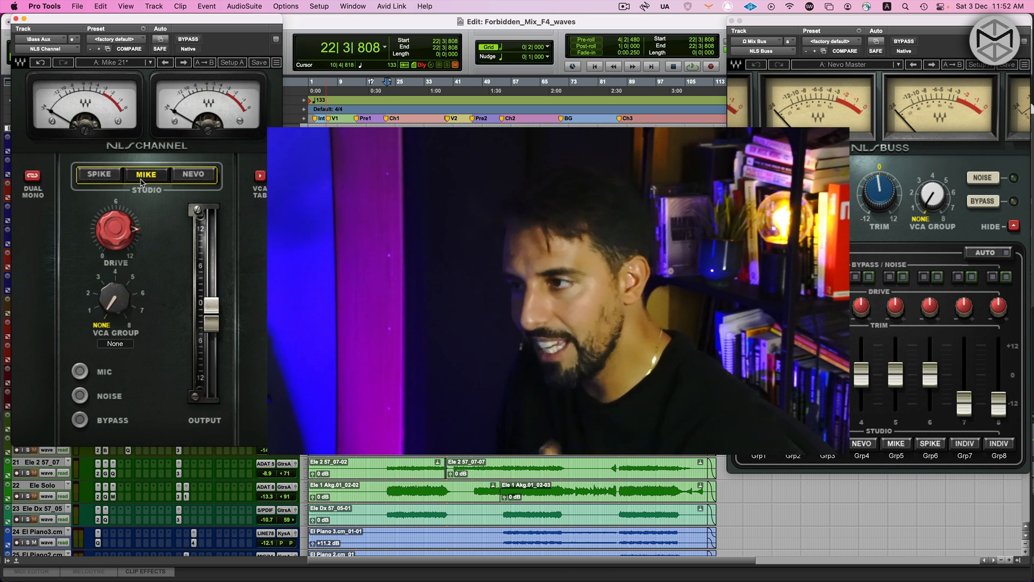
Try the Mic option together with drive changes on the Bass aux's NLS Channel during playback
{"action": "mouse_move", "coordinate": [128, 223]}
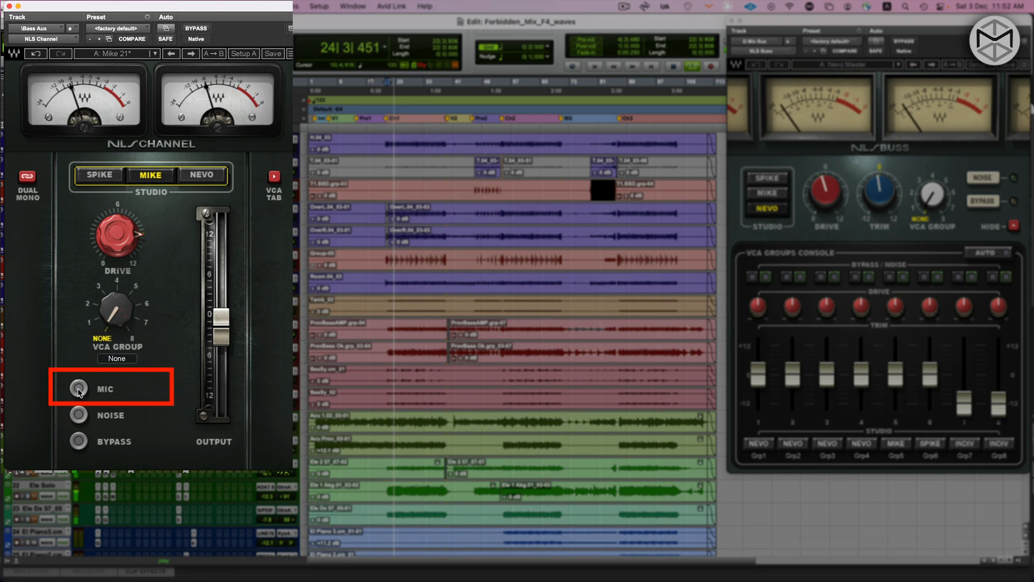
{"action": "left_click", "coordinate": [79, 388]}
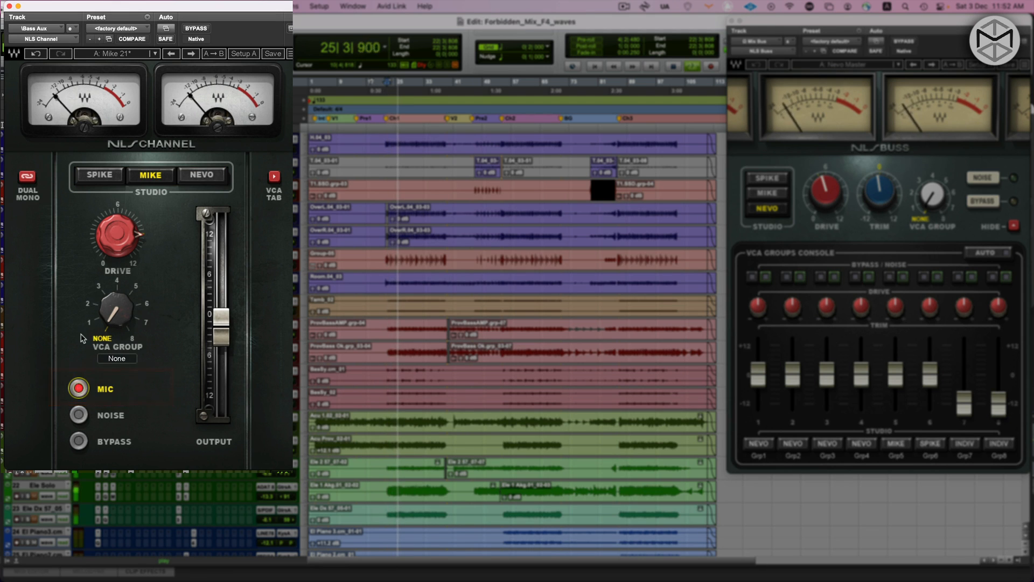
{"action": "left_click", "coordinate": [122, 233]}
{"action": "mouse_move", "coordinate": [122, 232]}
{"action": "left_mouse_down"}
{"action": "mouse_move", "coordinate": [121, 259]}
{"action": "mouse_move", "coordinate": [122, 224]}
{"action": "left_mouse_up"}
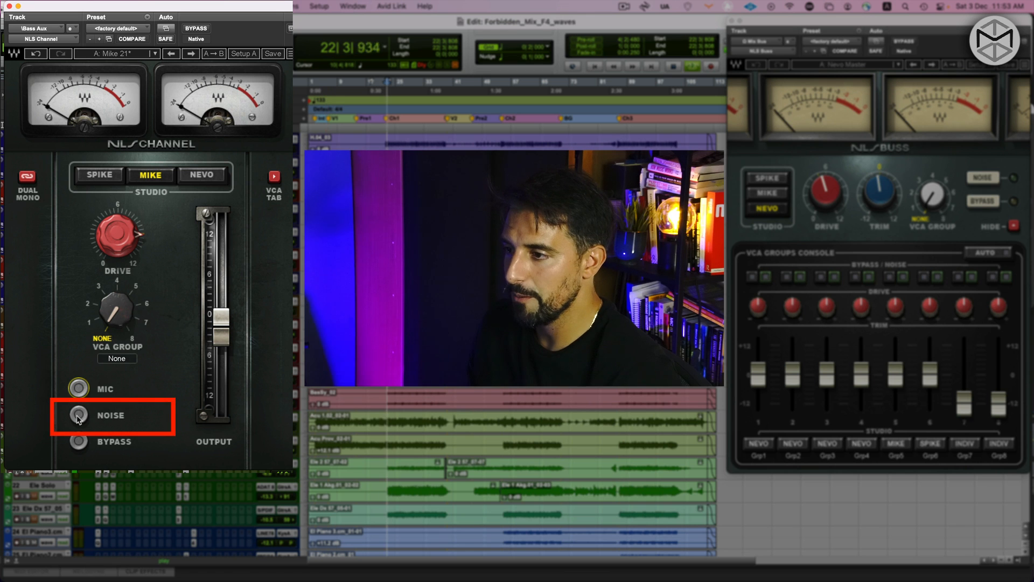
Audition the Noise option on the Bass aux's NLS Channel, switch it off again and close the plug-in window
{"action": "left_click", "coordinate": [78, 415]}
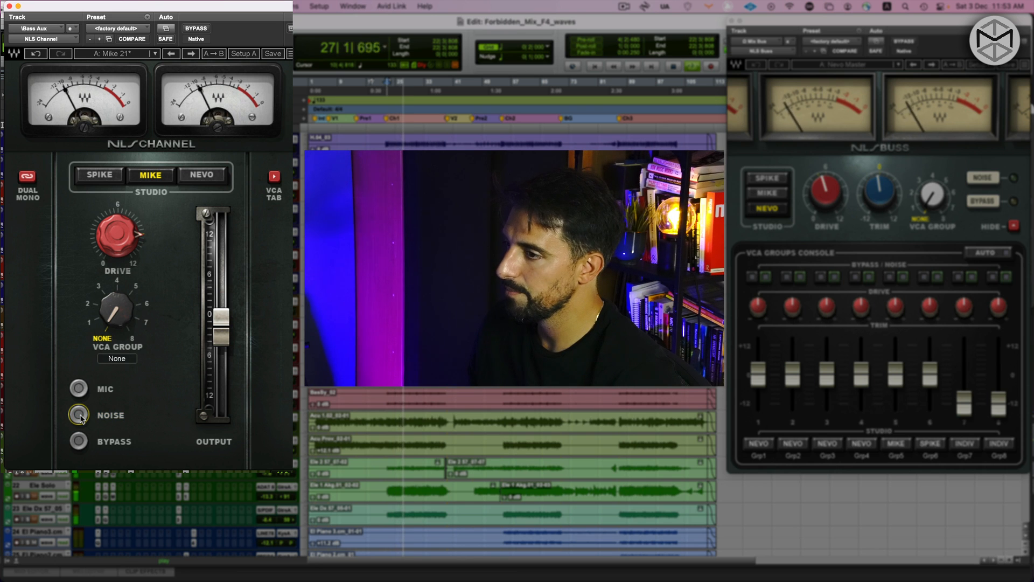
{"action": "left_click", "coordinate": [79, 415]}
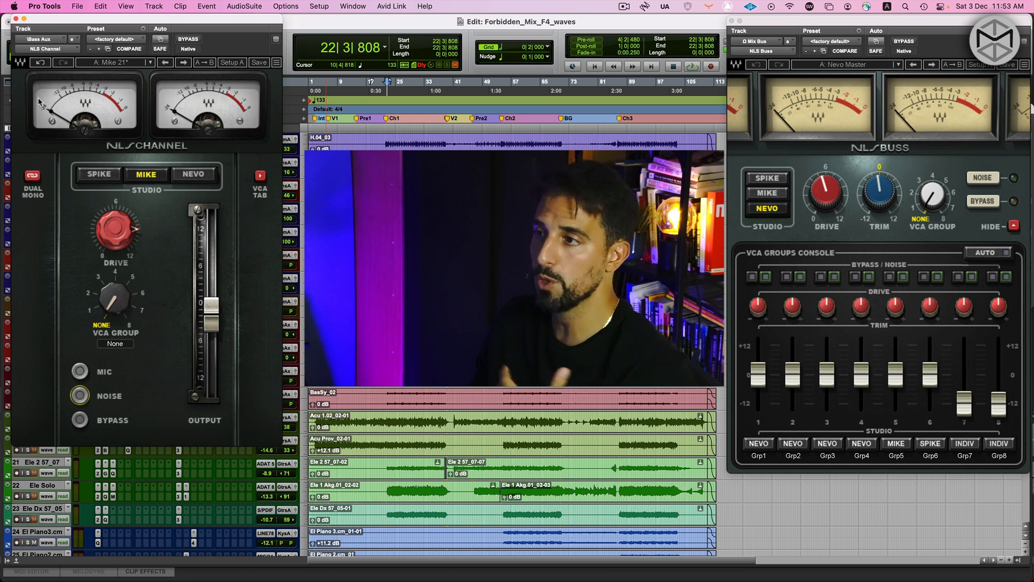
{"action": "left_click", "coordinate": [16, 19]}
Return to the Mix window, select all aux tracks from Kick to Gtrs, and open the Kick aux's NLS Channel
{"action": "key", "text": "super+equal"}
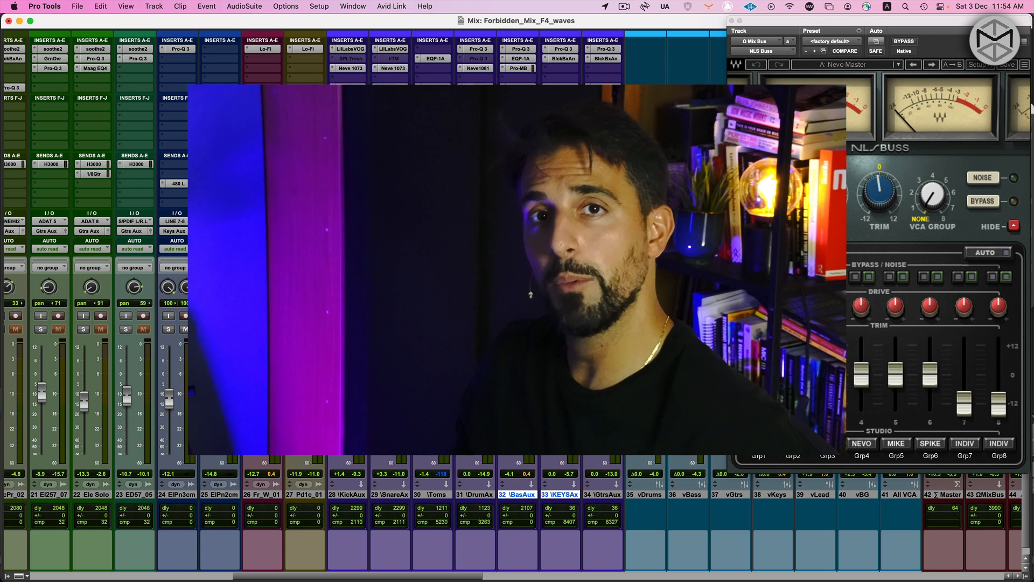
{"action": "left_click", "coordinate": [607, 495]}
{"action": "left_click", "coordinate": [348, 494], "text": "shift"}
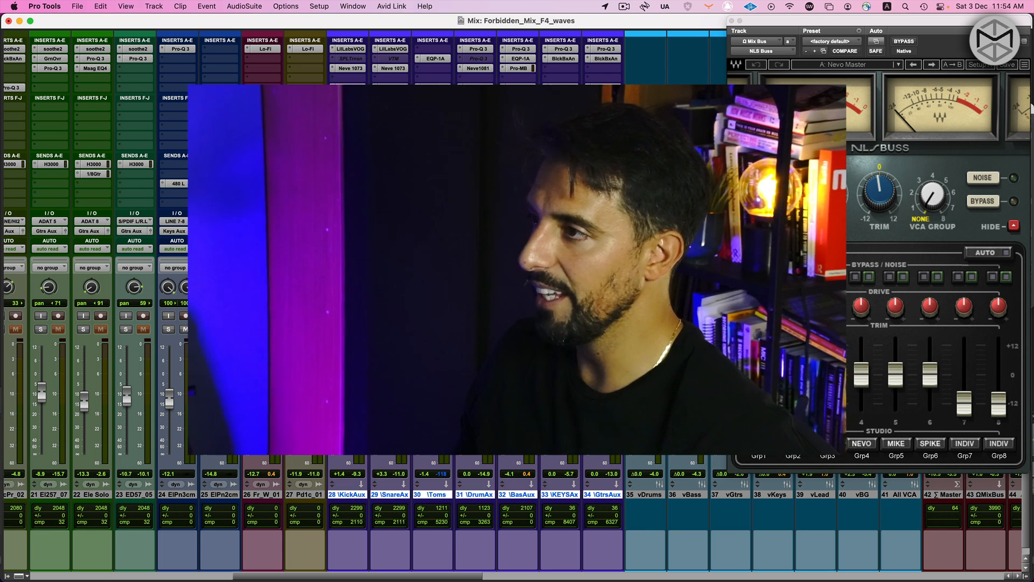
{"action": "left_click", "coordinate": [349, 87]}
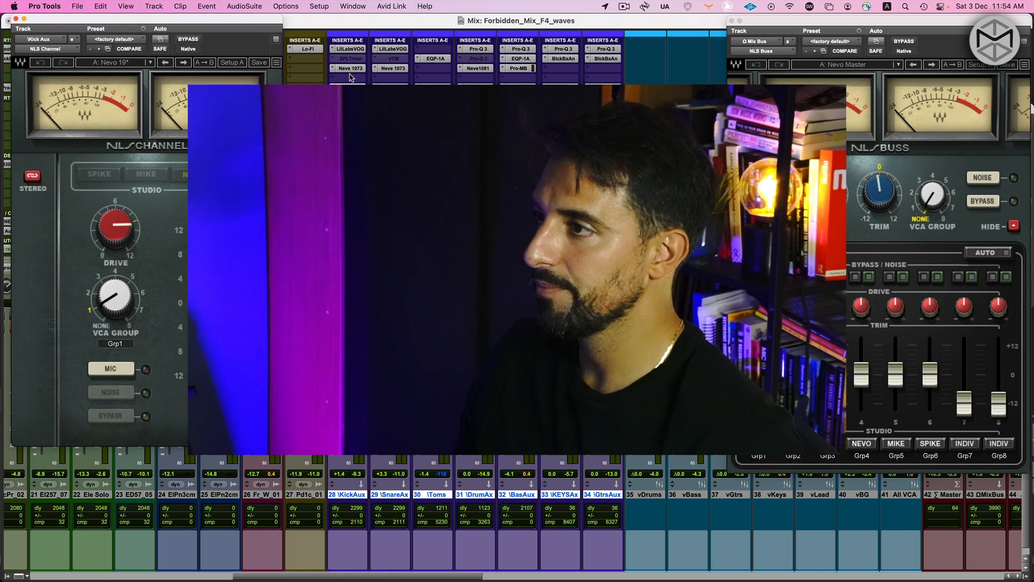
Mute the vLead and vBG VCA masters, start playback and close the Kick aux's NLS Channel window
{"action": "scroll", "coordinate": [544, 399], "scroll_direction": "right", "scroll_amount": 5}
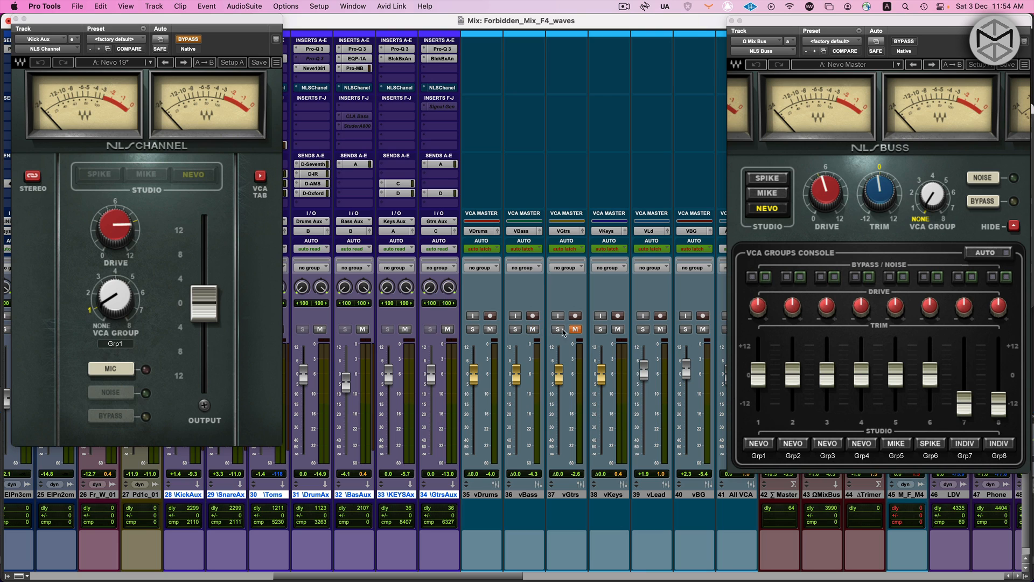
{"action": "scroll", "coordinate": [703, 331], "scroll_direction": "right", "scroll_amount": 2}
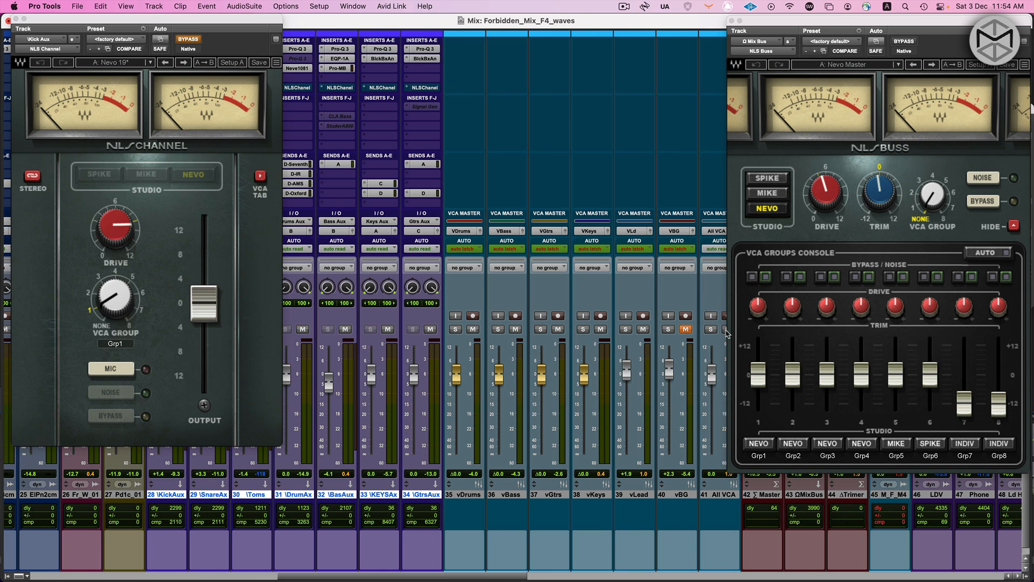
{"action": "left_click", "coordinate": [626, 328]}
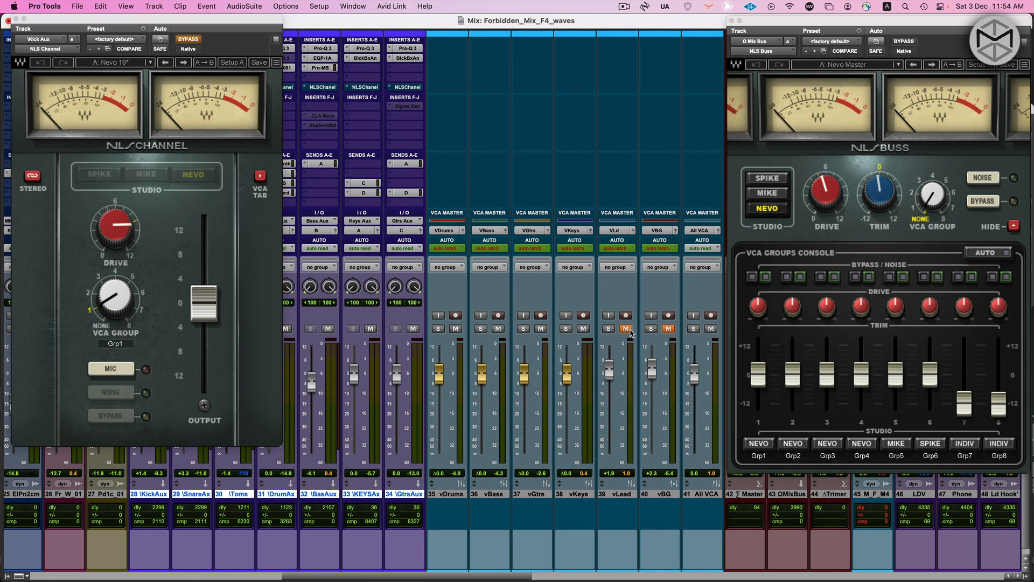
{"action": "key", "text": "space"}
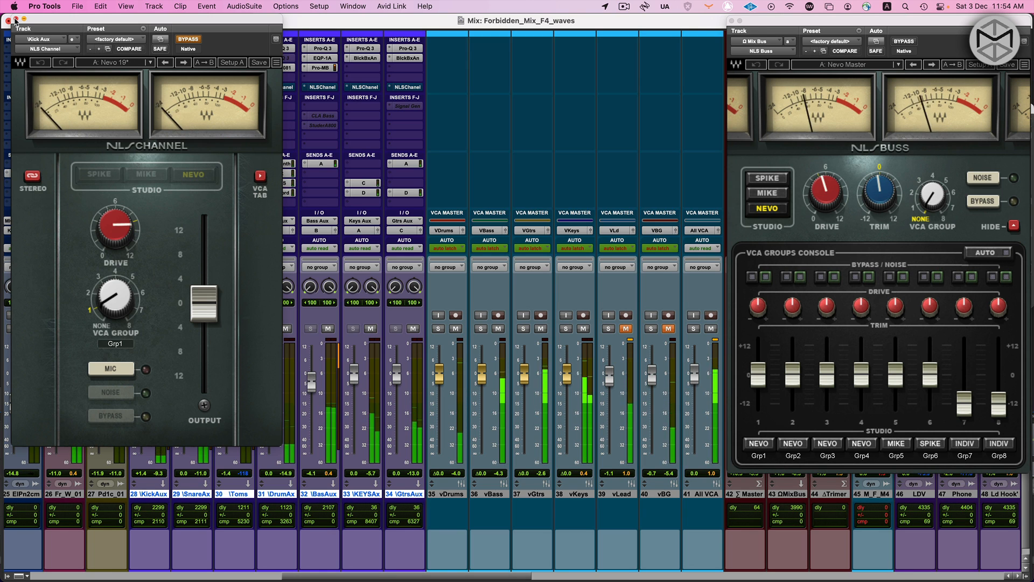
{"action": "left_click", "coordinate": [9, 21]}
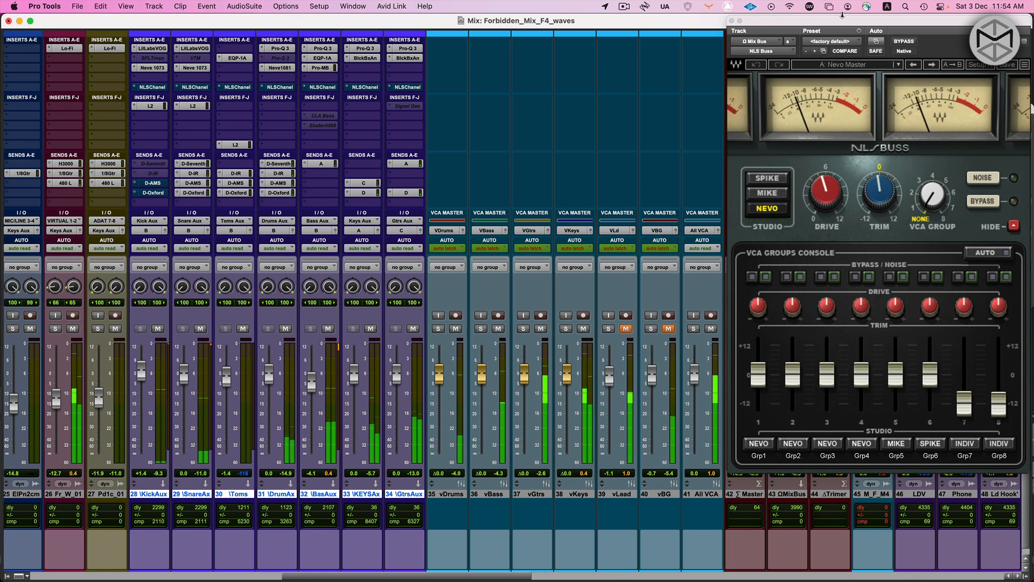
Toggle the Mix Bus's NLS Buss insert bypass on and off, and reactivate NLS Channel on all selected auxes
{"action": "left_click", "coordinate": [902, 42]}
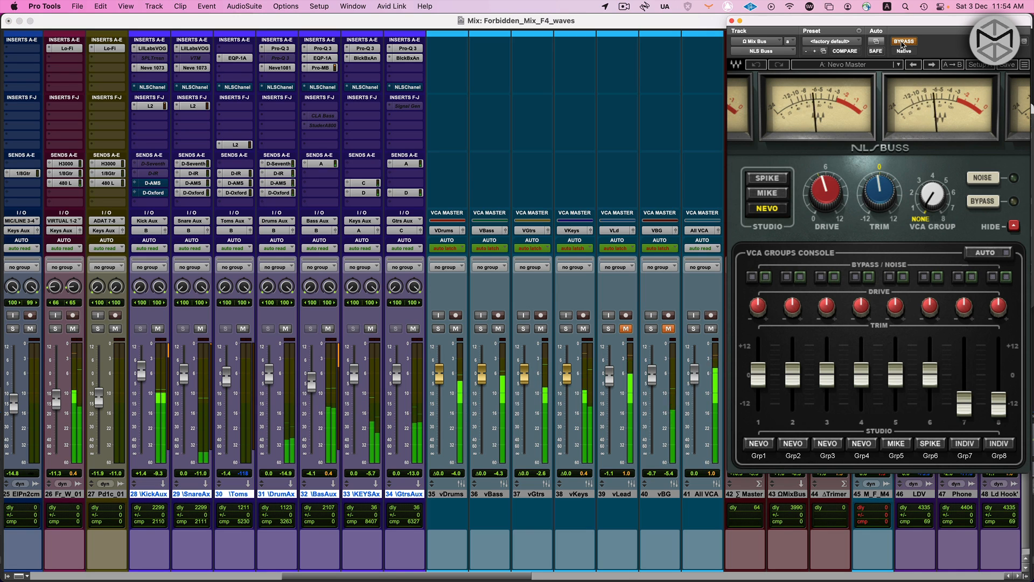
{"action": "left_click", "coordinate": [903, 42]}
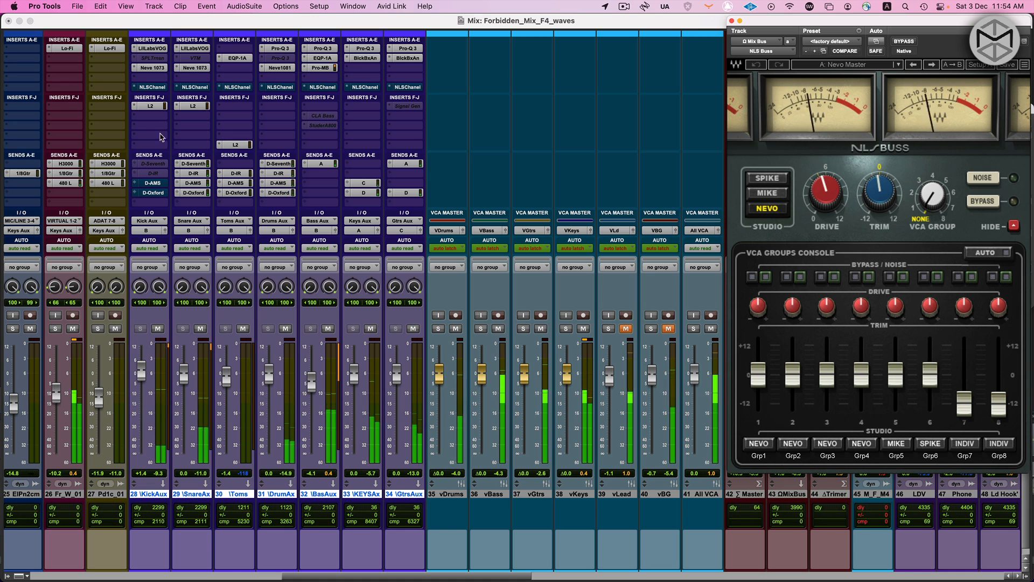
{"action": "left_click", "coordinate": [154, 89], "text": "alt+shift+super"}
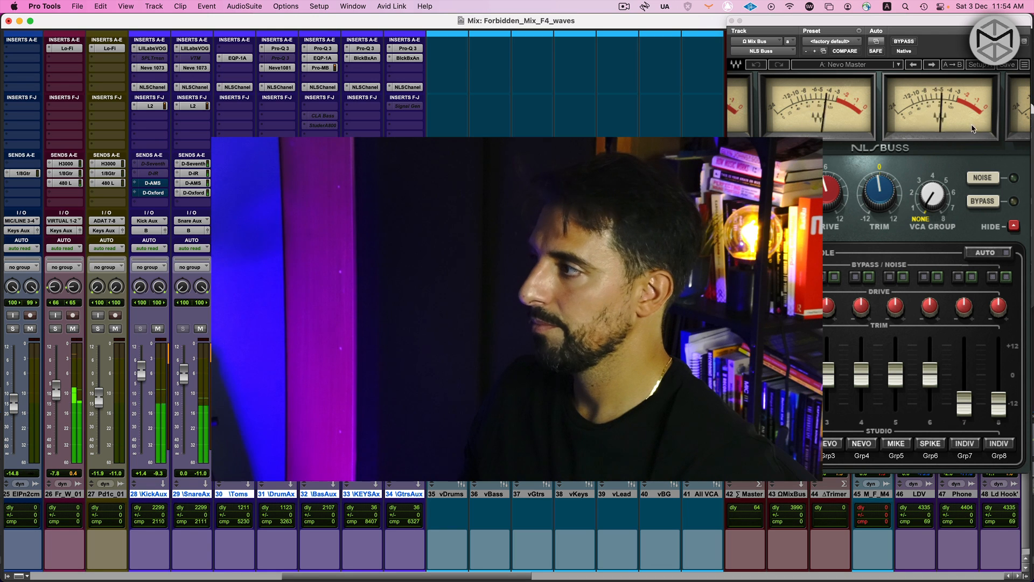
Audition the mix with the NLS Buss's internal bypass on and off, and briefly toggle the auxes' NLS Channel inserts
{"action": "left_click", "coordinate": [983, 202]}
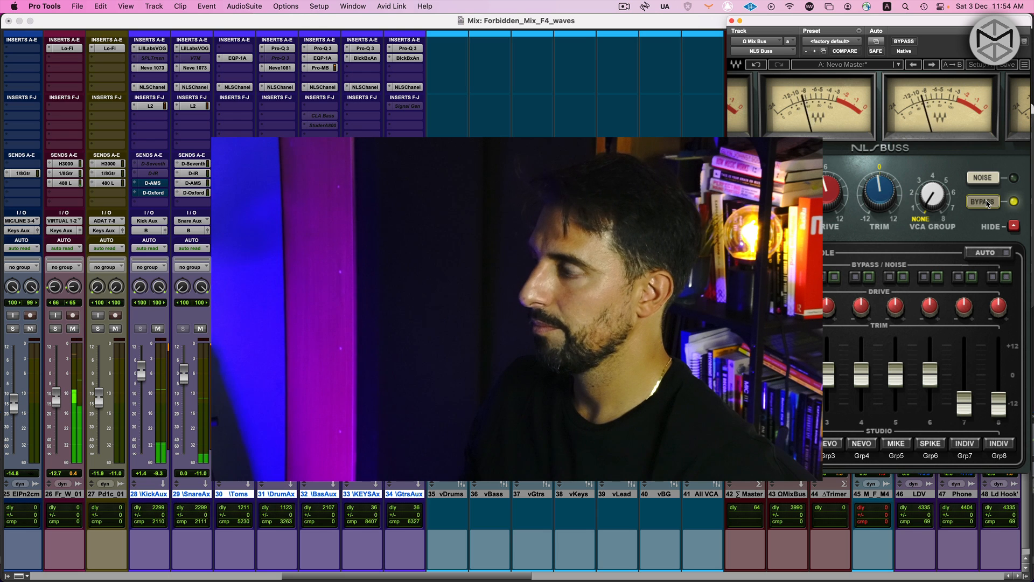
{"action": "left_click", "coordinate": [983, 202]}
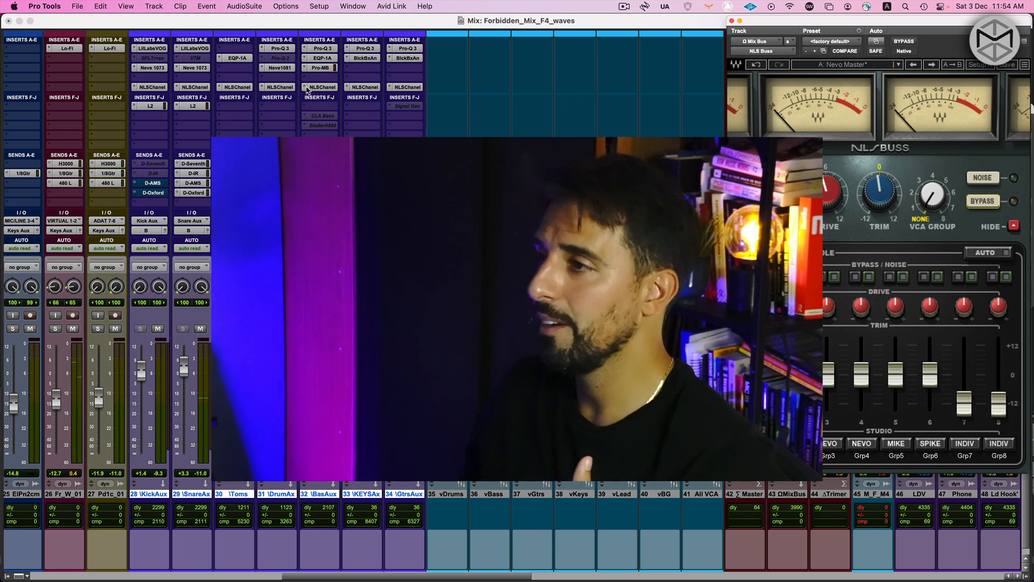
{"action": "left_click", "coordinate": [231, 88]}
{"action": "left_click", "coordinate": [232, 88]}
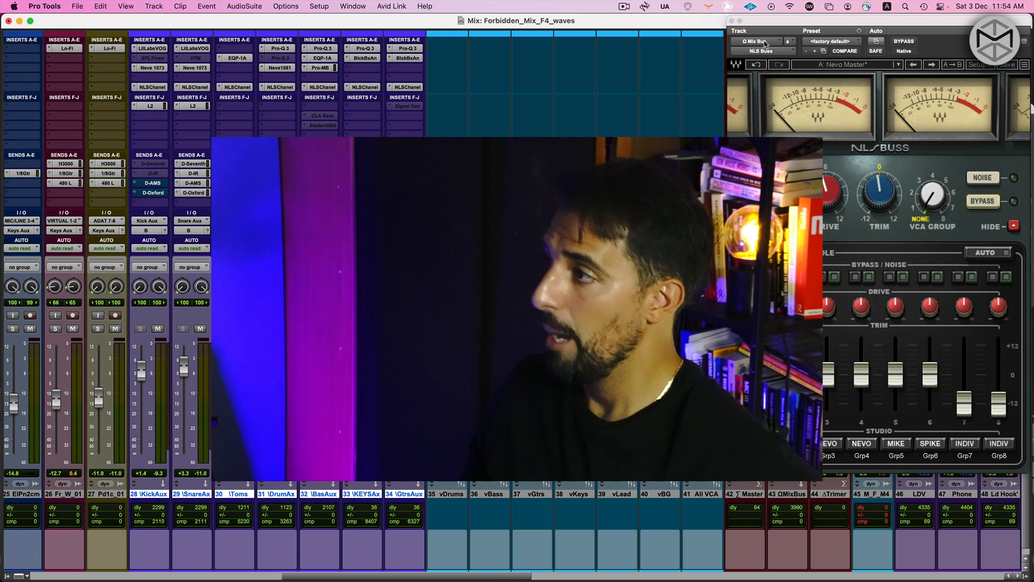
Reposition the NLS Buss window and compare its internal bypass on and off during playback, ending with it active
{"action": "left_click_drag", "start_coordinate": [792, 26], "coordinate": [729, 28]}
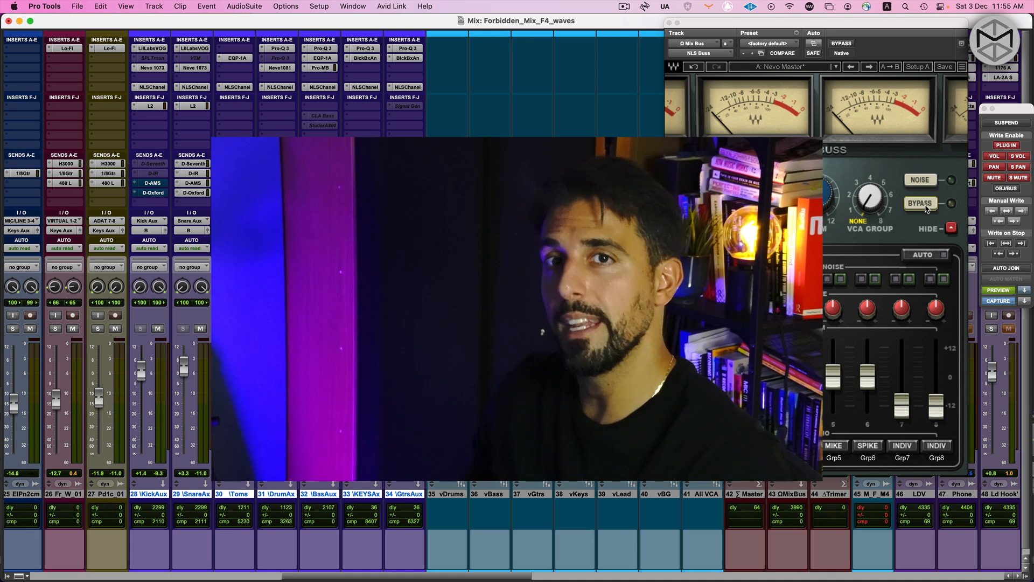
{"action": "key", "text": "space"}
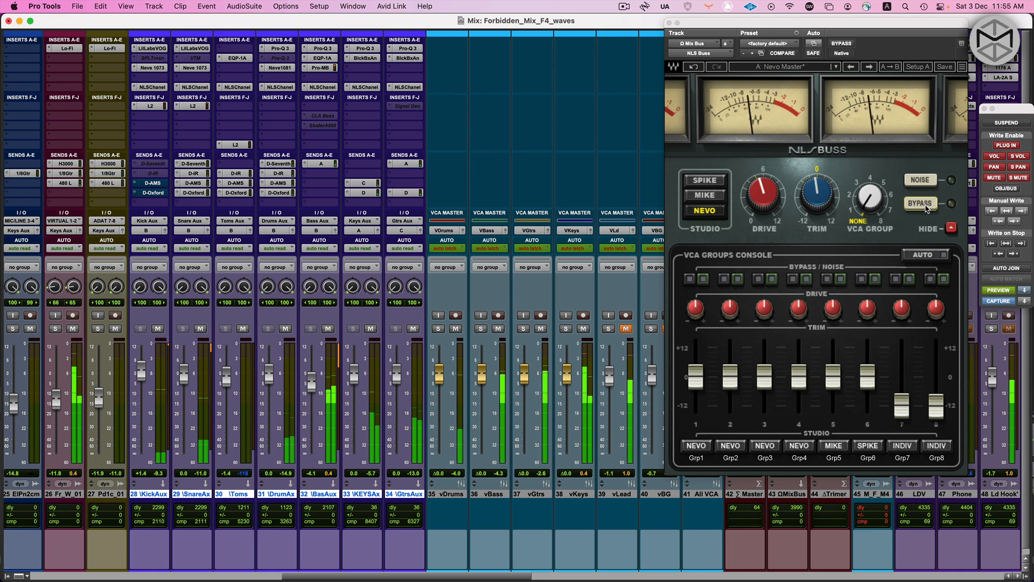
{"action": "left_click", "coordinate": [925, 207]}
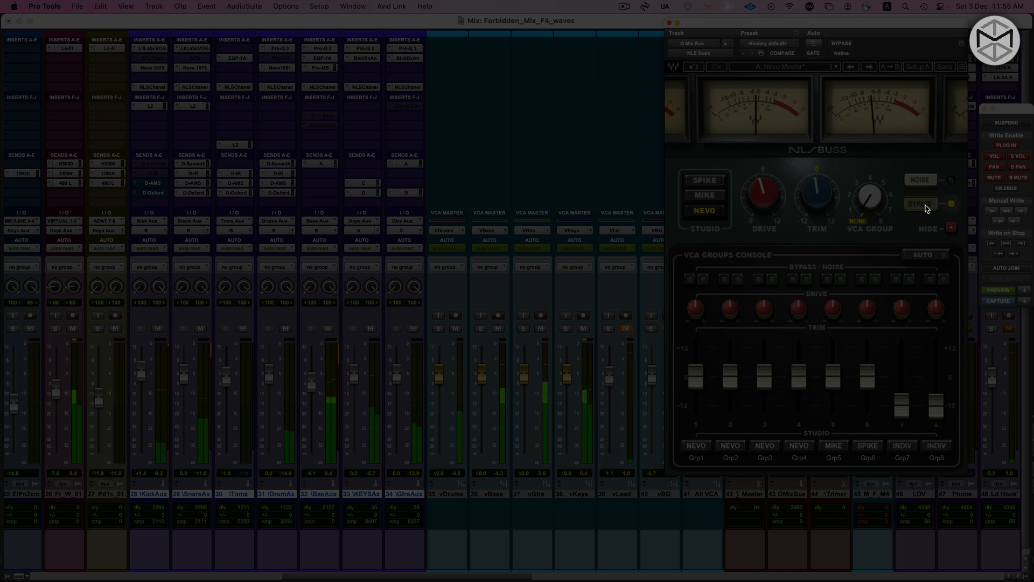
{"action": "left_click", "coordinate": [927, 208]}
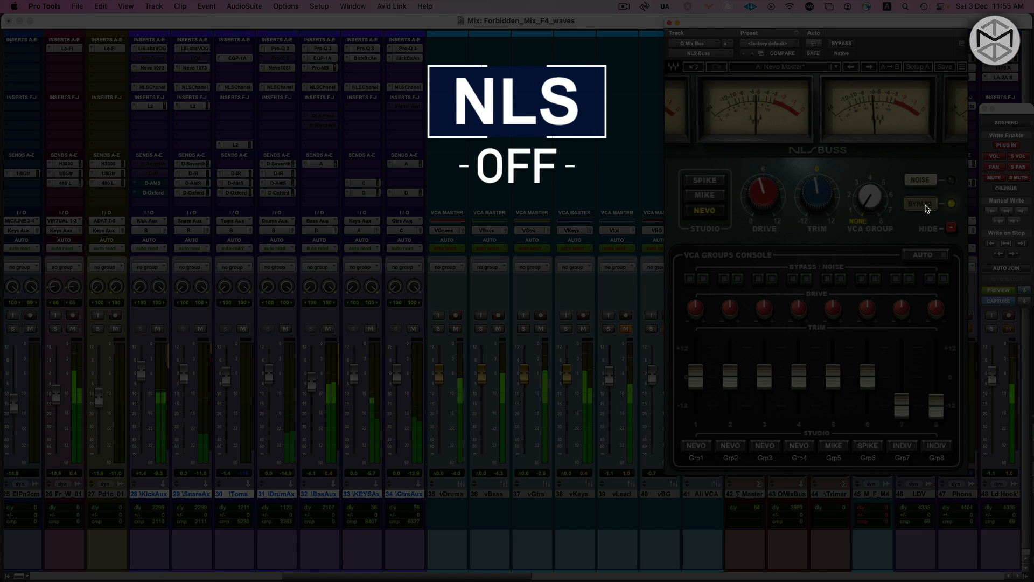
{"action": "left_click", "coordinate": [927, 208]}
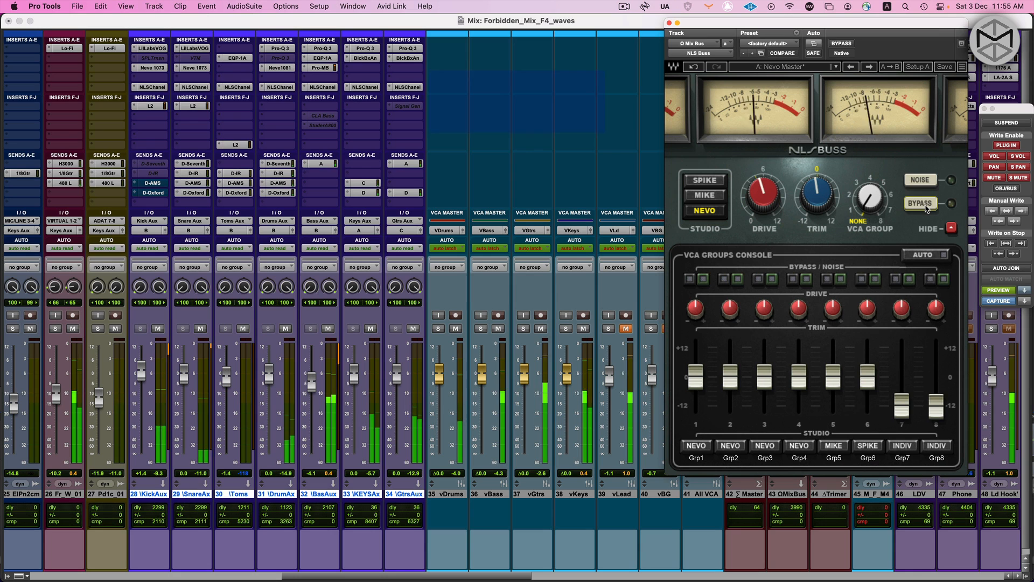